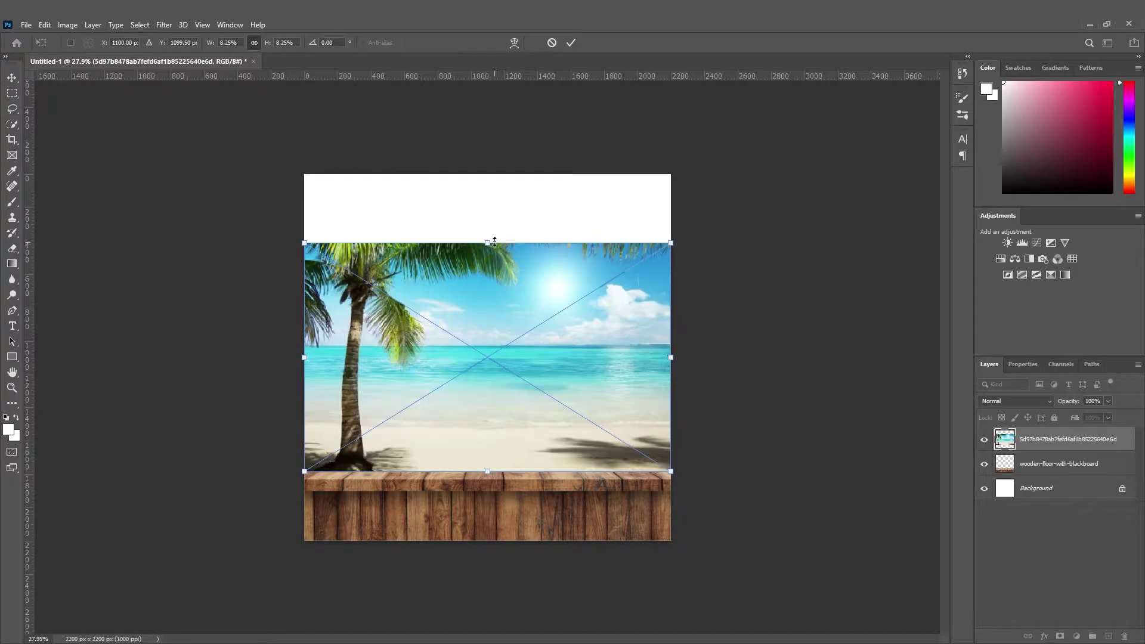
Scale up the beach photo, move its layer below wooden-floor-with-blackboard, and shift it upward.
drag(493, 242, 514, 174)
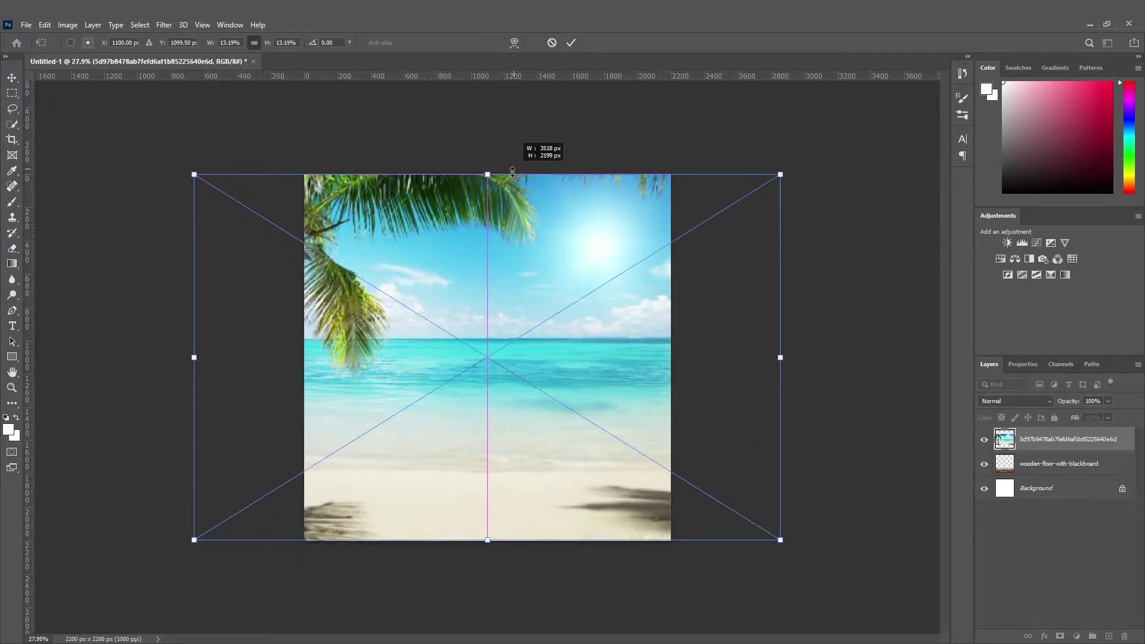
key(Return)
drag(1072, 449, 1068, 477)
click(862, 543)
scroll(625, 467, down, 2)
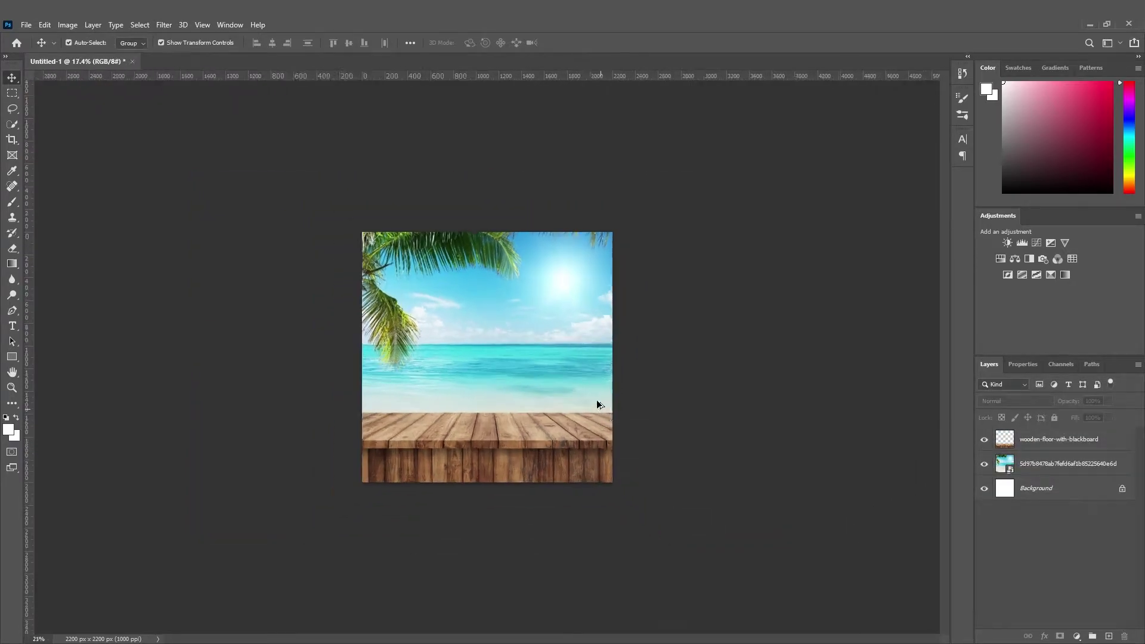
scroll(597, 399, up, 3)
drag(547, 411, 483, 401)
Try an Iris Blur on the beach photo, then cancel it.
click(164, 25)
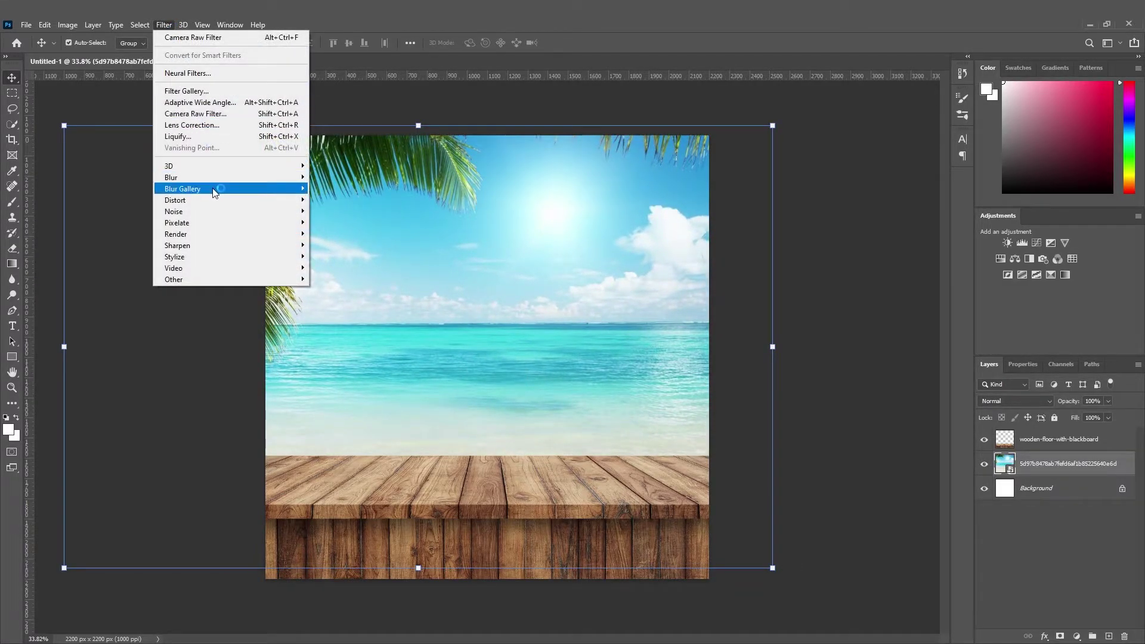
mouse_move(215, 188)
click(325, 200)
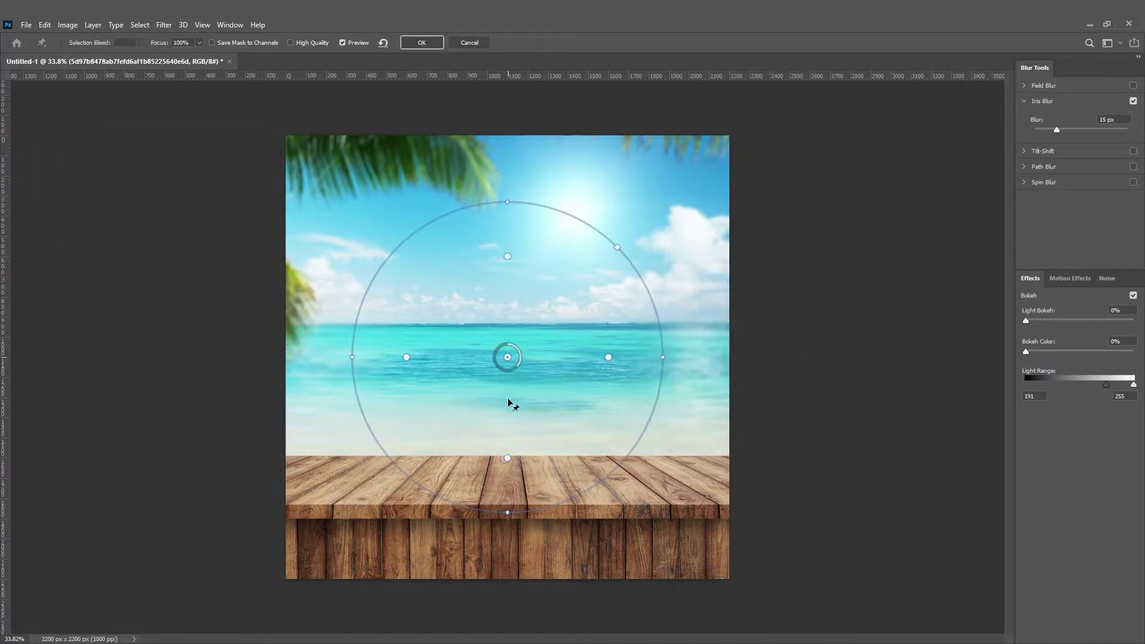
click(471, 42)
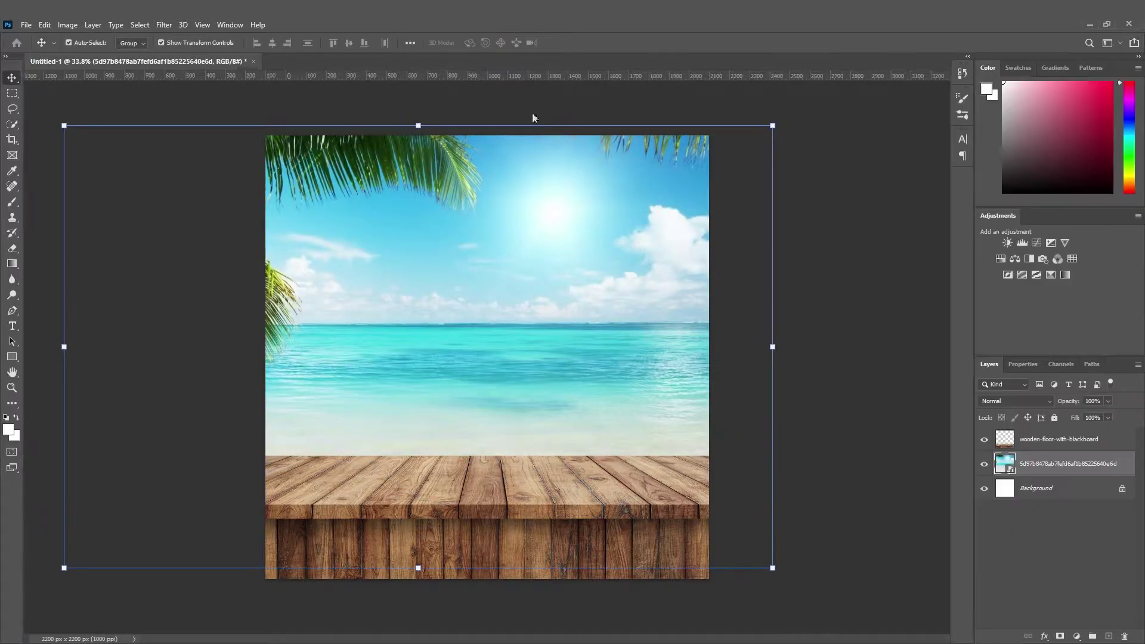
Apply a 23 px Tilt-Shift blur focused on the deck, with bokeh and distortion increased.
click(165, 25)
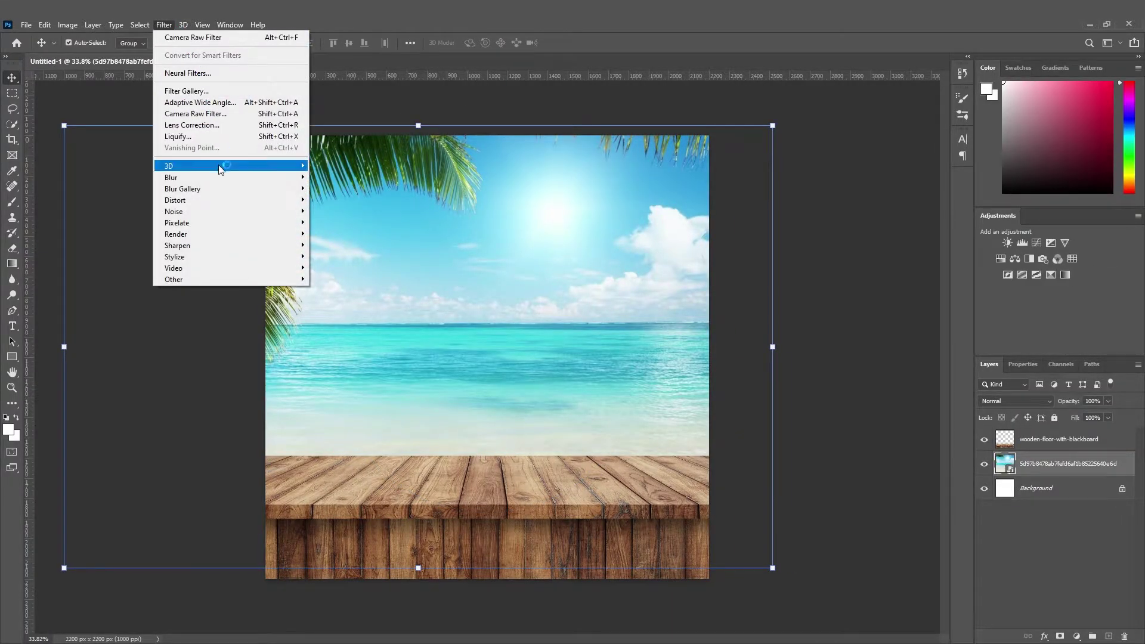
mouse_move(223, 184)
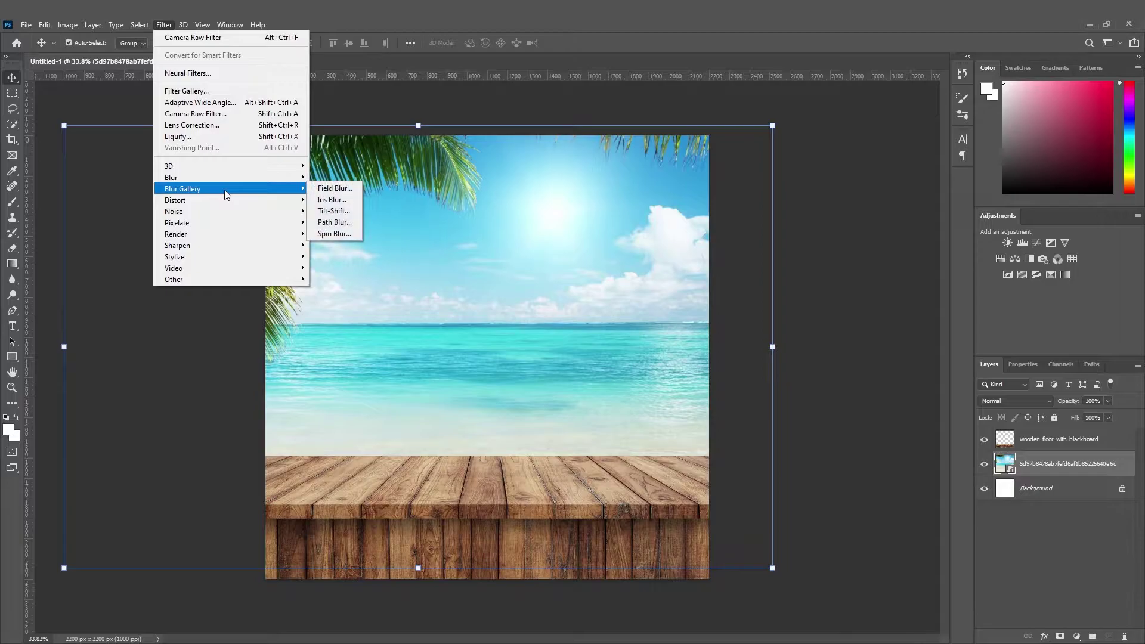
click(322, 210)
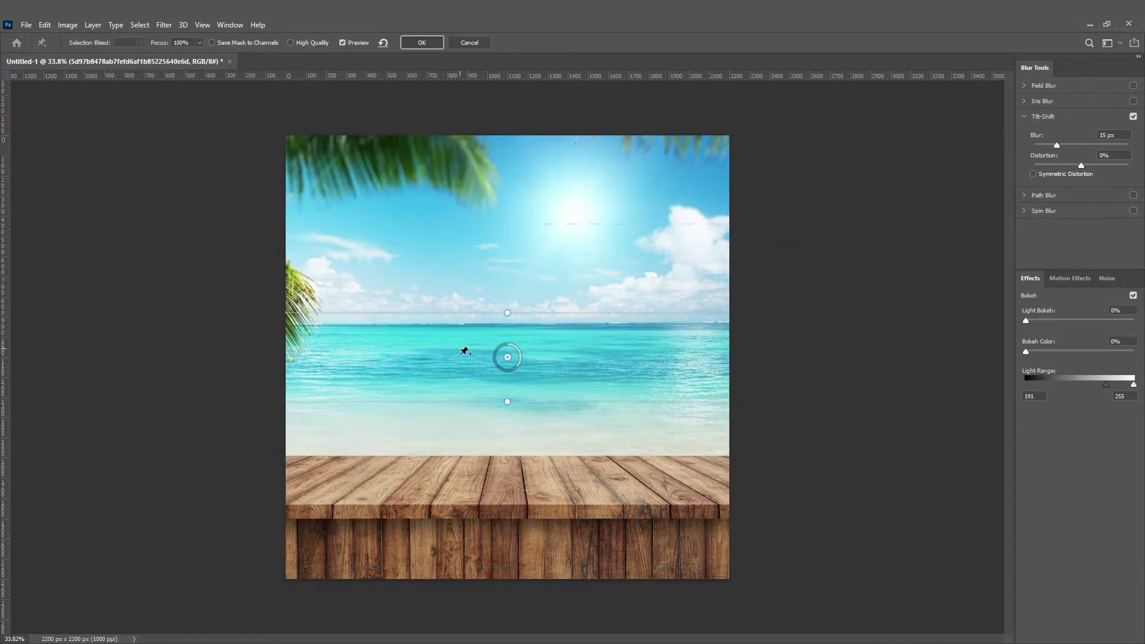
drag(506, 360, 512, 504)
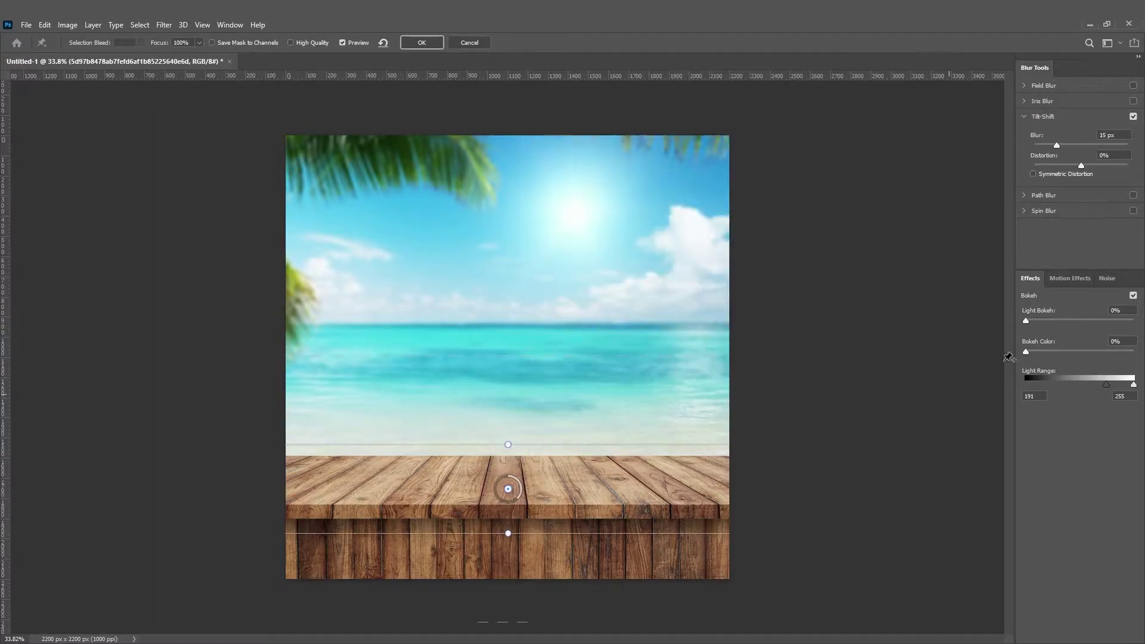
drag(1037, 354, 1110, 351)
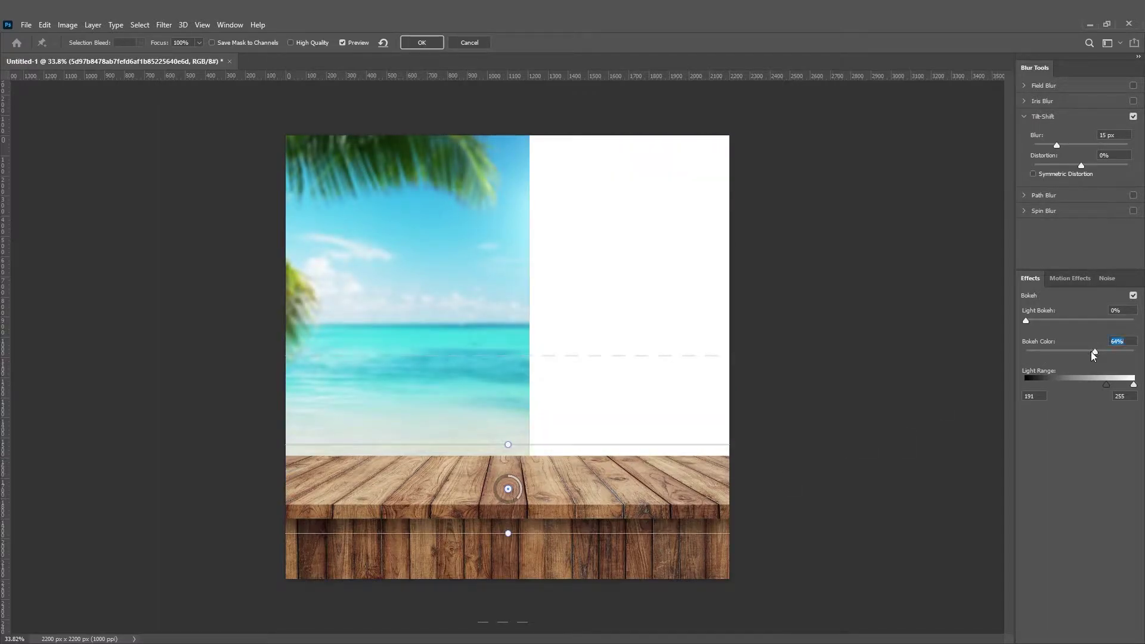
mouse_move(1027, 322)
mouse_down()
mouse_move(1089, 323)
mouse_move(1043, 324)
mouse_up()
drag(1080, 165, 1144, 167)
mouse_move(1057, 145)
mouse_down()
mouse_move(1079, 145)
mouse_move(1063, 146)
mouse_up()
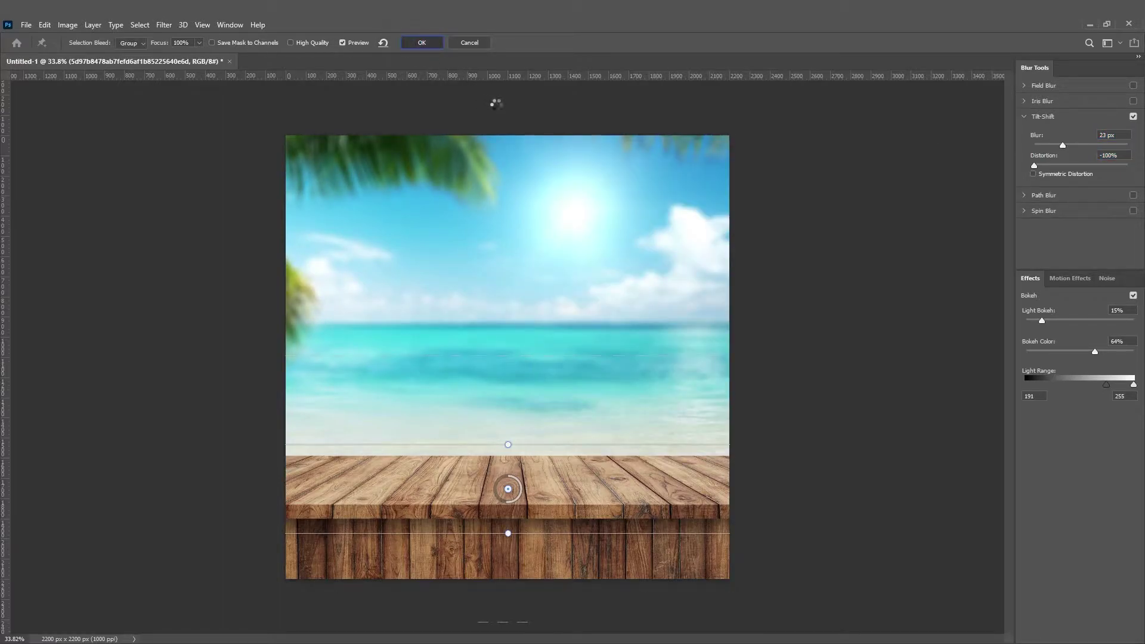
Lock the beach photo layer with Lock All.
click(632, 298)
click(1055, 418)
click(1030, 441)
click(839, 412)
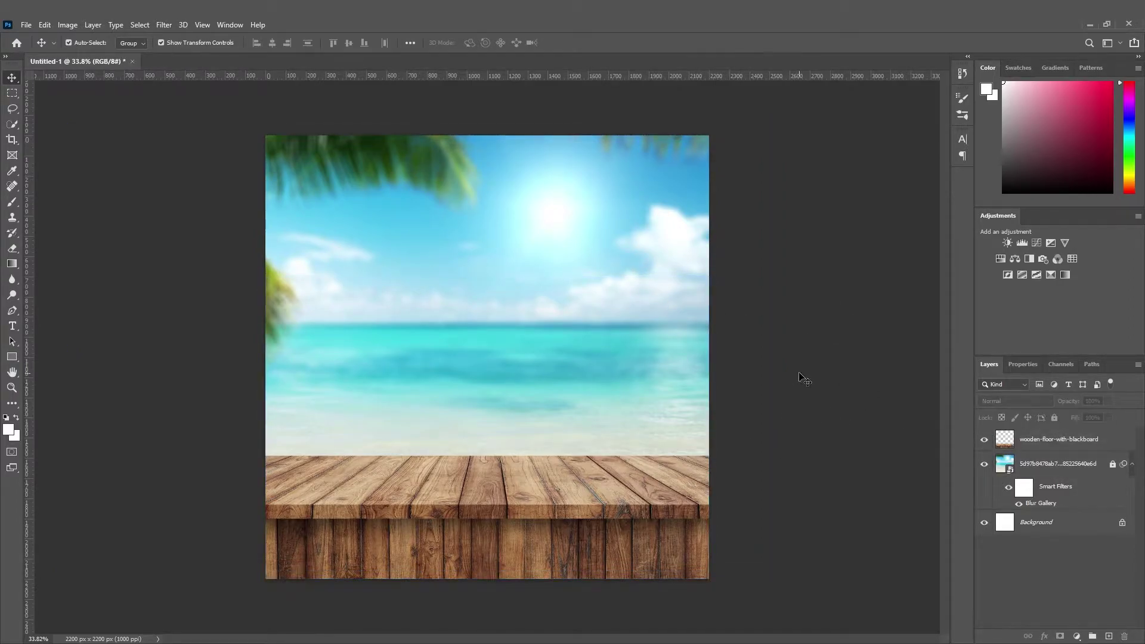
Place the Food PNG burger as an embedded image and scale it down.
click(26, 25)
click(67, 258)
double_click(265, 130)
drag(693, 360, 643, 358)
drag(492, 371, 502, 406)
mouse_move(655, 396)
mouse_down()
mouse_move(680, 407)
mouse_move(657, 400)
mouse_up()
drag(586, 415, 553, 433)
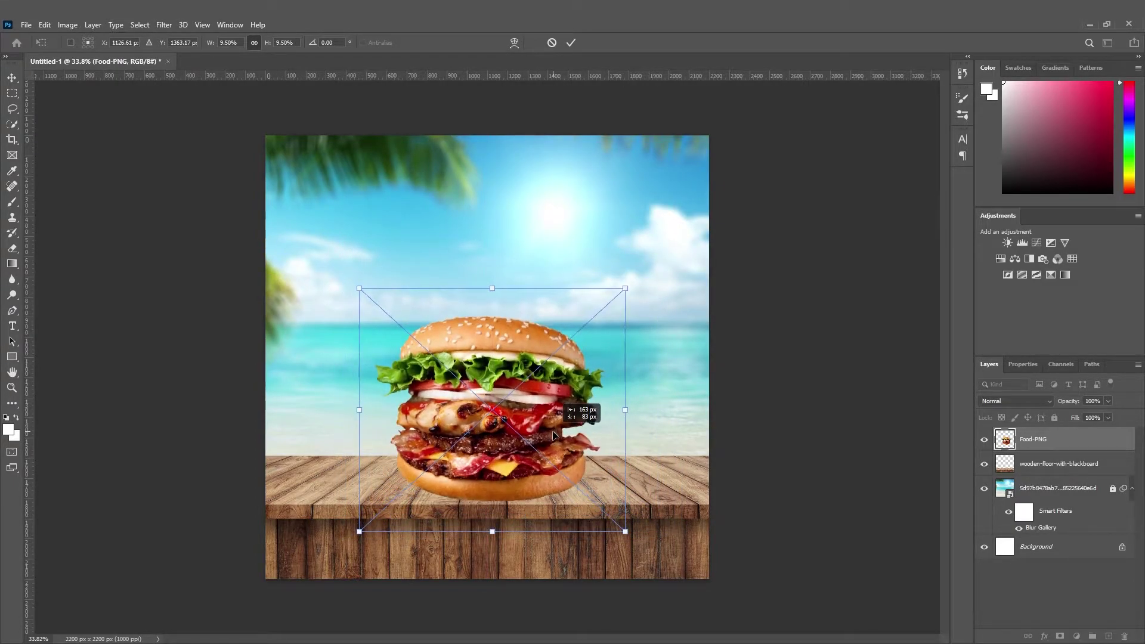
click(11, 80)
Enlarge the burger slightly and commit the new size.
click(794, 330)
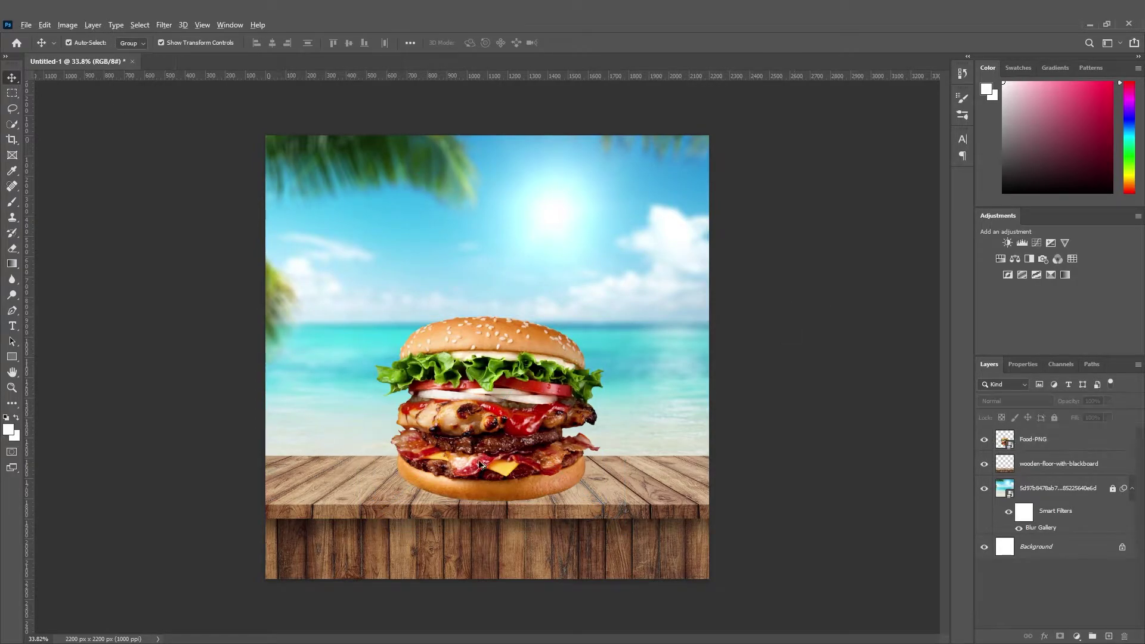
scroll(497, 453, down, 3)
scroll(498, 447, up, 2)
click(510, 349)
drag(493, 319, 498, 220)
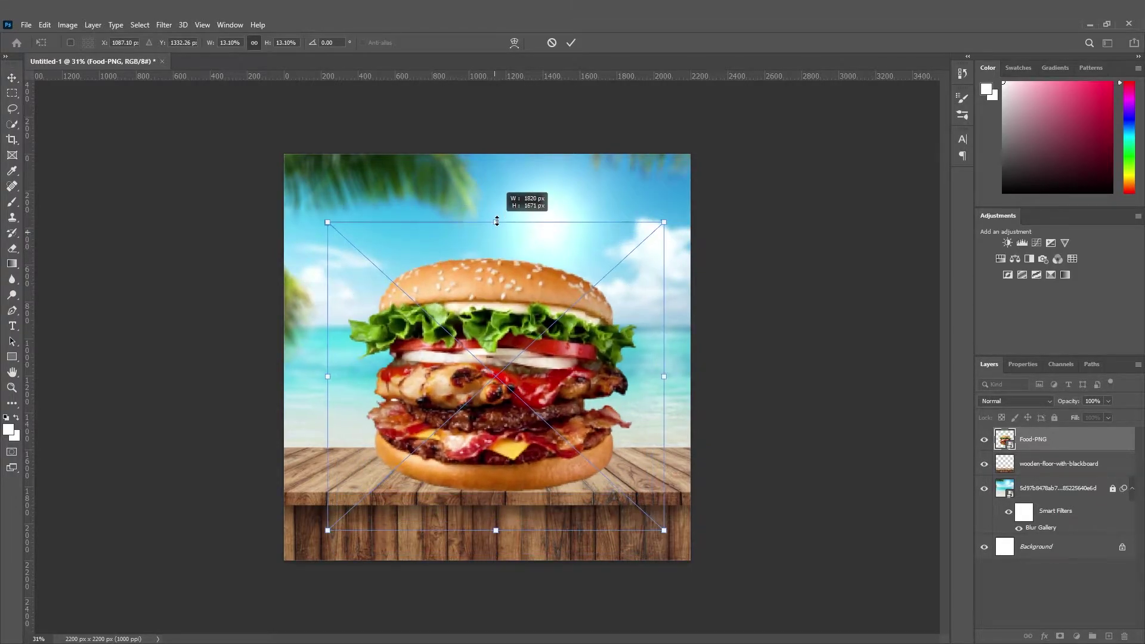
drag(469, 363, 469, 366)
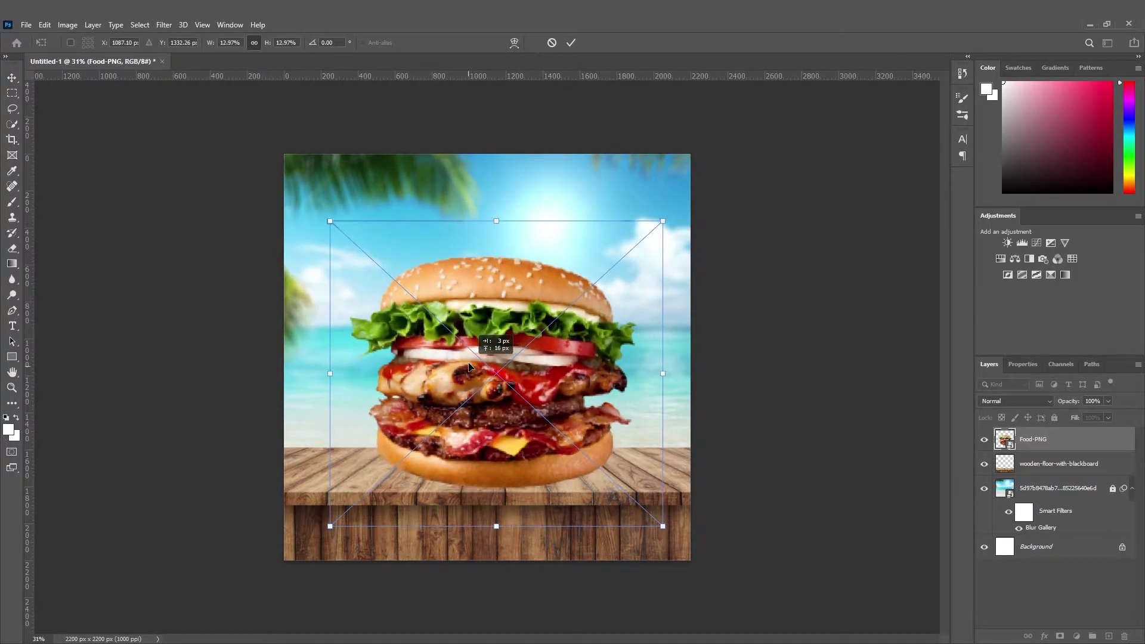
click(14, 82)
Shrink the burger to about 11% and lower it onto the table.
scroll(647, 535, down, 3)
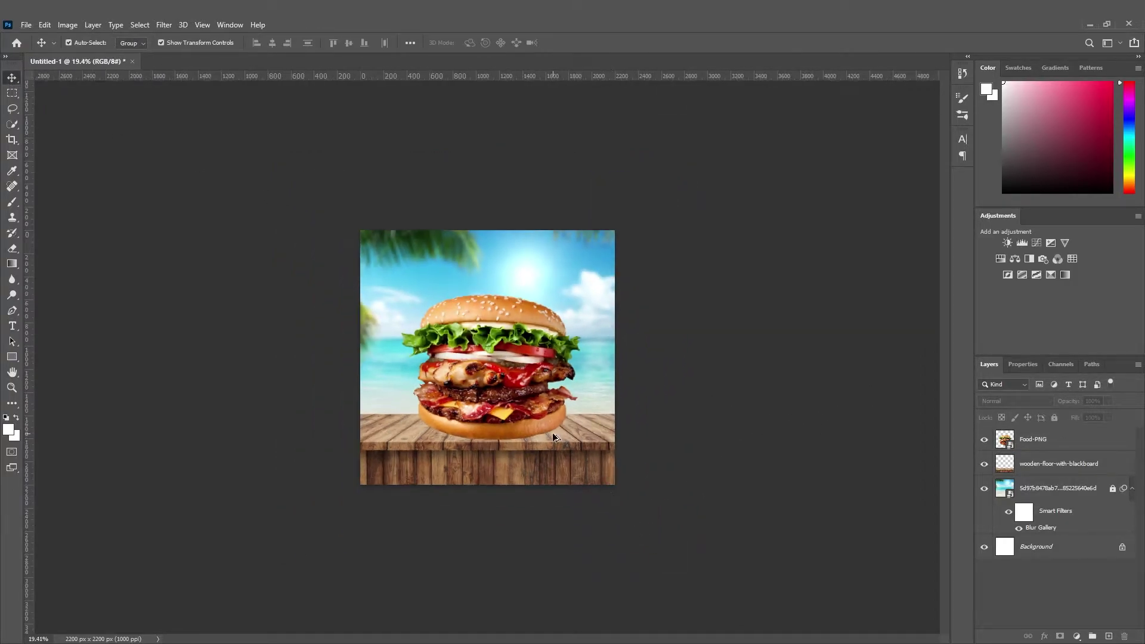
scroll(552, 437, up, 3)
click(540, 441)
key(ctrl+t)
drag(680, 376, 600, 404)
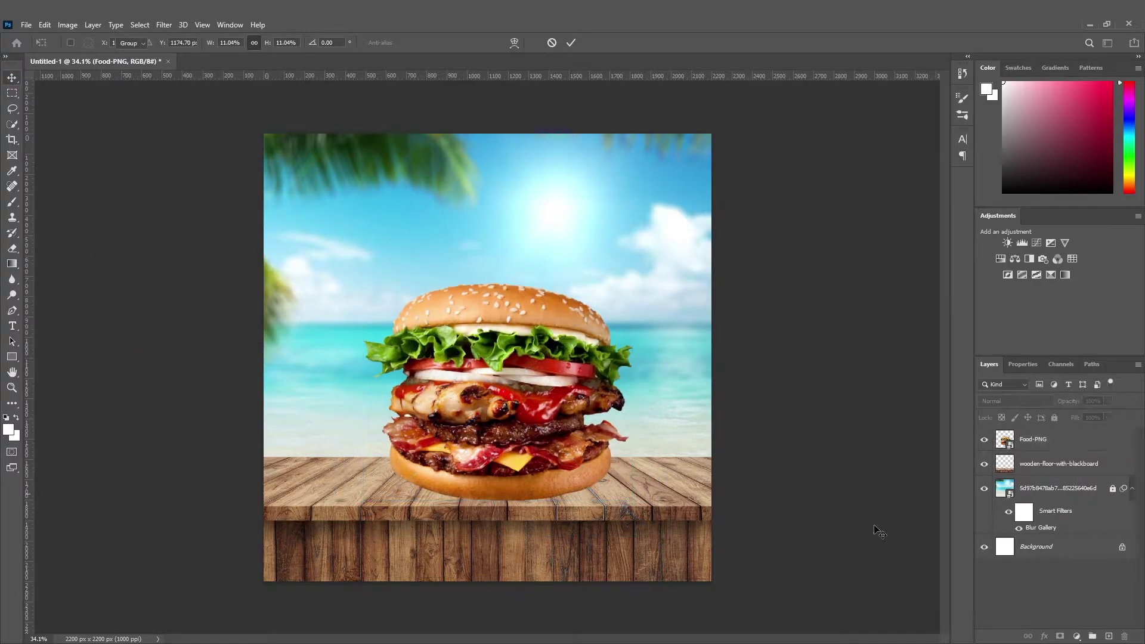
Add a new layer and set up the Soft Round brush with black paint.
click(1108, 636)
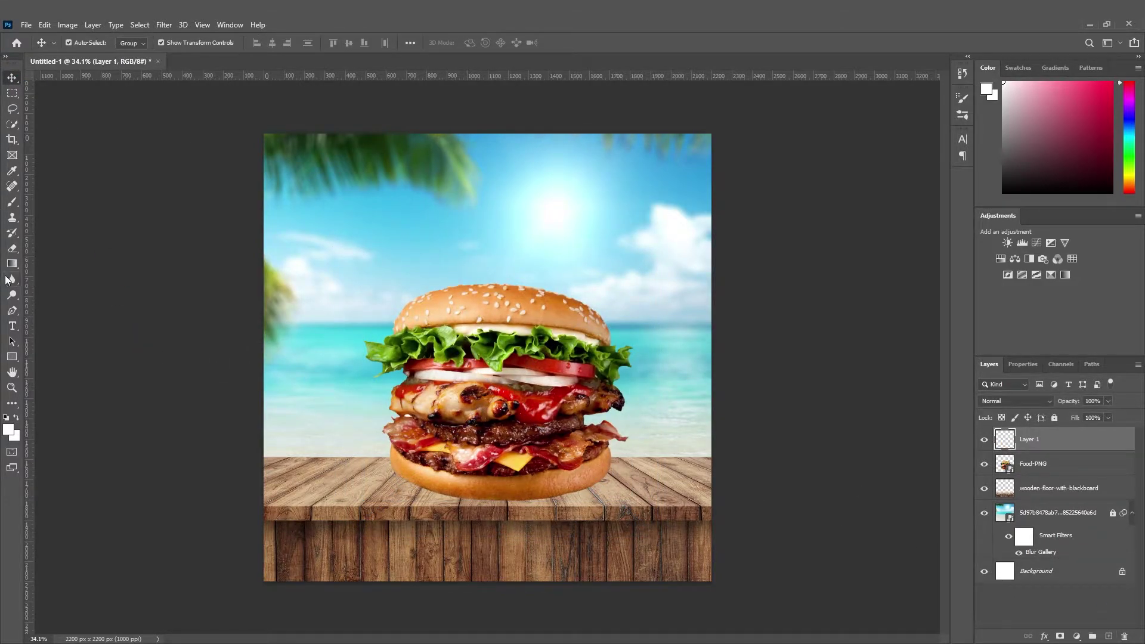
click(13, 205)
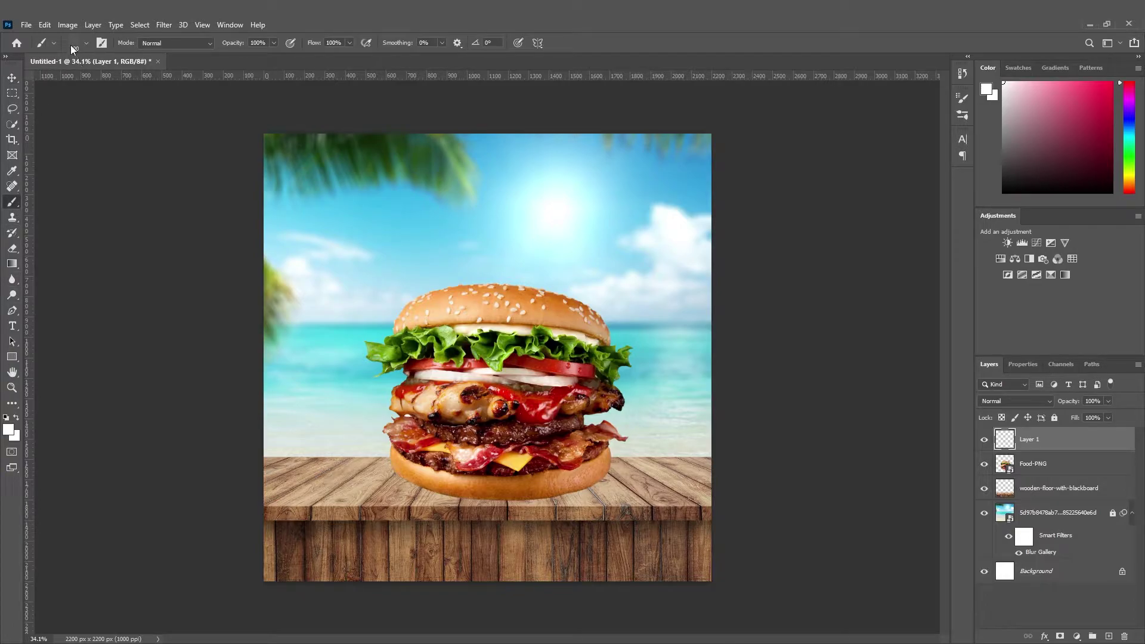
click(70, 45)
scroll(33, 198, up, 6)
scroll(33, 198, up, 3)
click(23, 225)
click(20, 180)
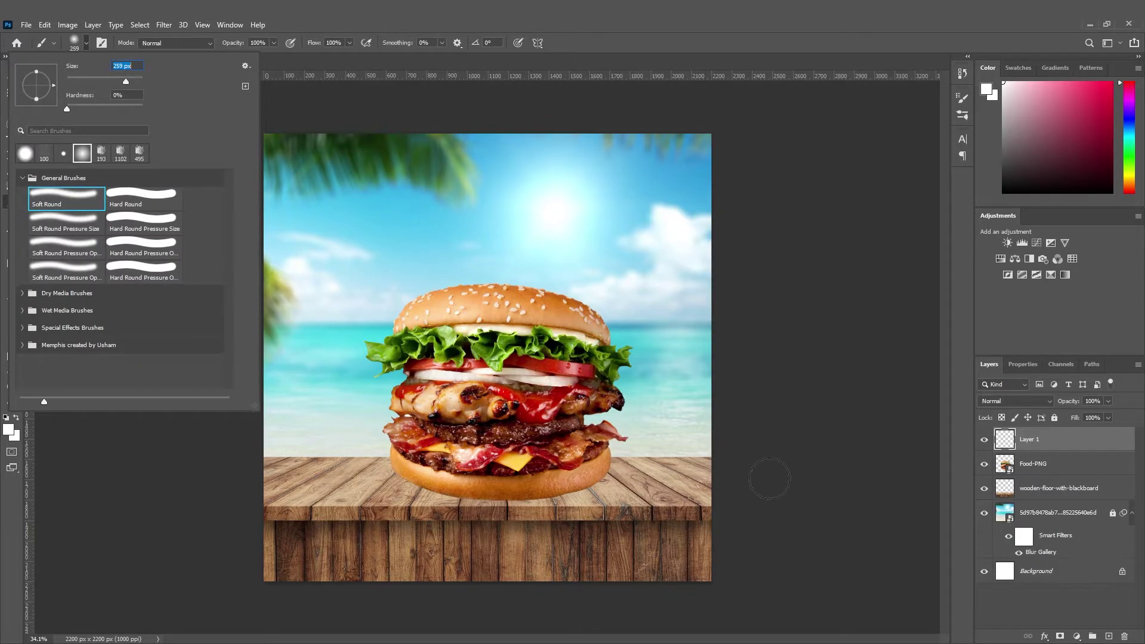
click(828, 489)
scroll(451, 496, up, 8)
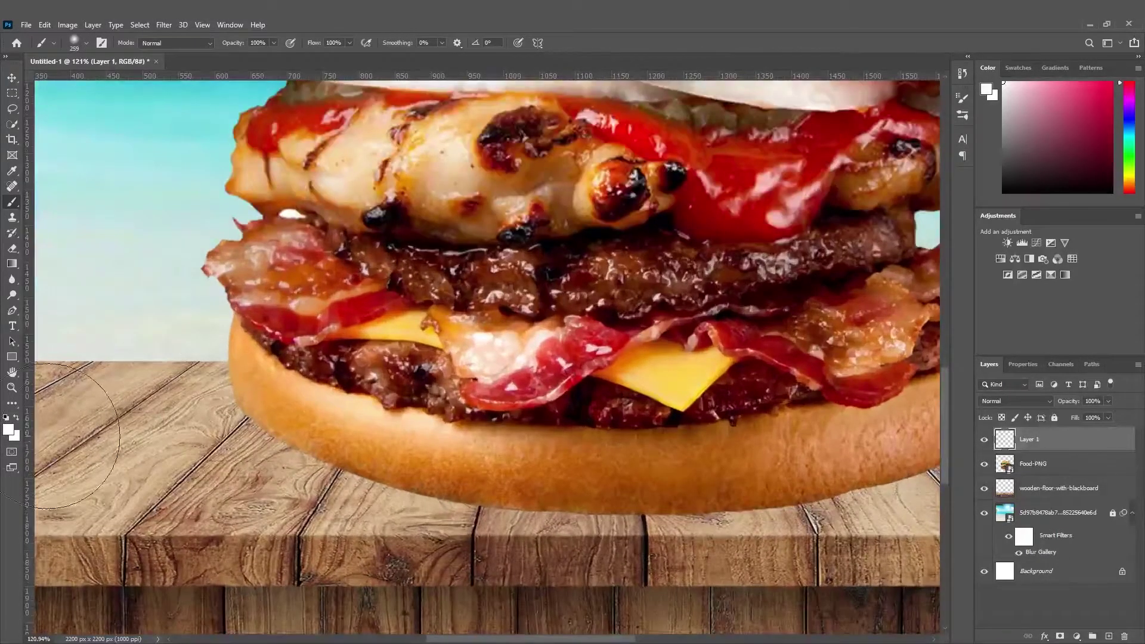
click(8, 430)
drag(912, 531, 967, 579)
key(Return)
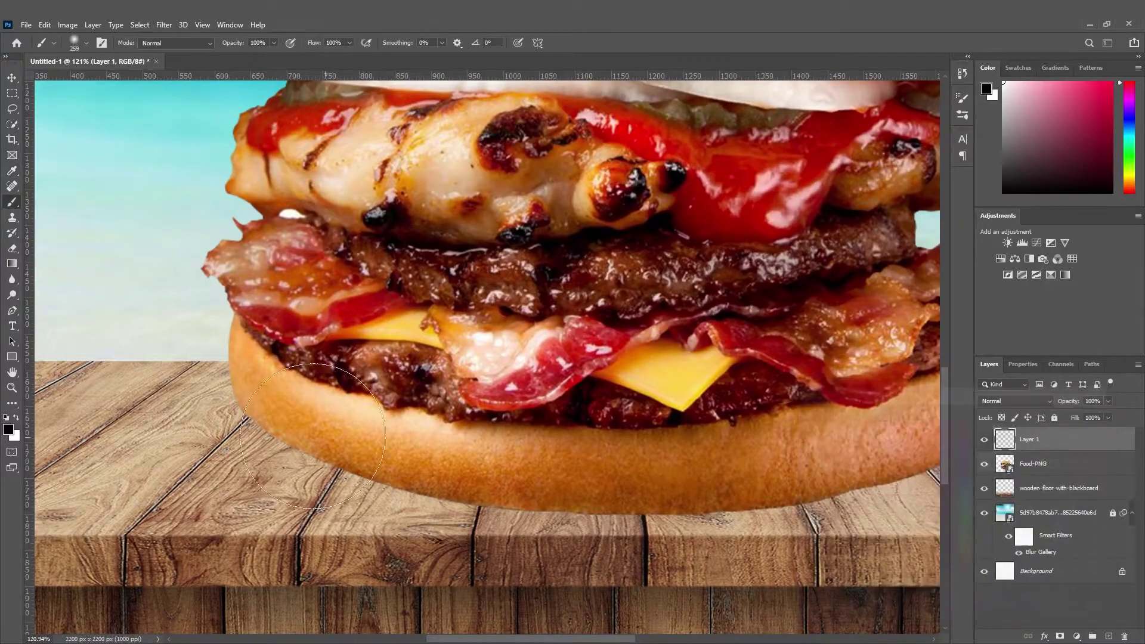
Paint a 102 px black shadow along the bun's base and move Layer 1 below Food-PNG.
click(75, 43)
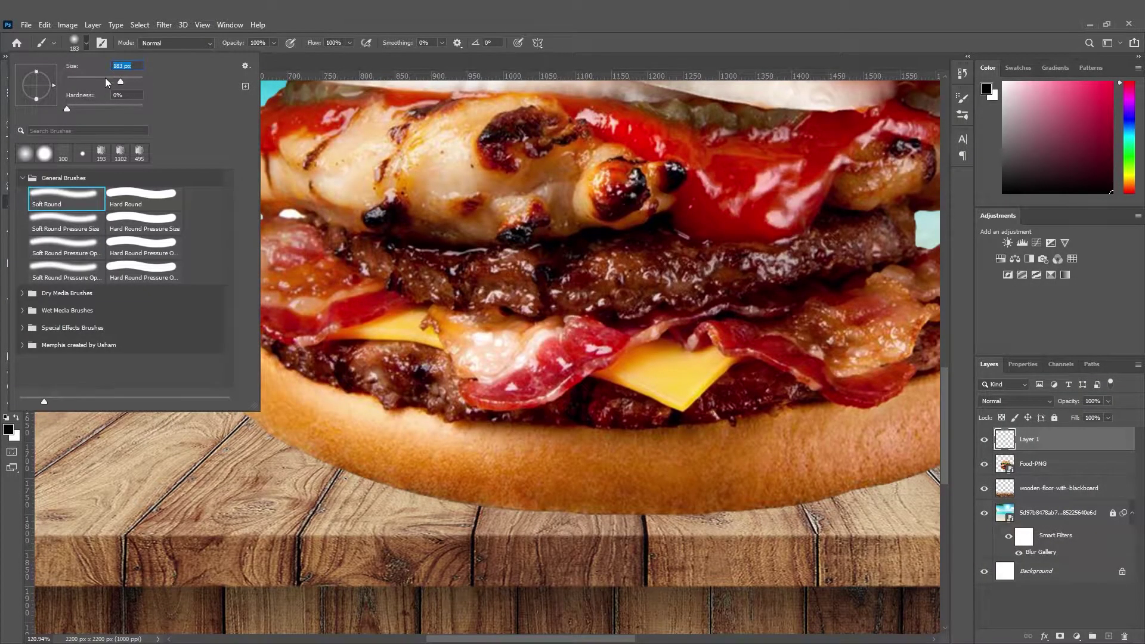
click(105, 78)
click(361, 356)
mouse_move(229, 363)
mouse_down()
mouse_move(238, 394)
mouse_move(289, 429)
mouse_move(417, 478)
mouse_move(782, 482)
mouse_up()
scroll(782, 482, down, 4)
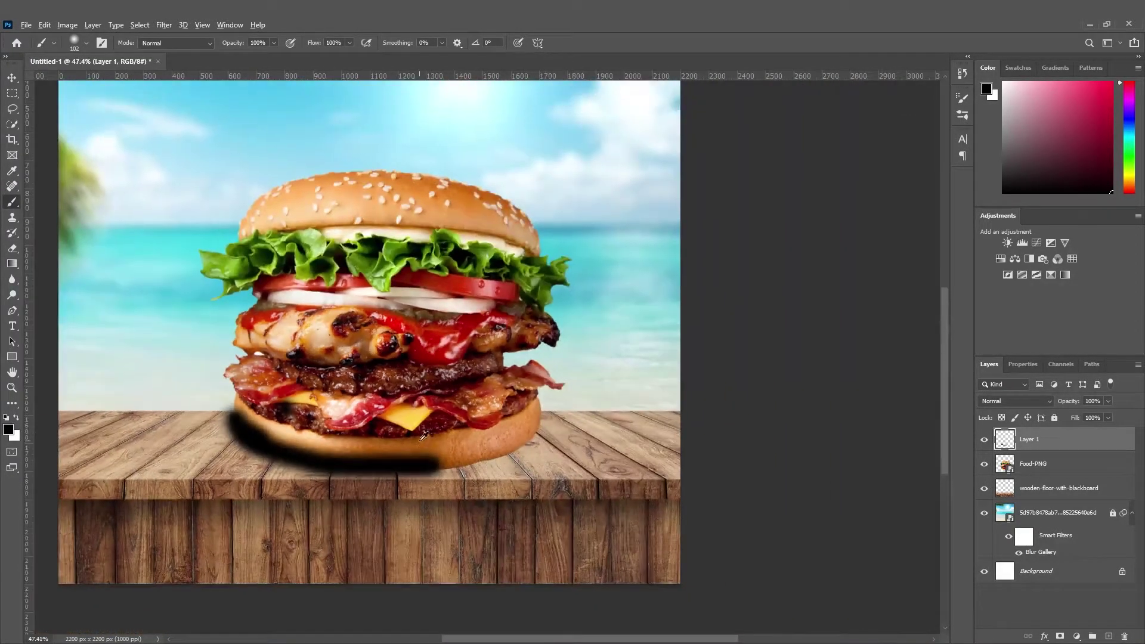
scroll(487, 469, up, 2)
mouse_move(487, 470)
mouse_down()
mouse_move(598, 438)
mouse_move(623, 391)
mouse_up()
drag(1031, 442, 1050, 477)
key(ctrl+0)
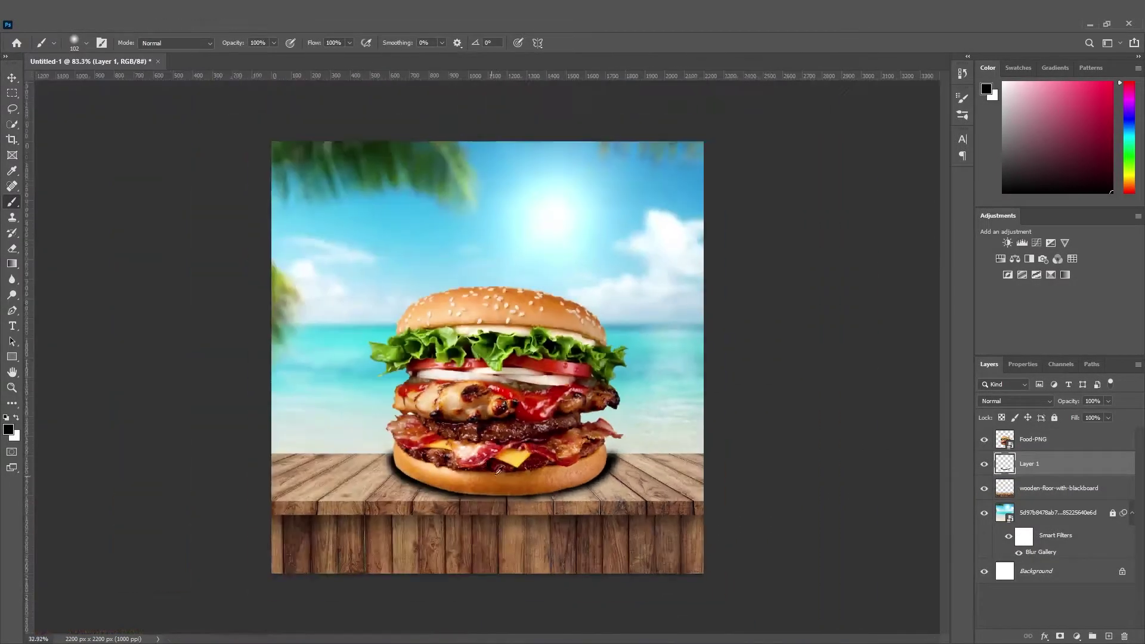
Gaussian-blur the shadow on Layer 1 and shrink it around its centre.
click(164, 26)
mouse_move(220, 187)
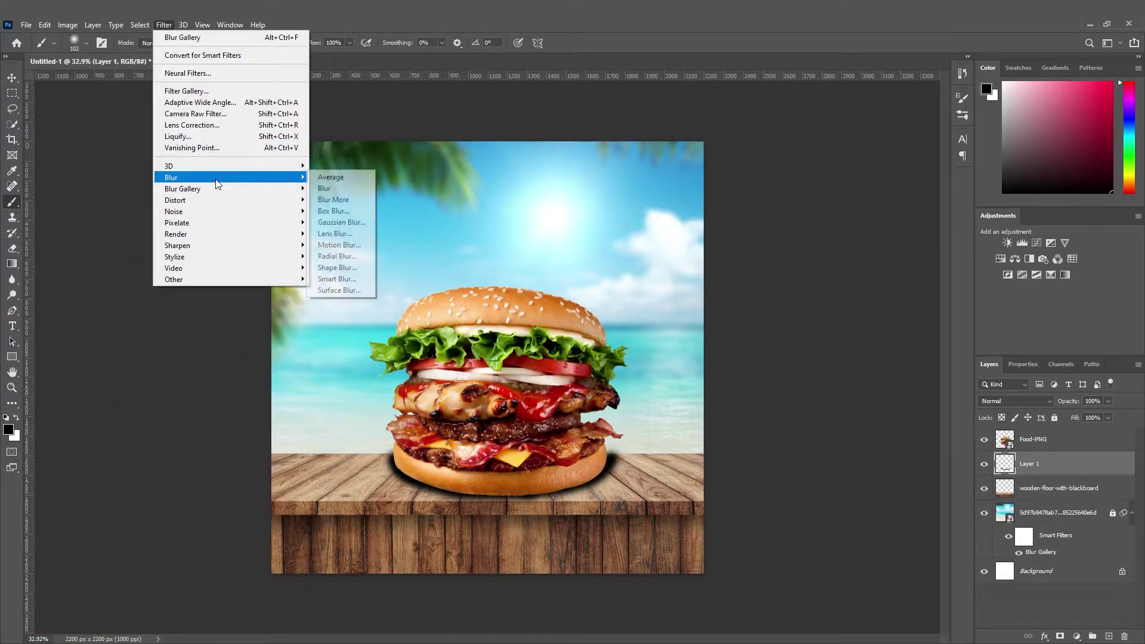
click(355, 223)
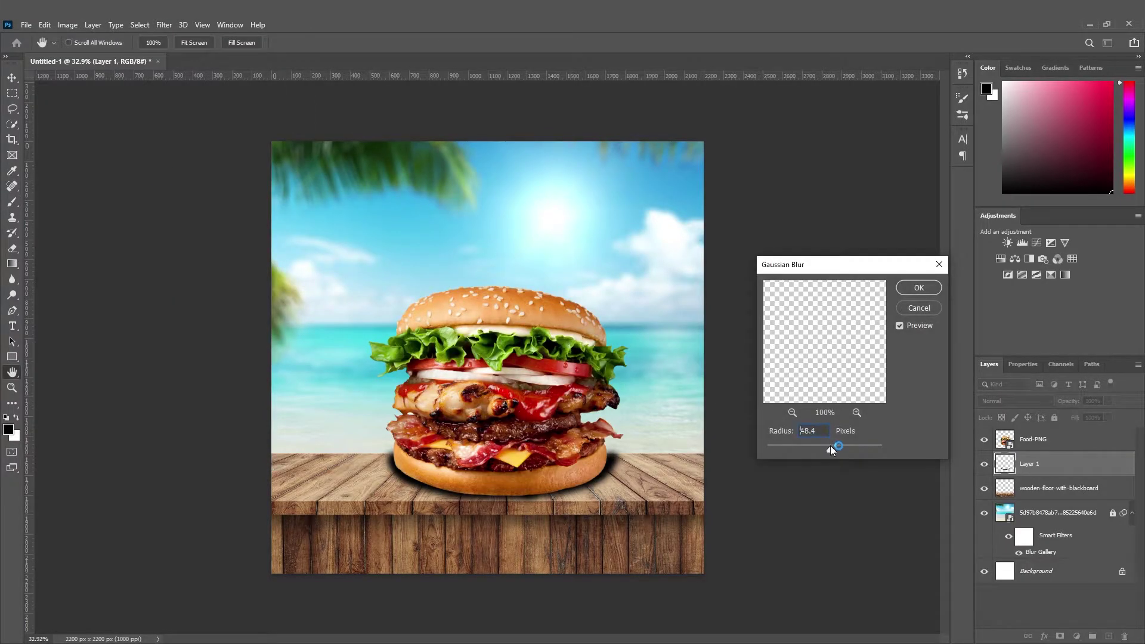
drag(829, 449, 834, 452)
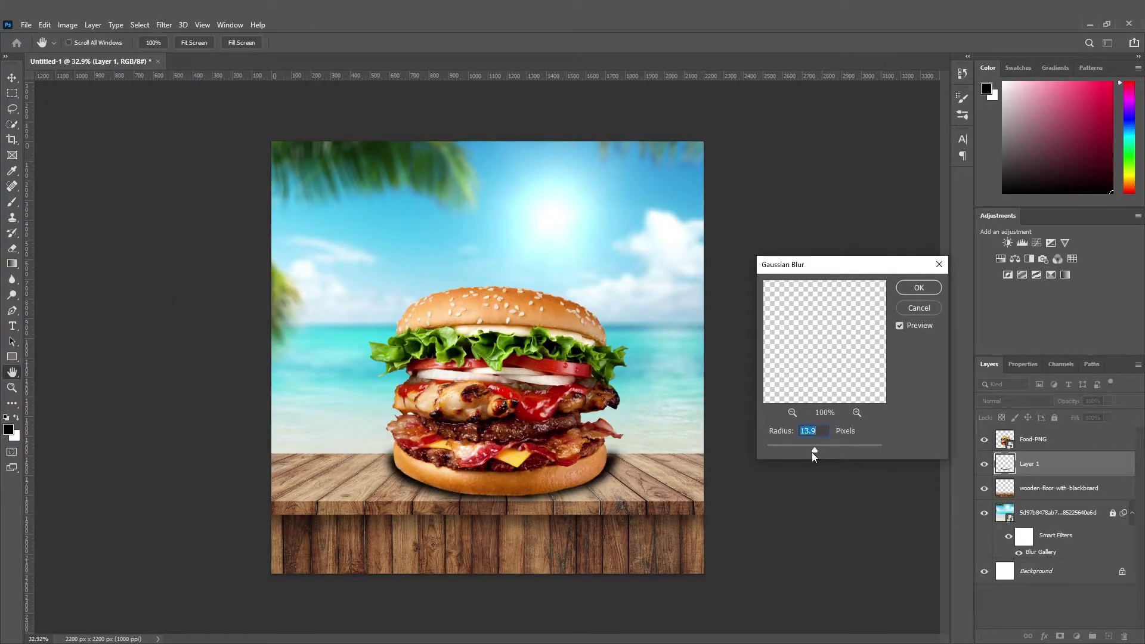
click(935, 287)
key(b)
click(12, 79)
drag(638, 473, 568, 479)
click(9, 83)
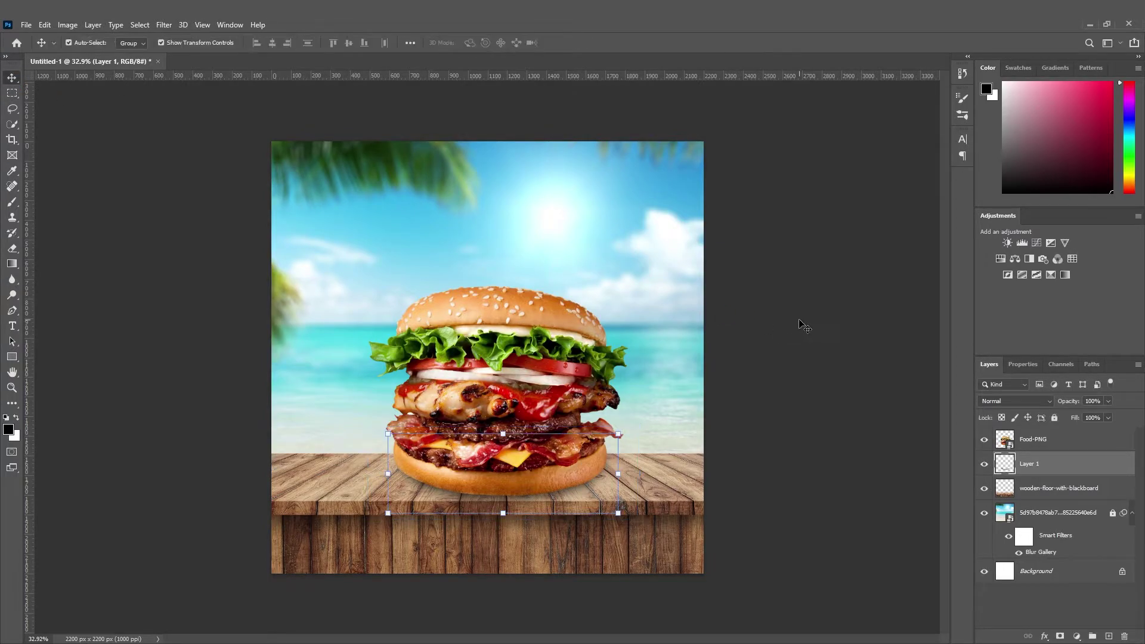
Duplicate Layer 1 beneath the burger.
click(803, 324)
scroll(646, 521, down, 2)
scroll(646, 521, up, 1)
click(1056, 467)
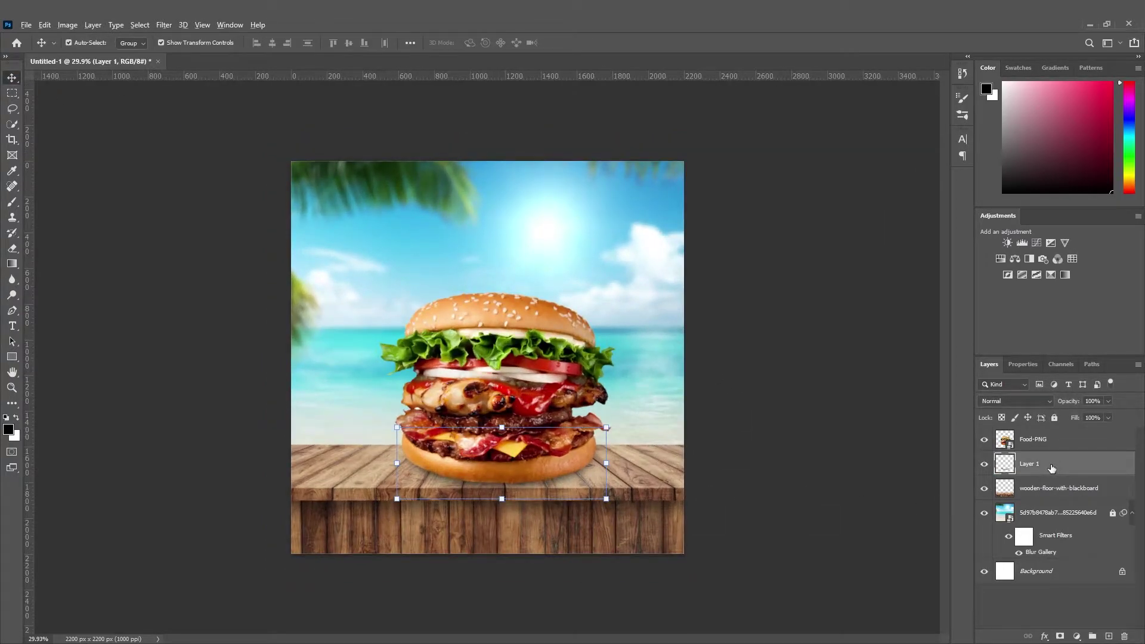
drag(1052, 469, 1108, 635)
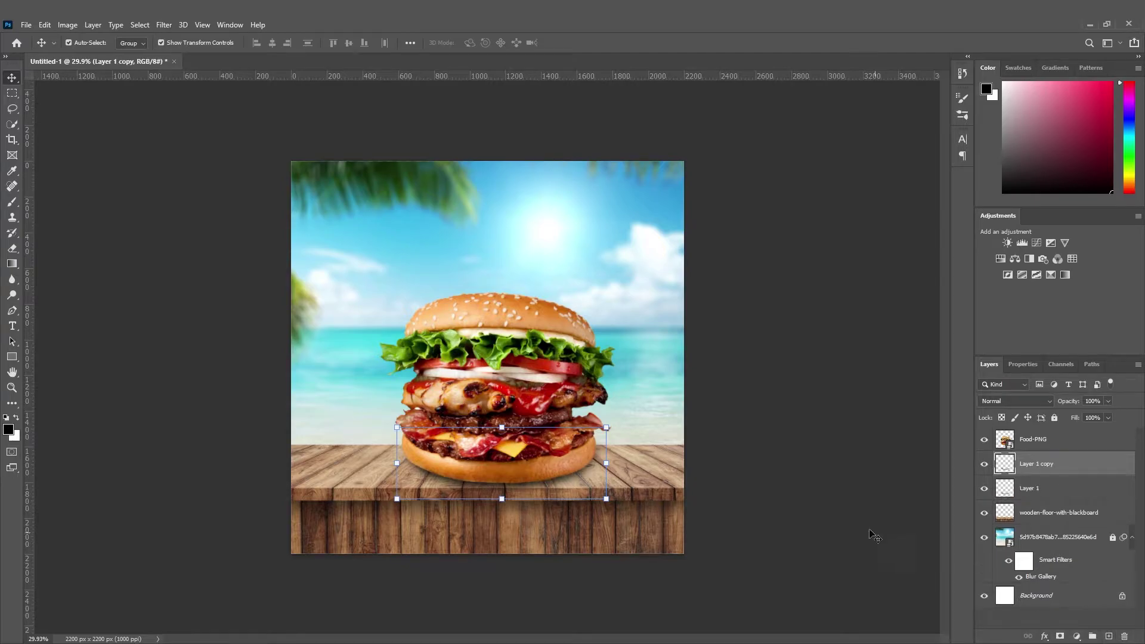
Drag the Coca-Cola glass PNG onto the canvas beside the burger.
click(777, 487)
scroll(603, 529, down, 3)
scroll(597, 474, up, 2)
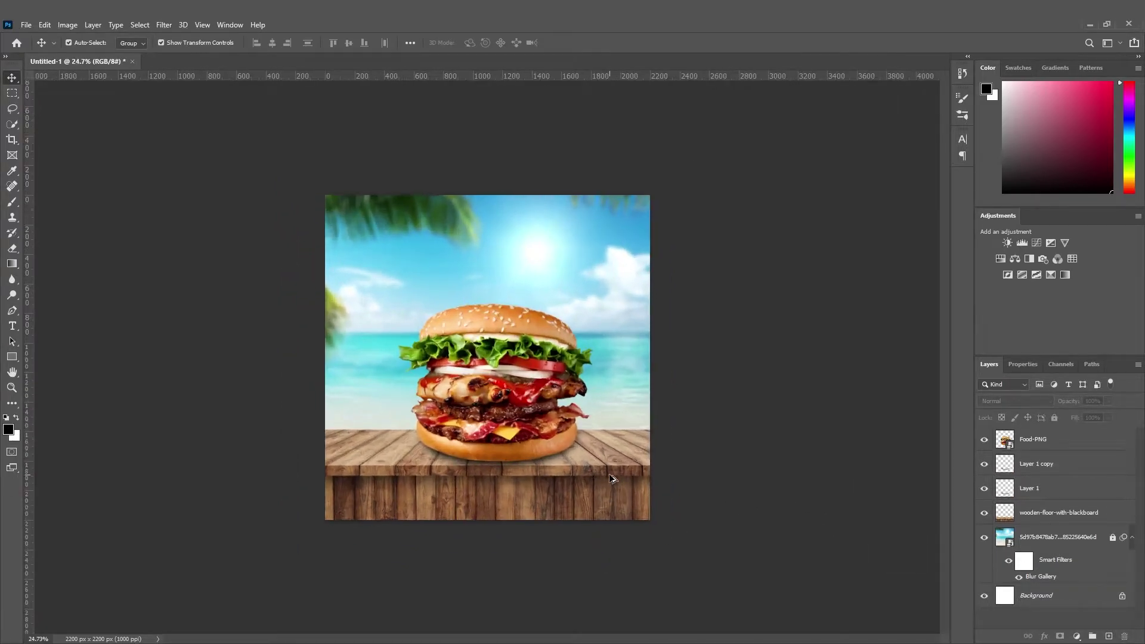
scroll(525, 548, down, 1)
scroll(534, 462, up, 3)
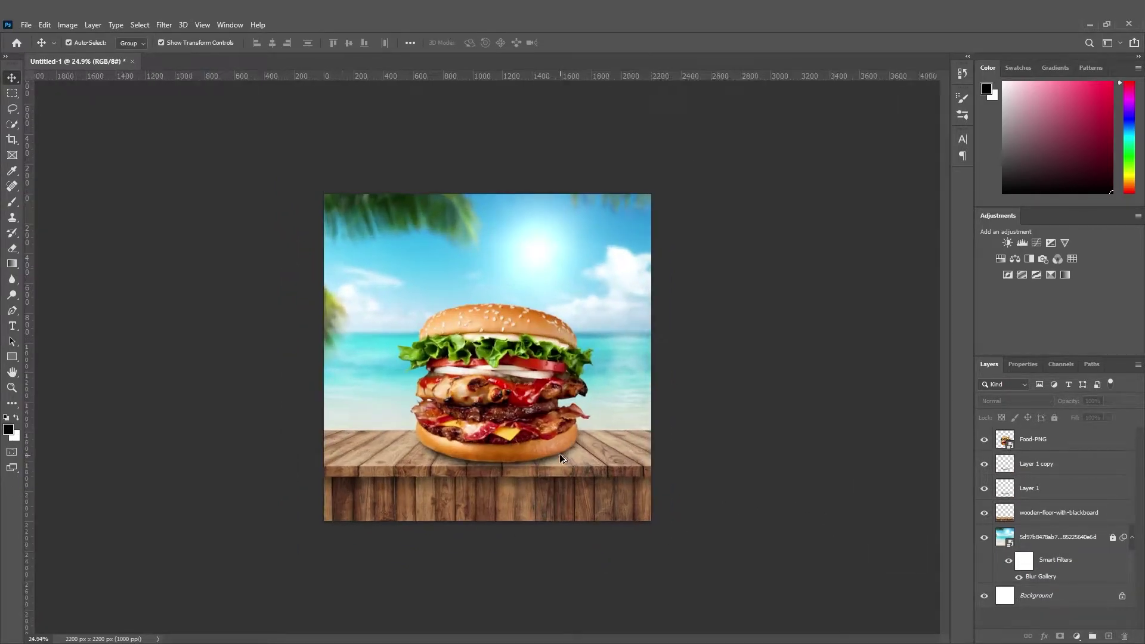
drag(87, 23, 632, 391)
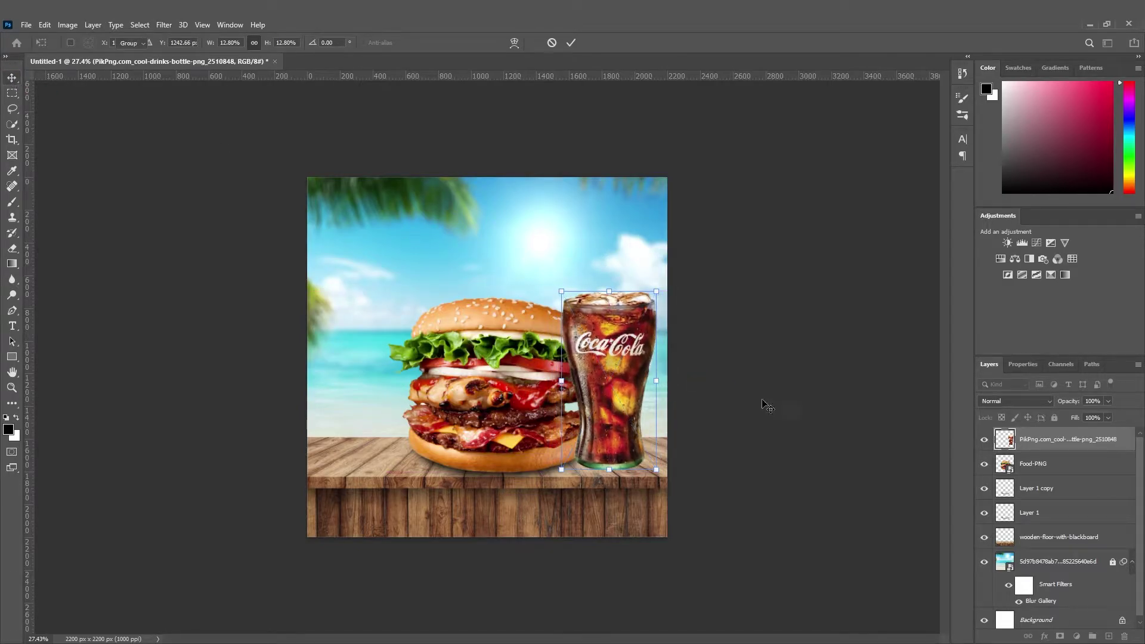
Commit the glass placement and lock the wooden-floor layer.
click(566, 525)
click(1056, 418)
drag(682, 492, 390, 360)
mouse_move(598, 407)
mouse_down()
mouse_move(554, 405)
mouse_move(580, 405)
mouse_up()
click(792, 395)
Move the glass layer below the Food-PNG burger layer.
click(622, 384)
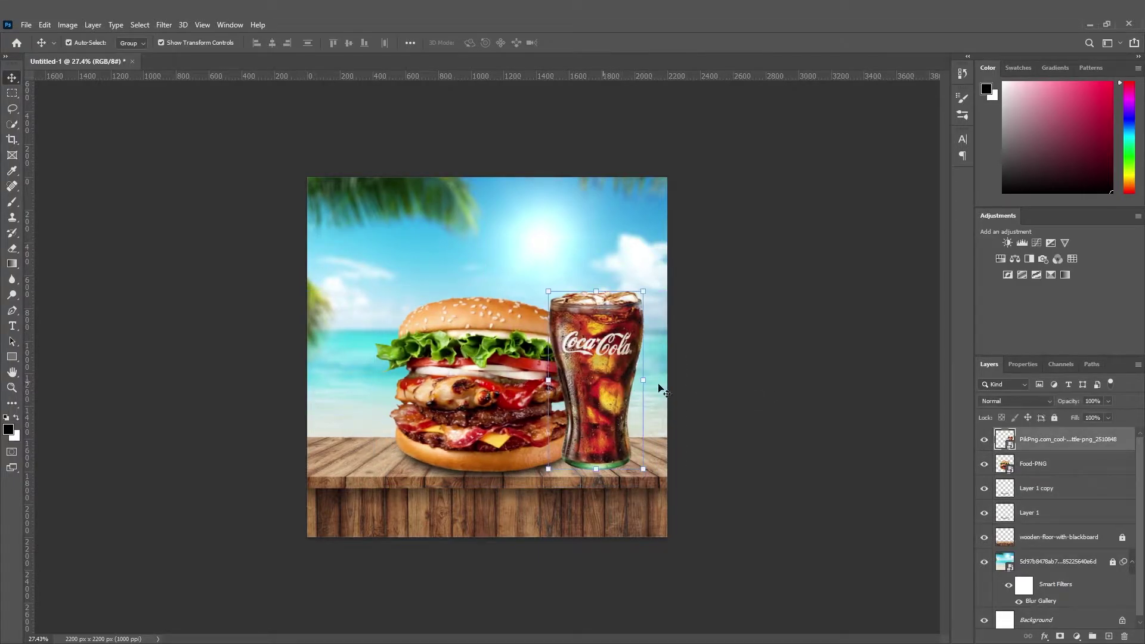
drag(1056, 443, 1068, 476)
click(773, 434)
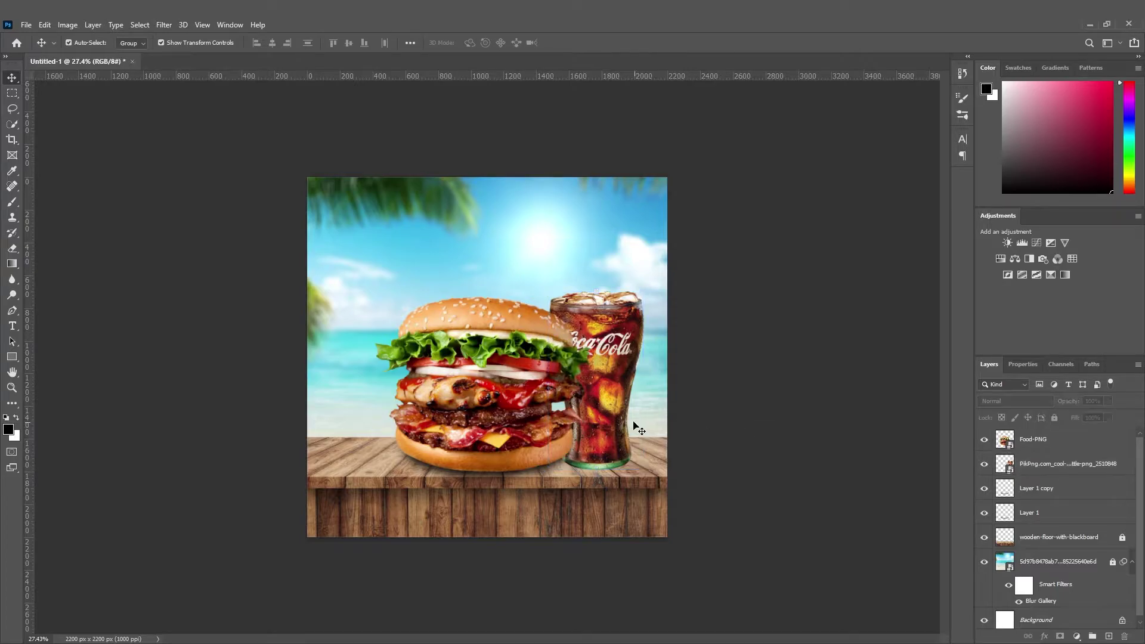
scroll(608, 546, down, 3)
scroll(600, 409, up, 3)
Scale the glass to 9.85% and nudge it beside the burger's right edge.
click(602, 410)
drag(646, 293, 632, 313)
drag(613, 342, 608, 354)
click(12, 80)
click(130, 254)
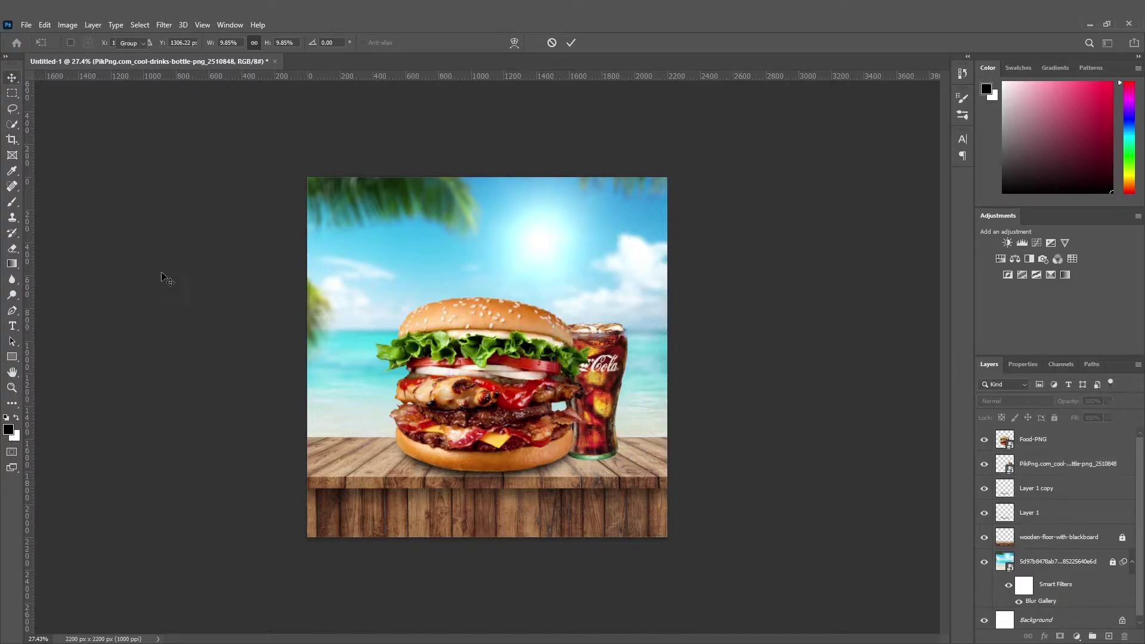
scroll(644, 560, down, 2)
scroll(687, 523, up, 6)
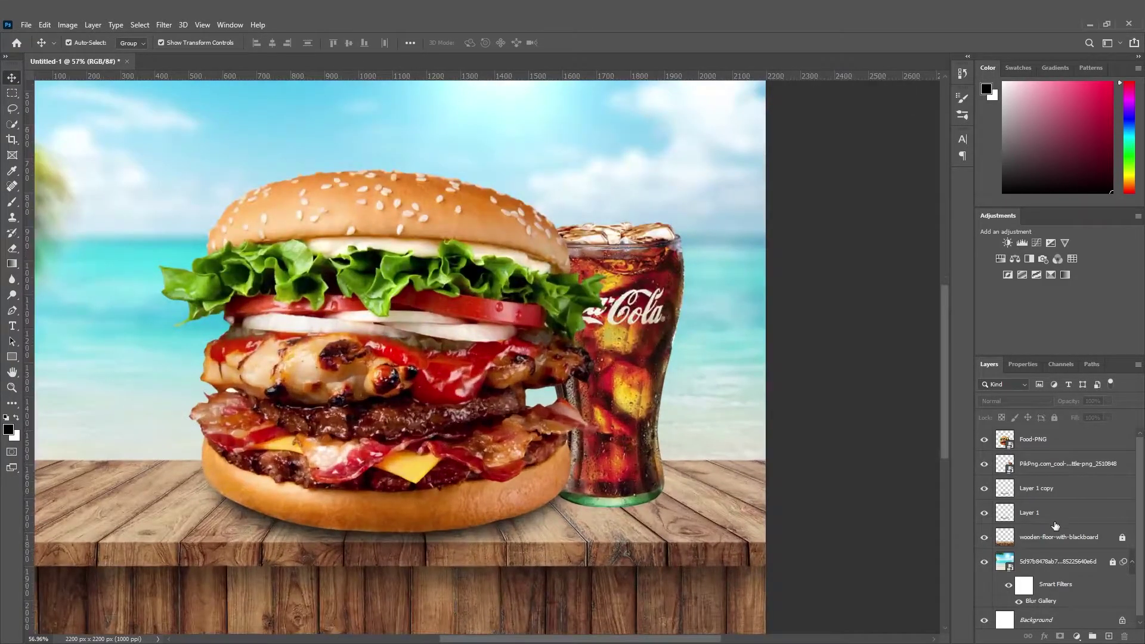
Paint a black stroke at the glass base on a new layer placed behind the glass.
click(1105, 637)
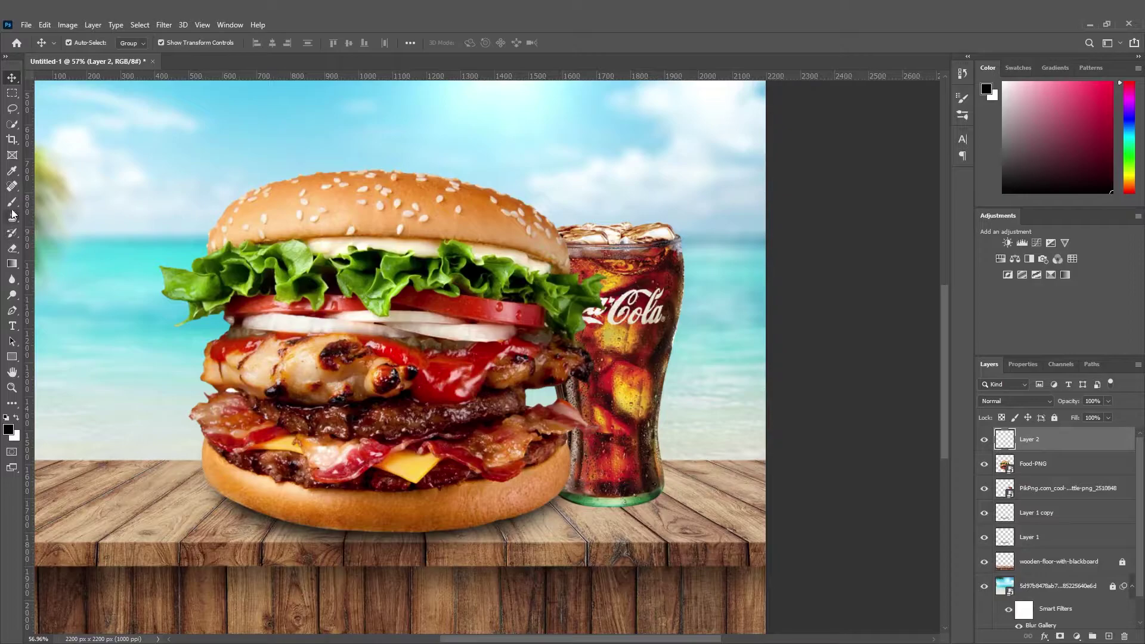
click(11, 208)
drag(561, 495, 645, 497)
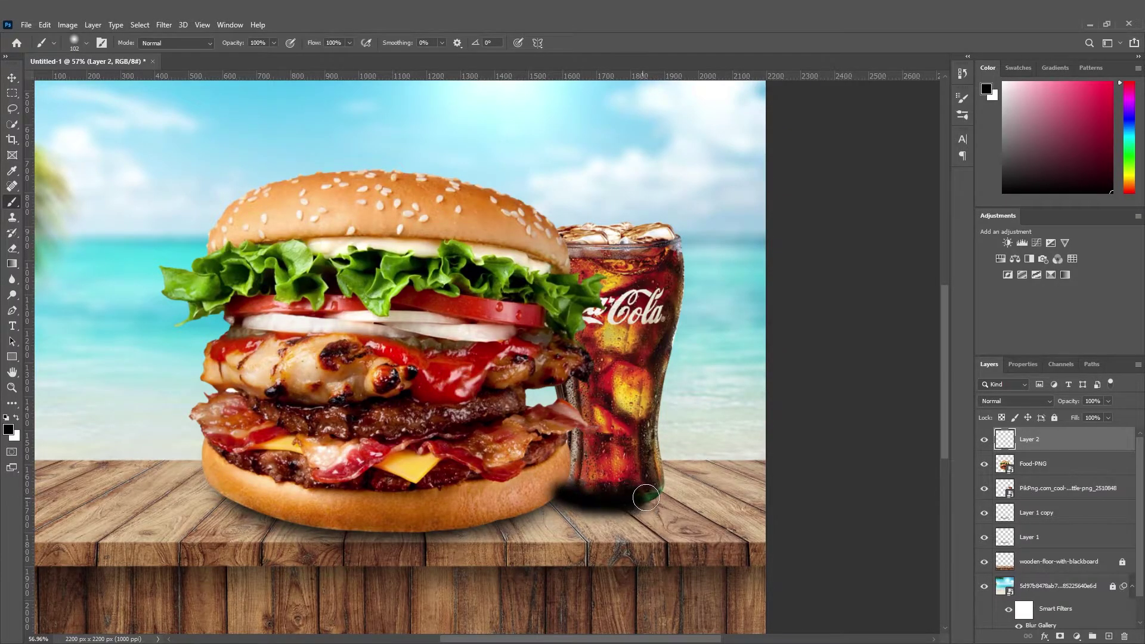
drag(1027, 440, 1008, 479)
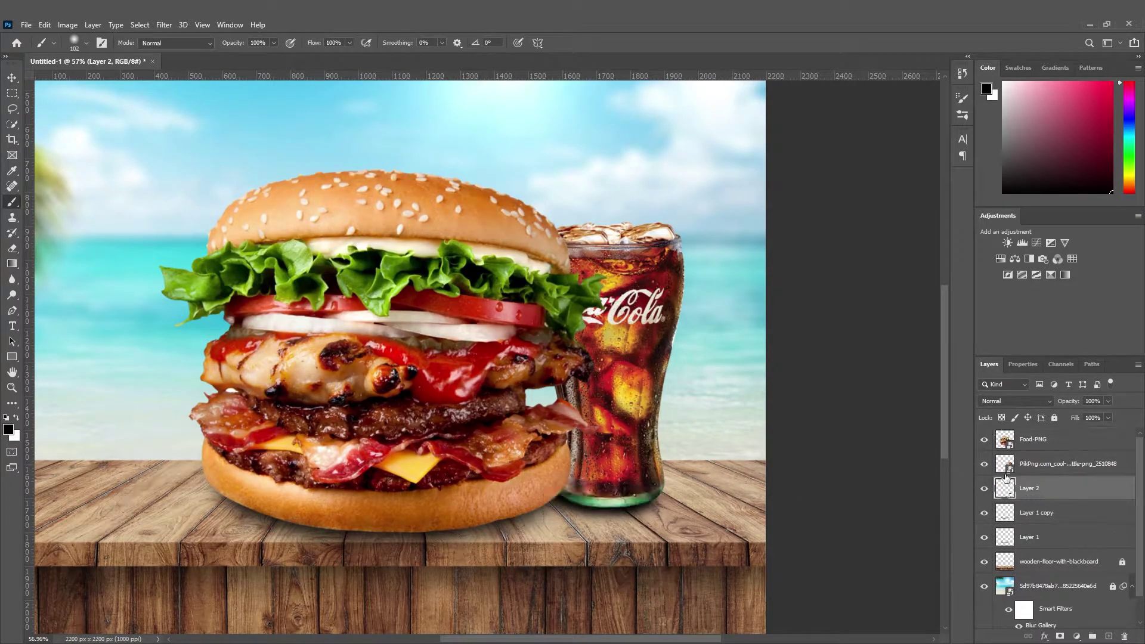
Gaussian-blur the glass shadow and lower its opacity to 76%.
click(167, 25)
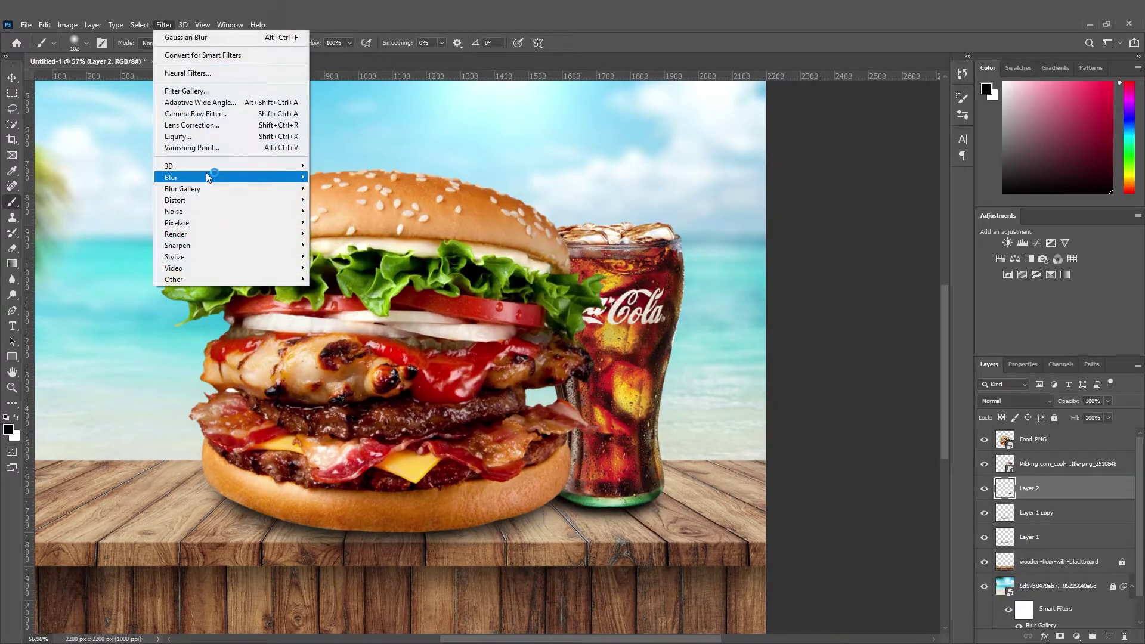
mouse_move(212, 175)
click(355, 222)
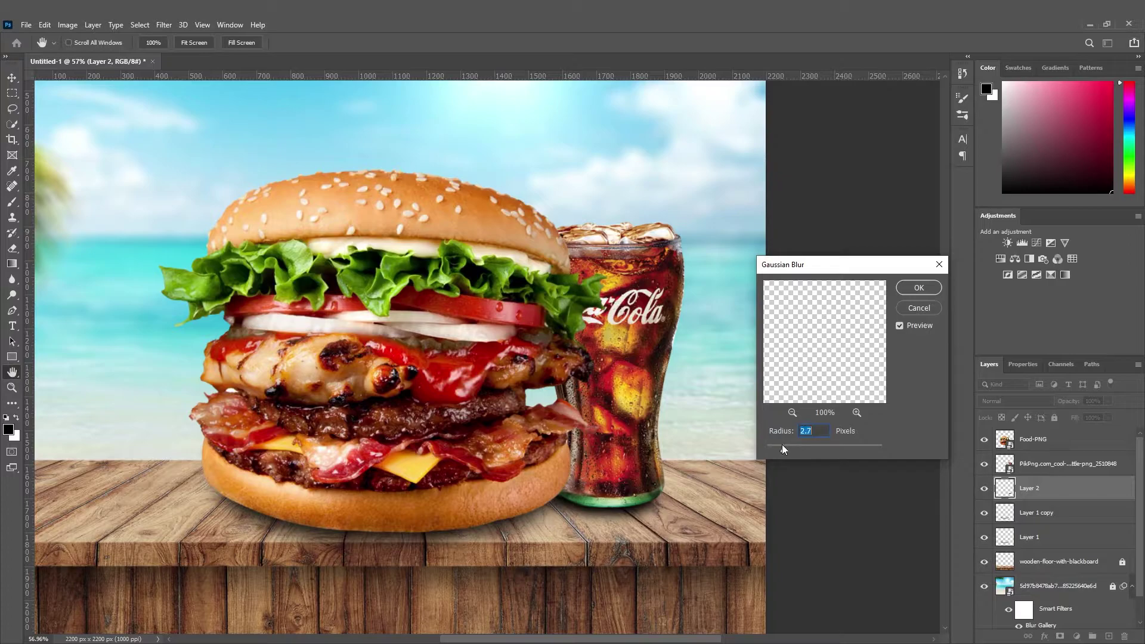
drag(816, 450, 814, 448)
click(919, 288)
drag(1073, 419, 1100, 420)
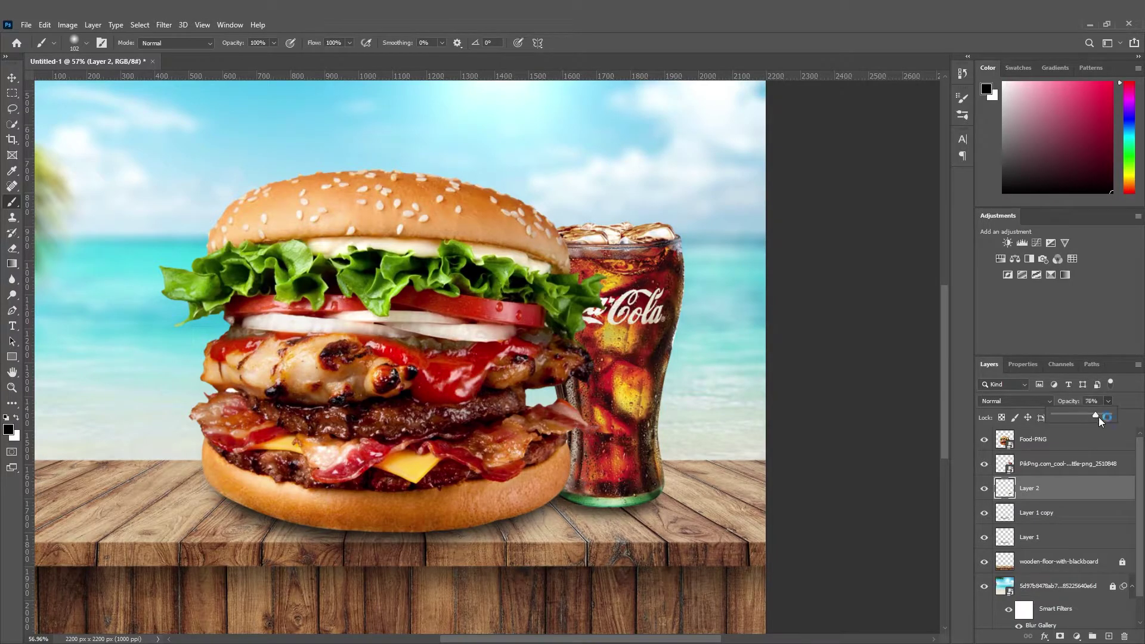
Nudge the blurred shadow into place under the glass.
click(14, 80)
drag(642, 513, 667, 499)
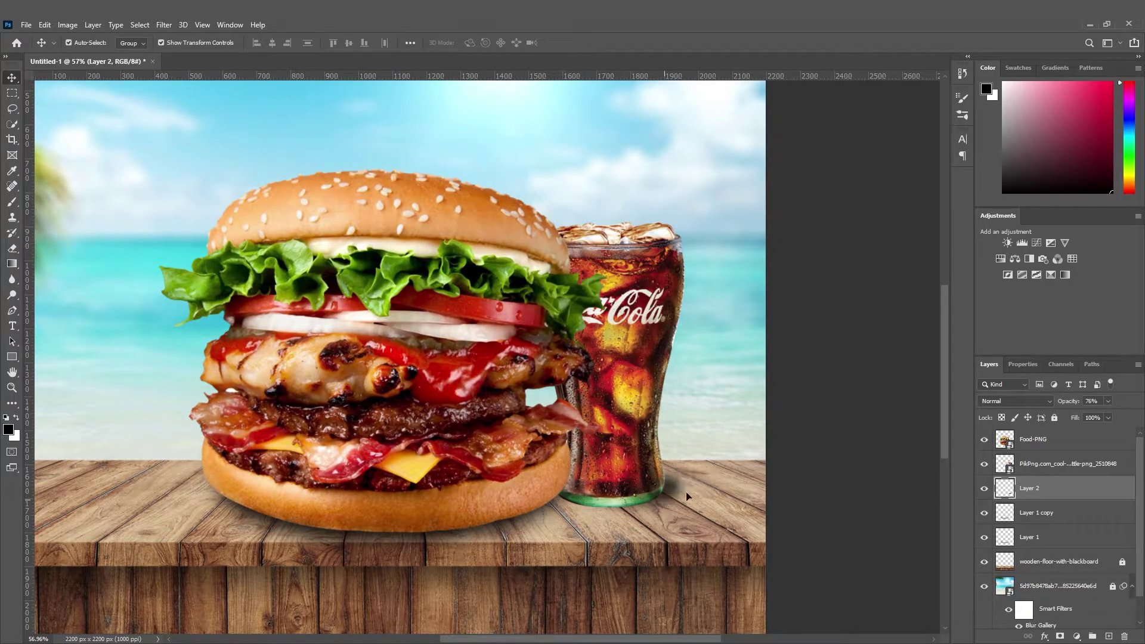
click(846, 418)
scroll(673, 496, down, 3)
scroll(673, 497, up, 2)
drag(677, 498, 678, 500)
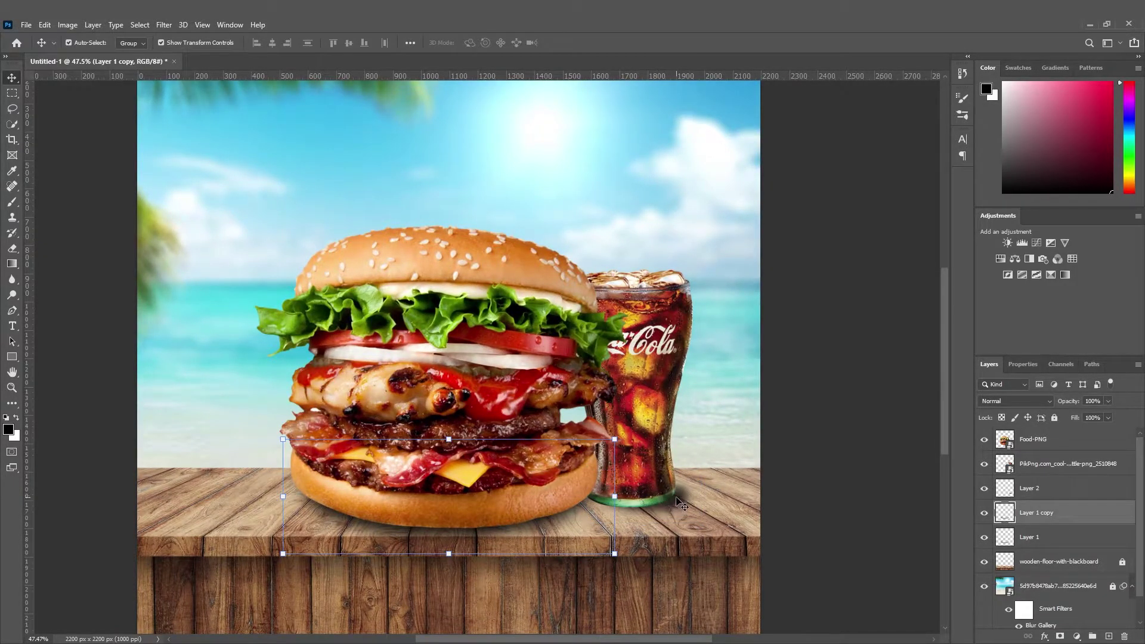
Widen the shadow toward the left and shift it slightly right.
click(682, 503)
drag(588, 498, 538, 497)
drag(620, 524, 642, 511)
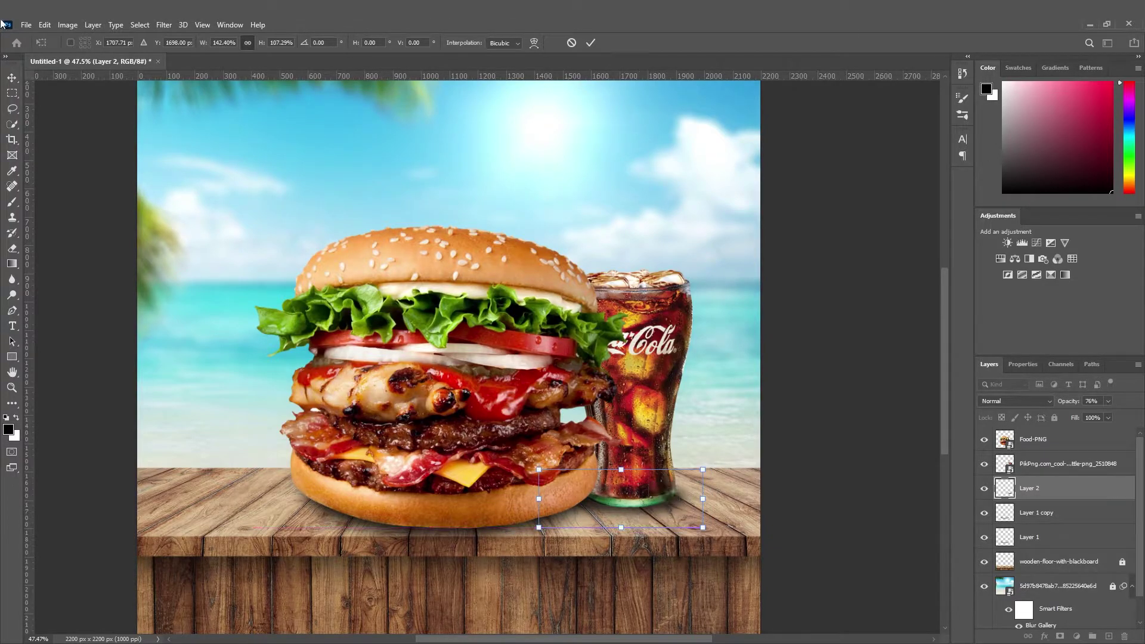
click(14, 75)
click(785, 338)
scroll(686, 506, down, 7)
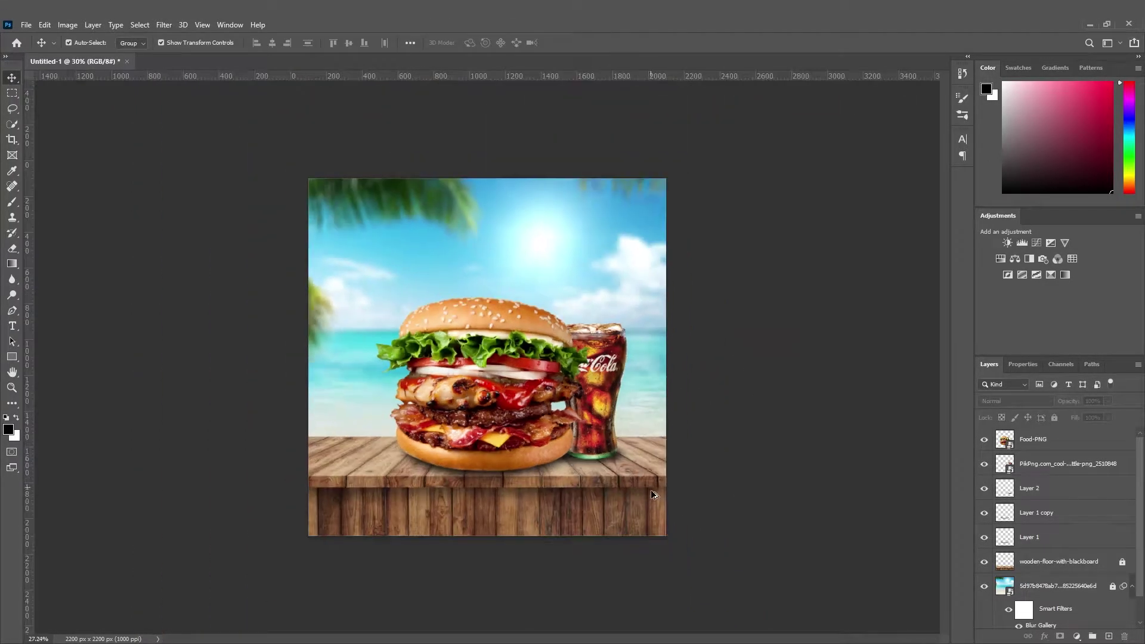
scroll(662, 490, up, 2)
Group the food layers and type the 'SuperDelicious' title above the burger.
drag(656, 500, 329, 289)
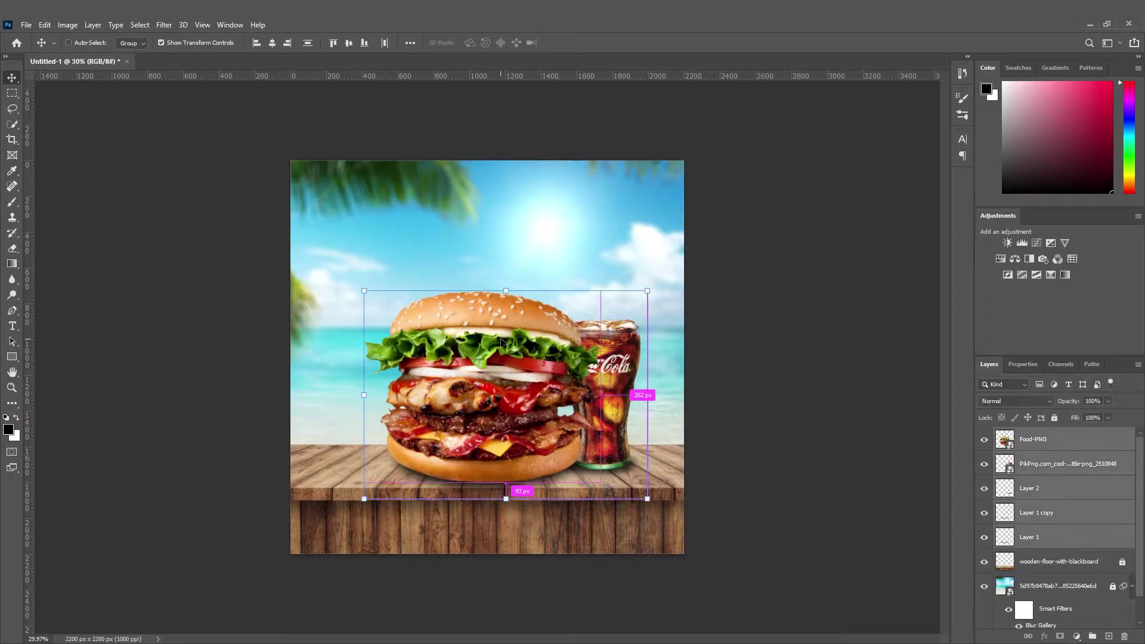
key(ctrl+g)
key(t)
click(397, 229)
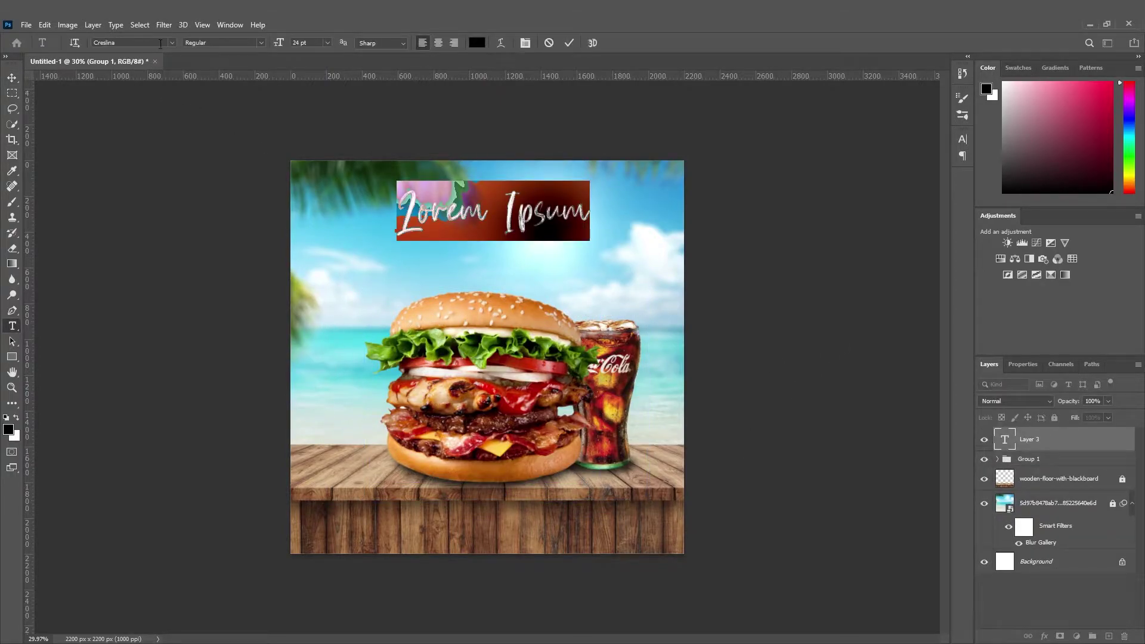
text(S)
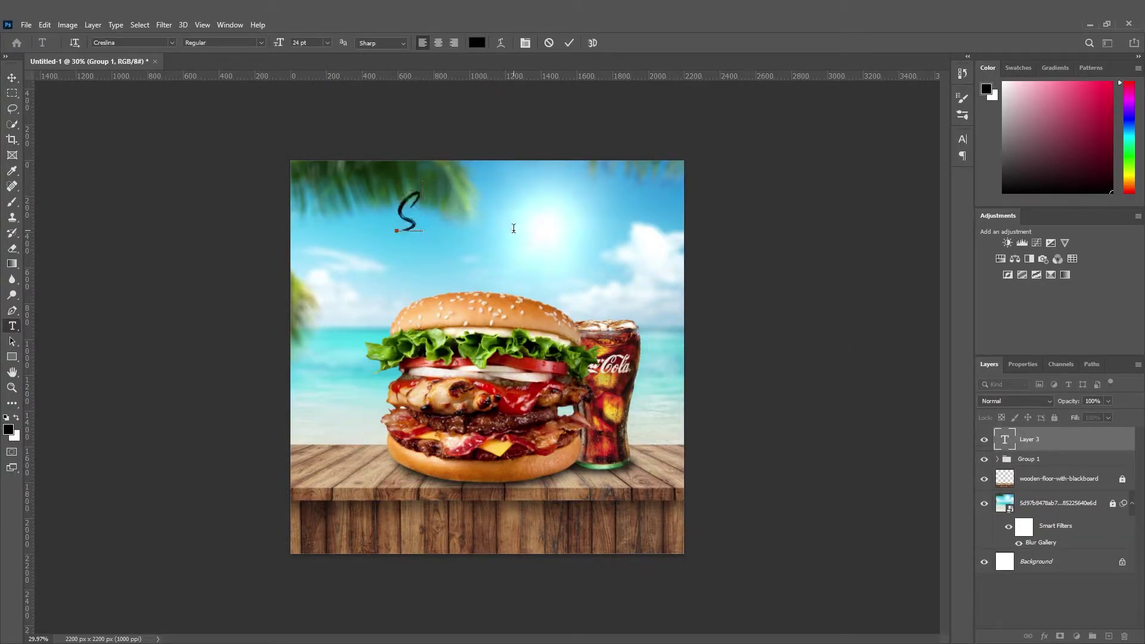
text(uperDelicious)
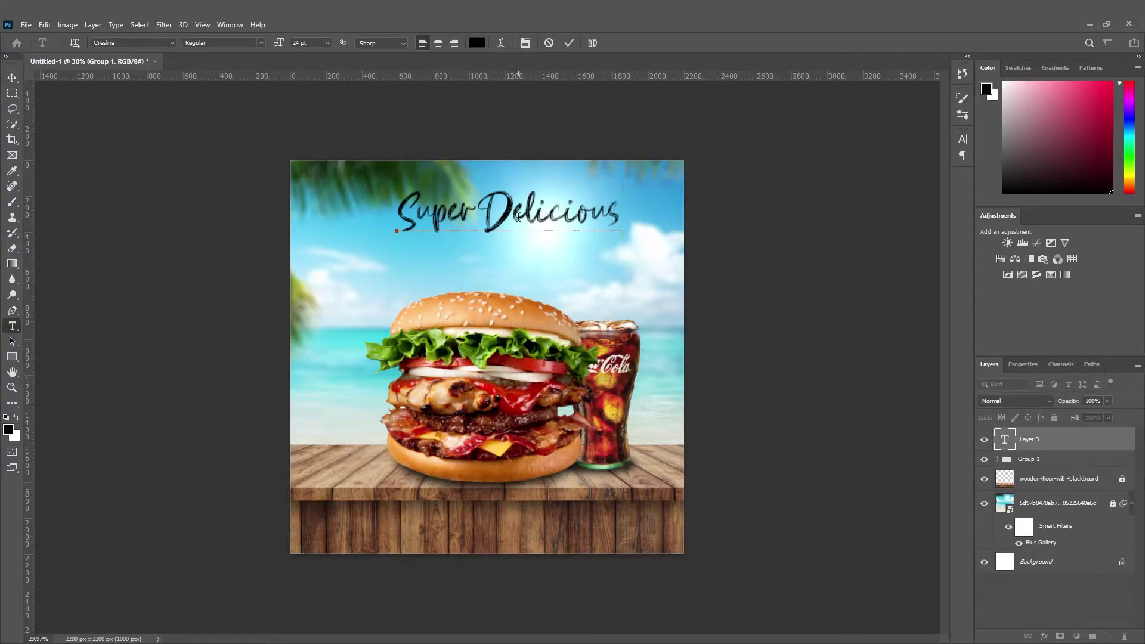
Set the title font to Creslina and move it down toward the burger.
key(ctrl+a)
click(173, 43)
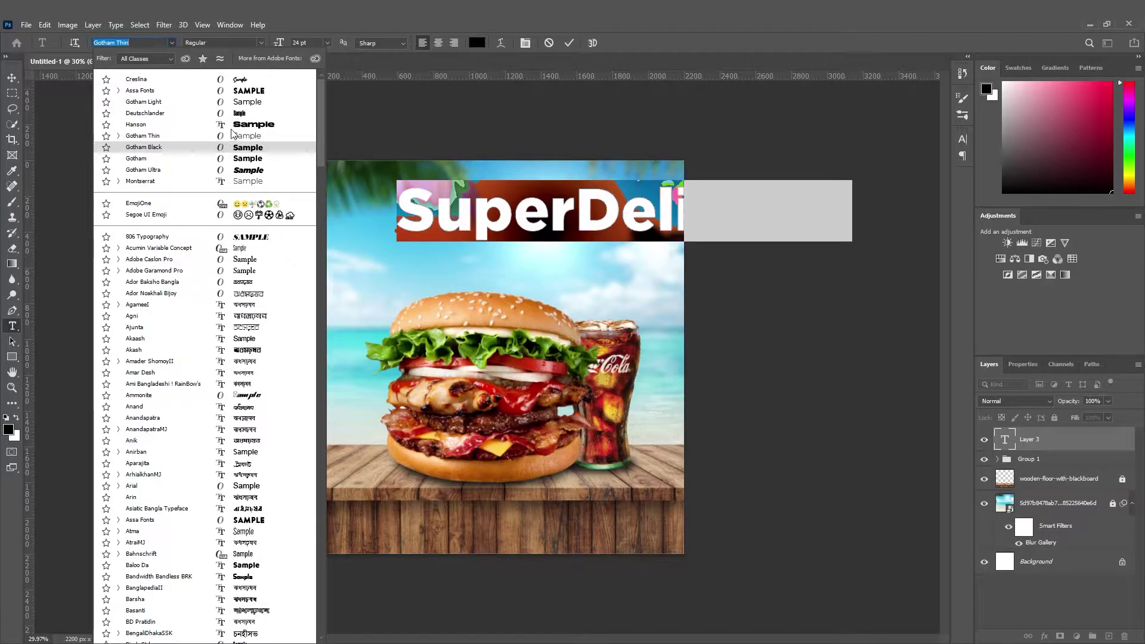
click(241, 80)
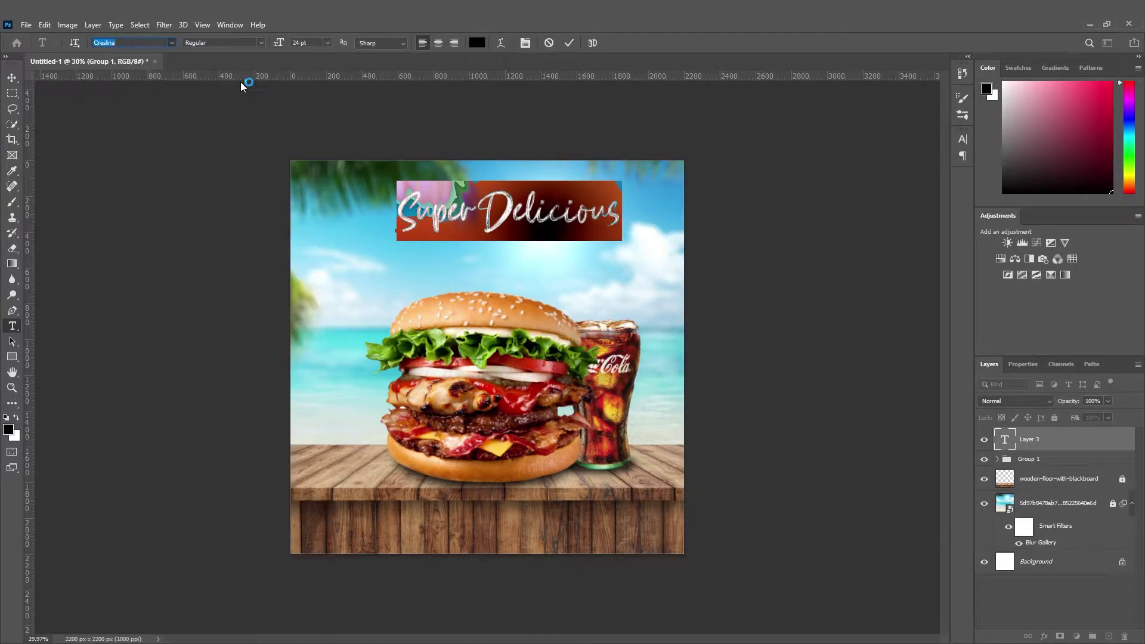
click(13, 79)
drag(548, 214, 549, 292)
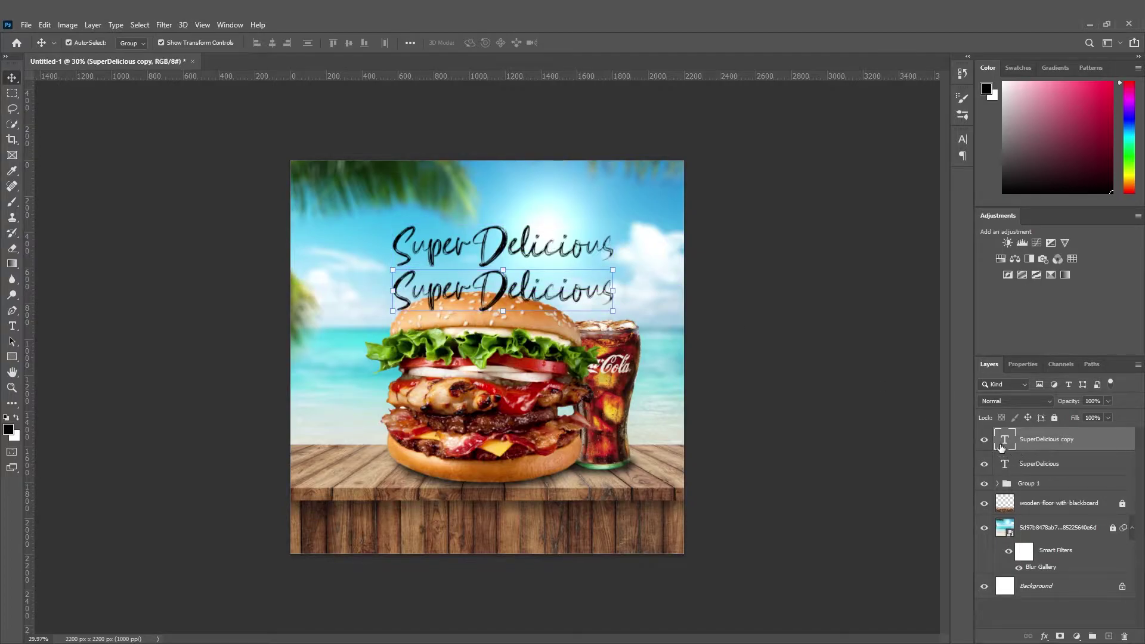
Change the duplicated title text to 'BURGER' and give it a bold distressed font.
double_click(1007, 442)
text(BR)
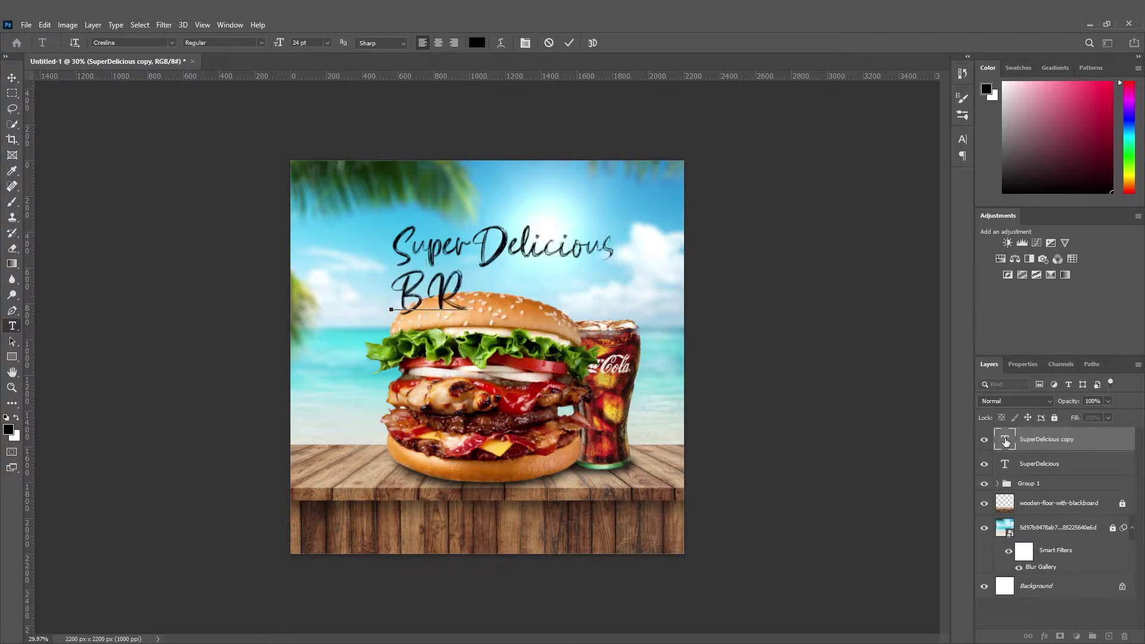
key(BackSpace)
text(URGER)
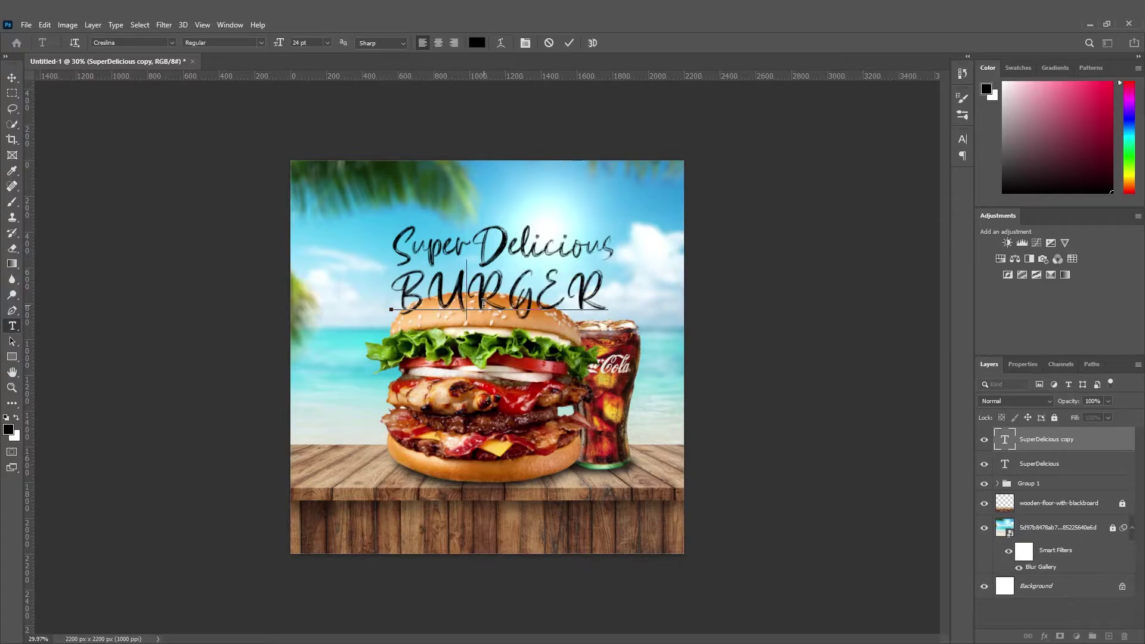
double_click(483, 303)
click(171, 43)
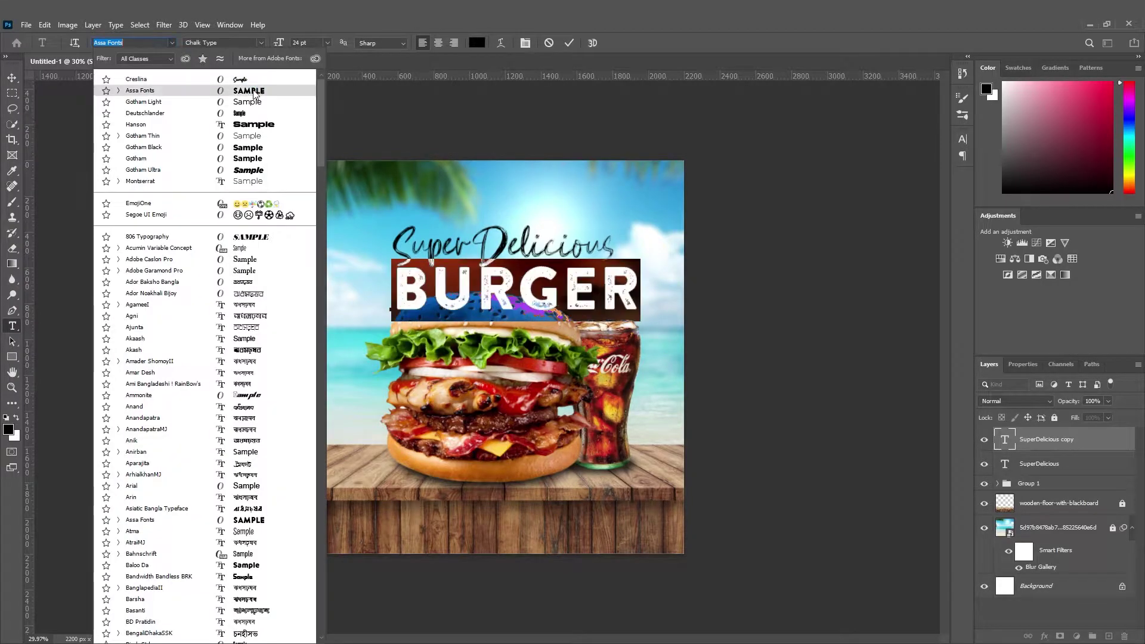
click(209, 75)
click(13, 77)
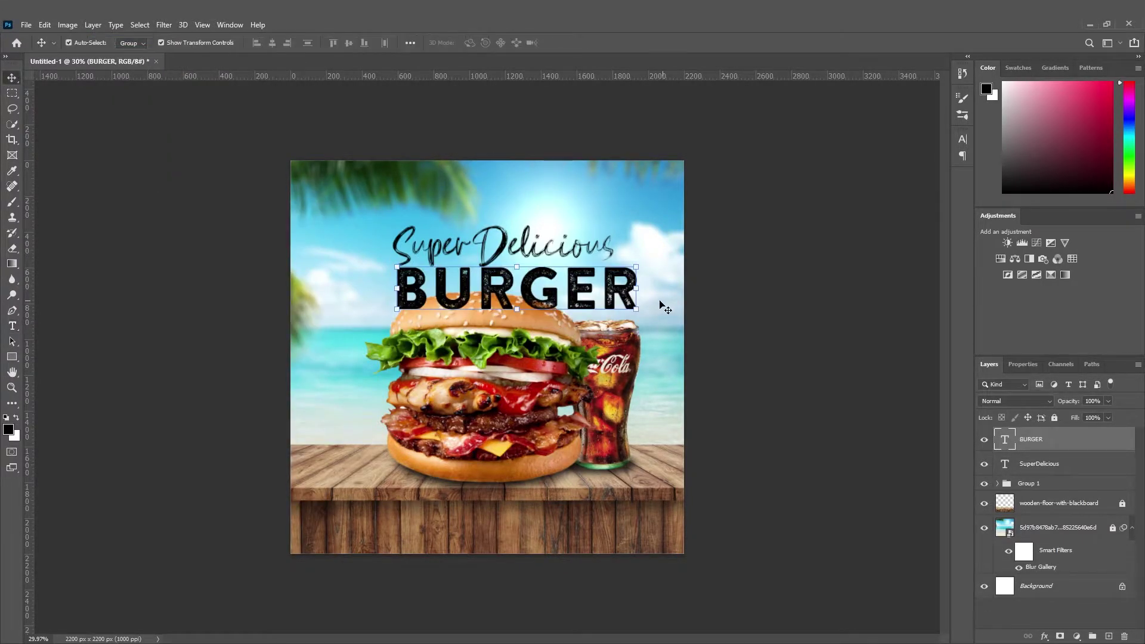
Scale BURGER down and stack it just beneath the Super Delicious script.
drag(639, 288, 543, 277)
key(Return)
scroll(574, 280, up, 3)
click(591, 155)
drag(465, 219, 465, 209)
drag(525, 277, 525, 258)
click(562, 146)
scroll(458, 277, down, 6)
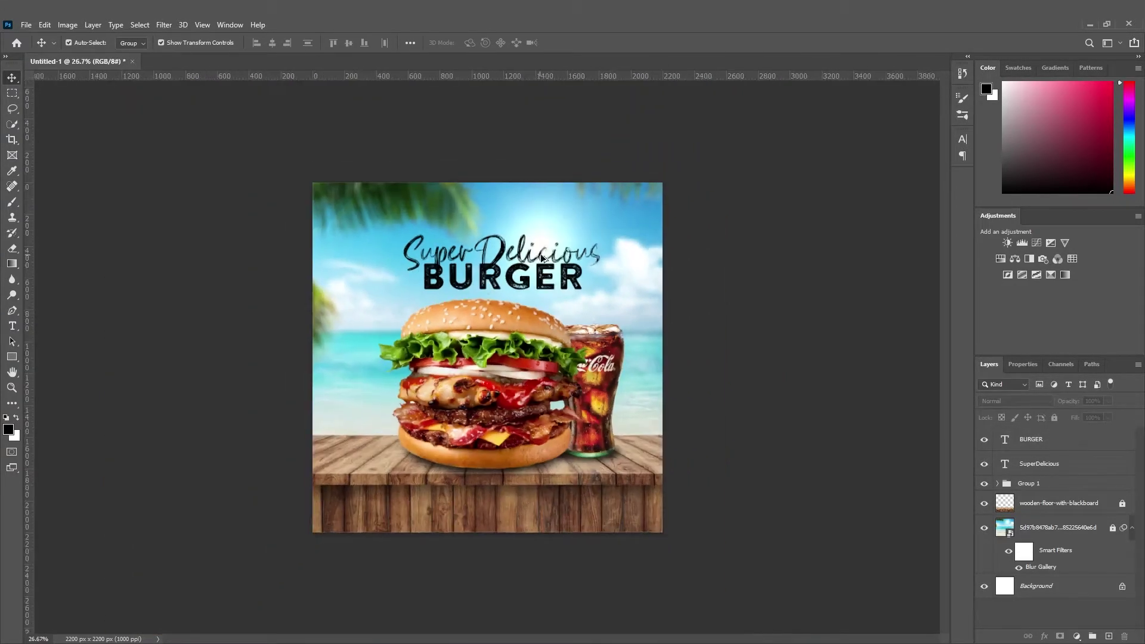
Give the Super Delicious script a dark charcoal grey Color Overlay, then nudge BURGER slightly right and down.
scroll(540, 258, up, 2)
click(619, 237)
click(1044, 635)
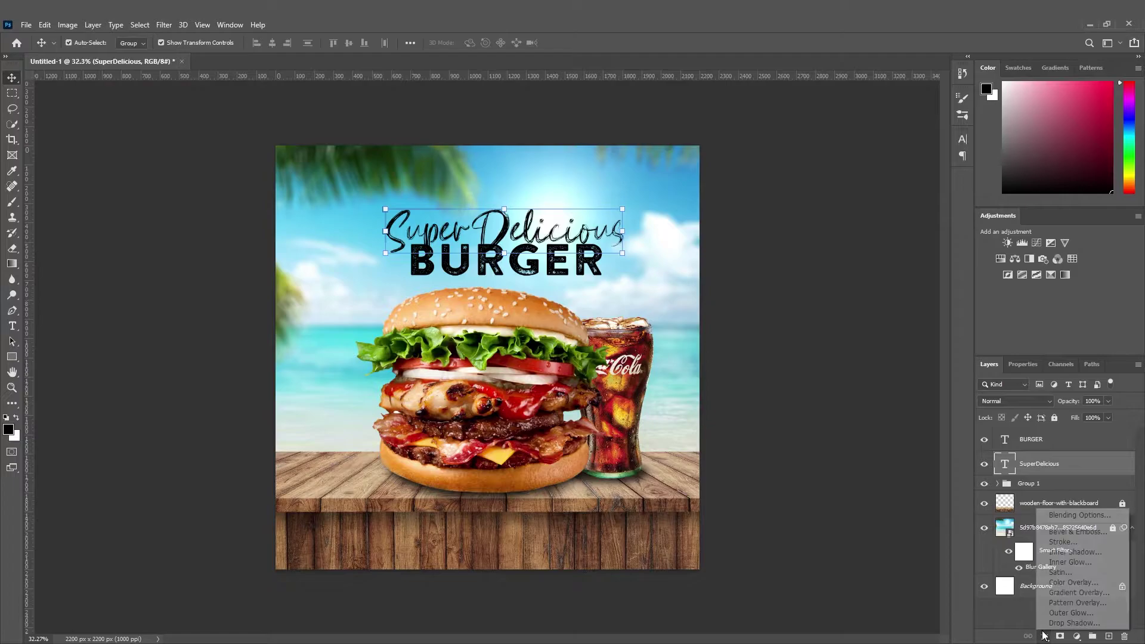
click(1076, 583)
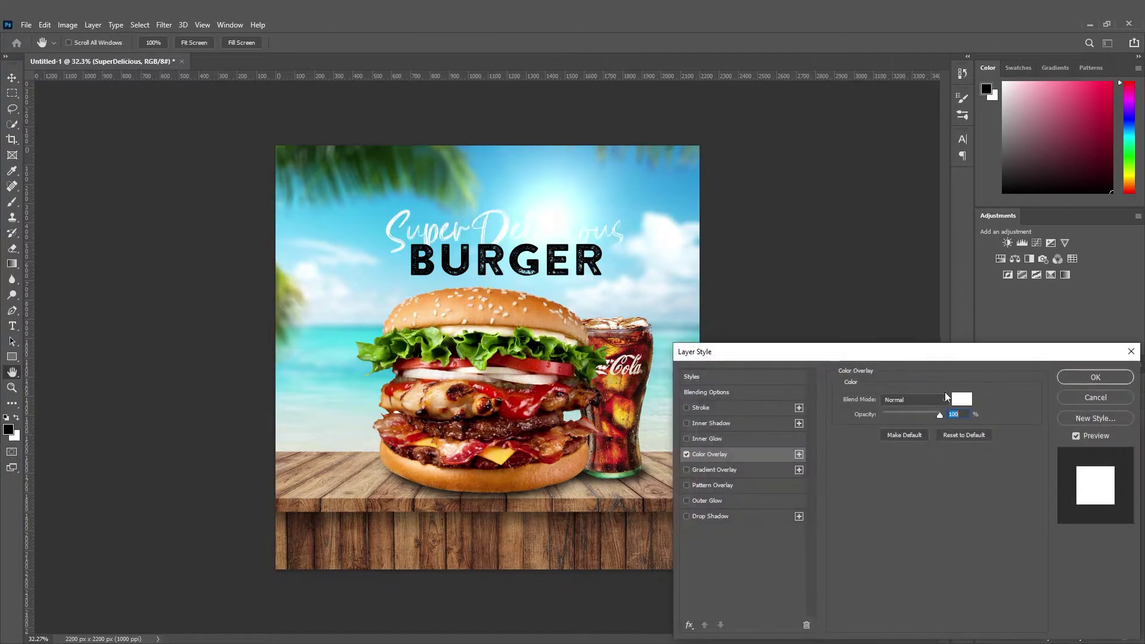
click(962, 398)
text(ff9000)
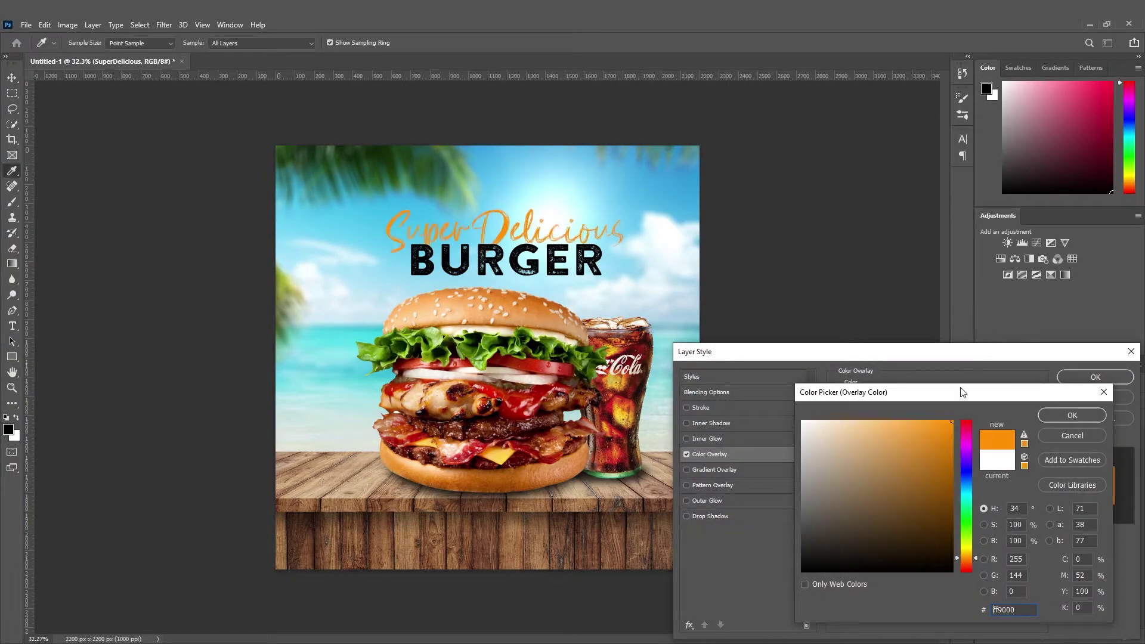
click(817, 542)
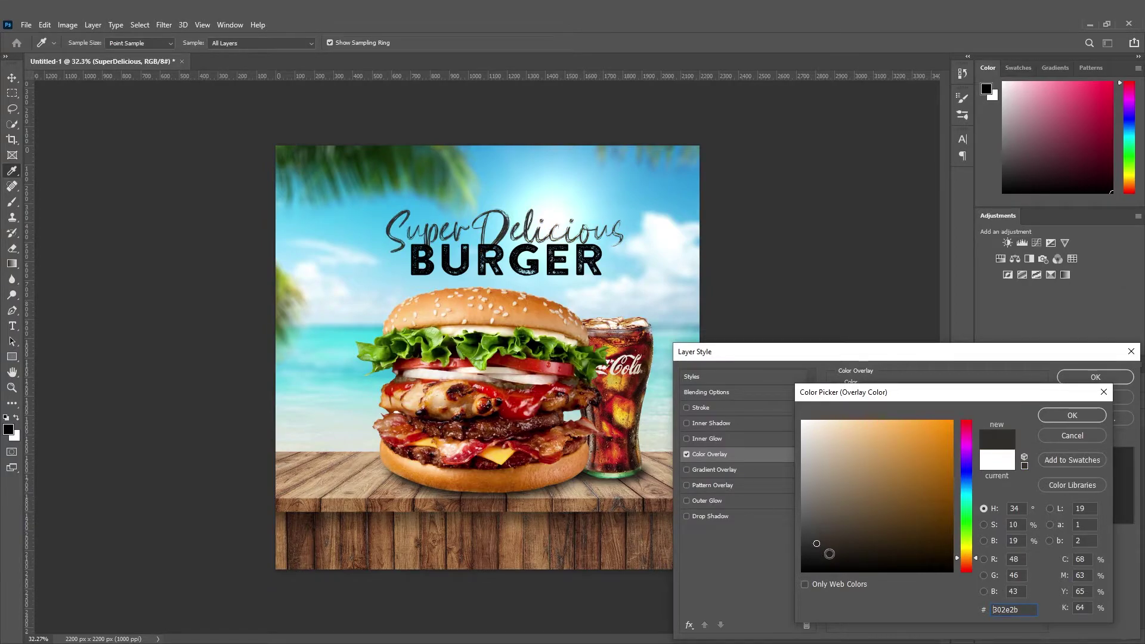
click(813, 551)
key(Return)
key(Return)
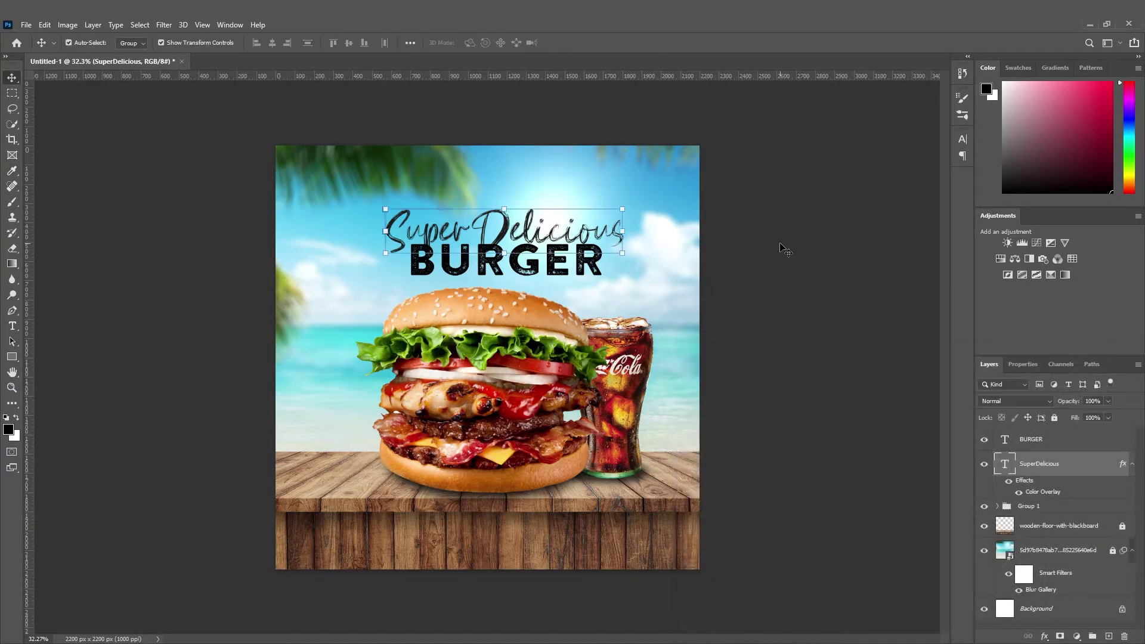
click(780, 244)
drag(590, 258, 595, 263)
click(706, 252)
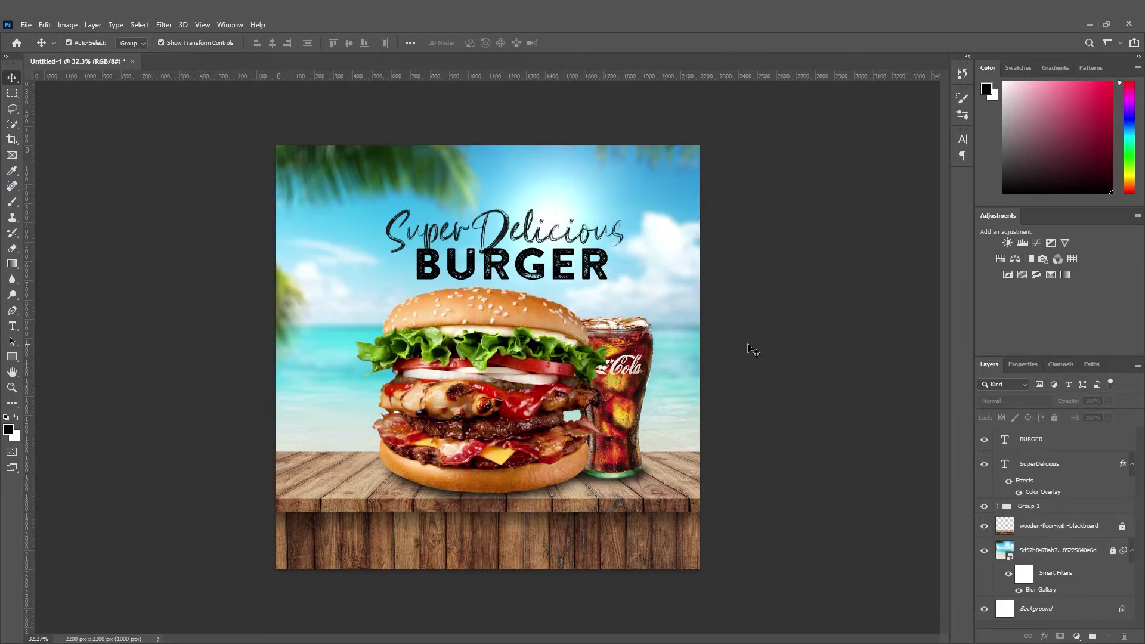
Add a lowered-opacity Color Overlay to the beach photo layer.
click(1112, 551)
click(1044, 637)
click(1070, 584)
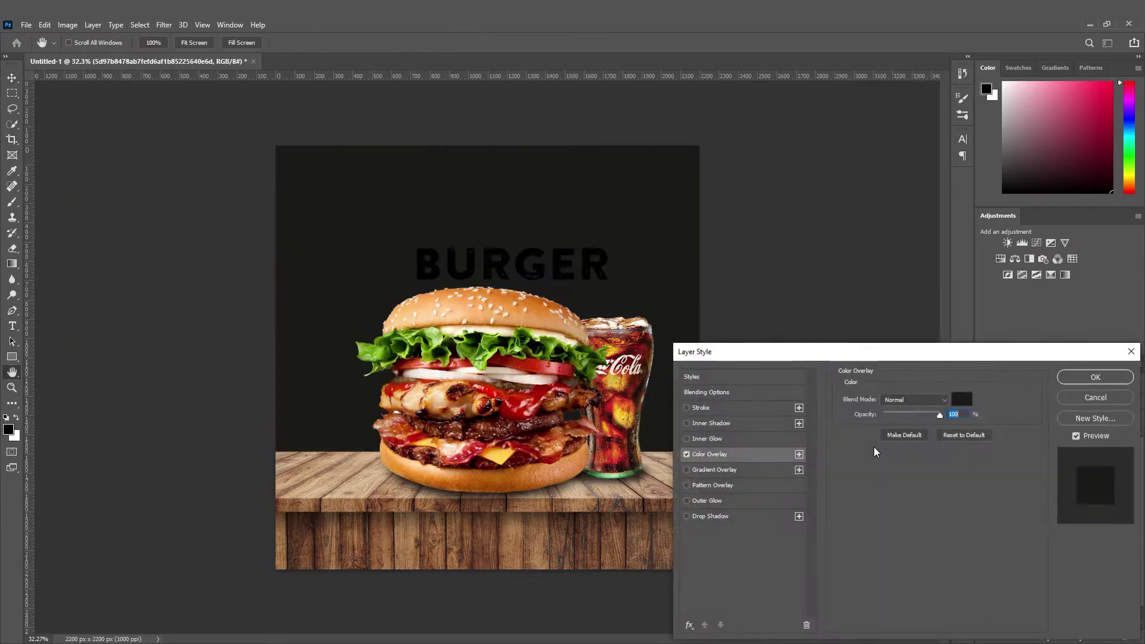
mouse_move(906, 416)
mouse_down()
mouse_move(887, 416)
mouse_move(911, 414)
mouse_up()
click(961, 398)
key(Escape)
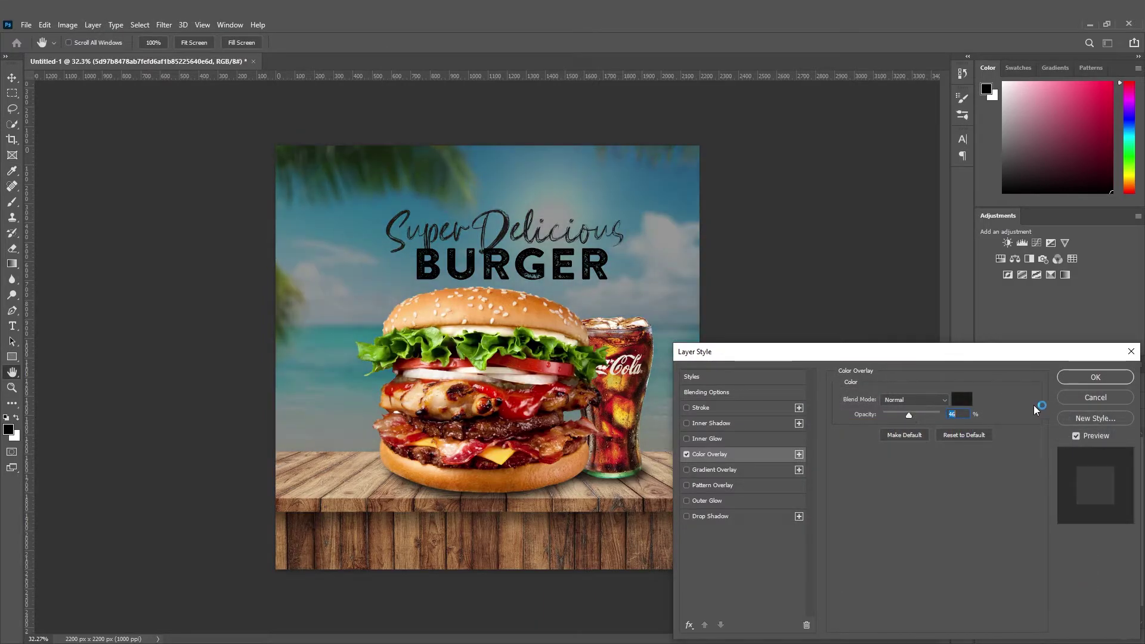
click(1095, 377)
click(802, 270)
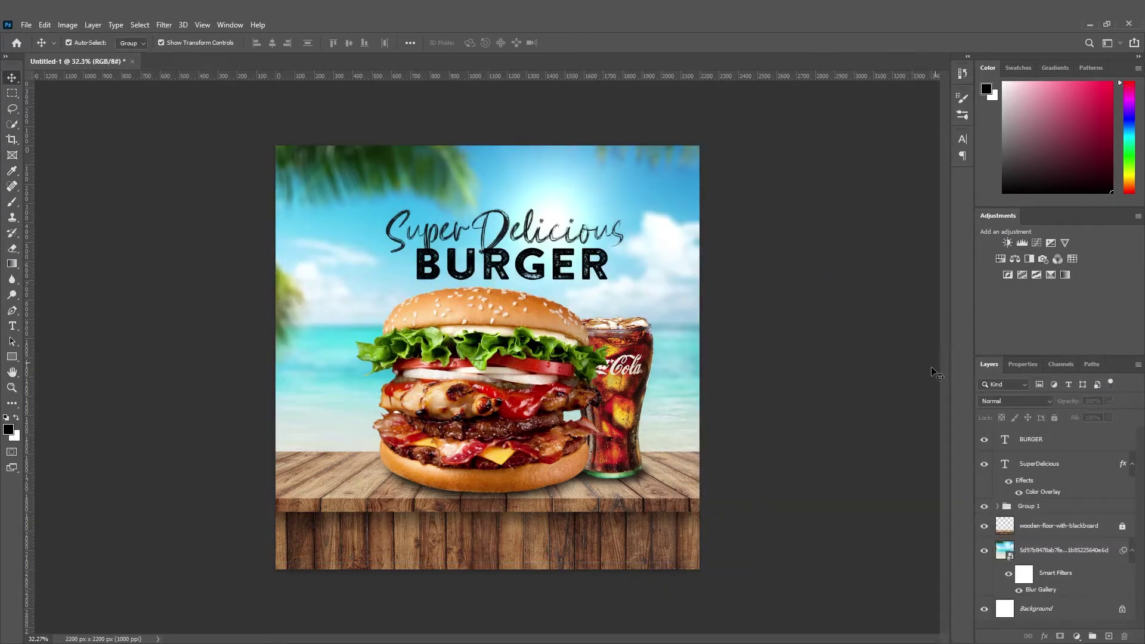
click(680, 256)
Lock the beach photo layer and tint the title group dark grey with a Color Overlay.
click(1054, 418)
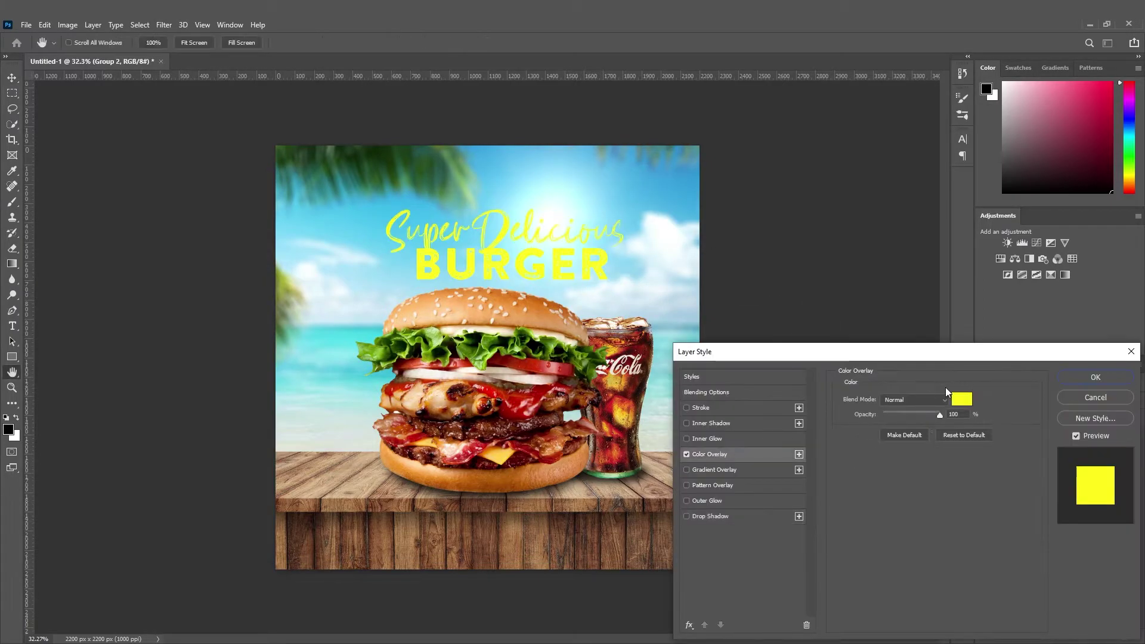
click(960, 400)
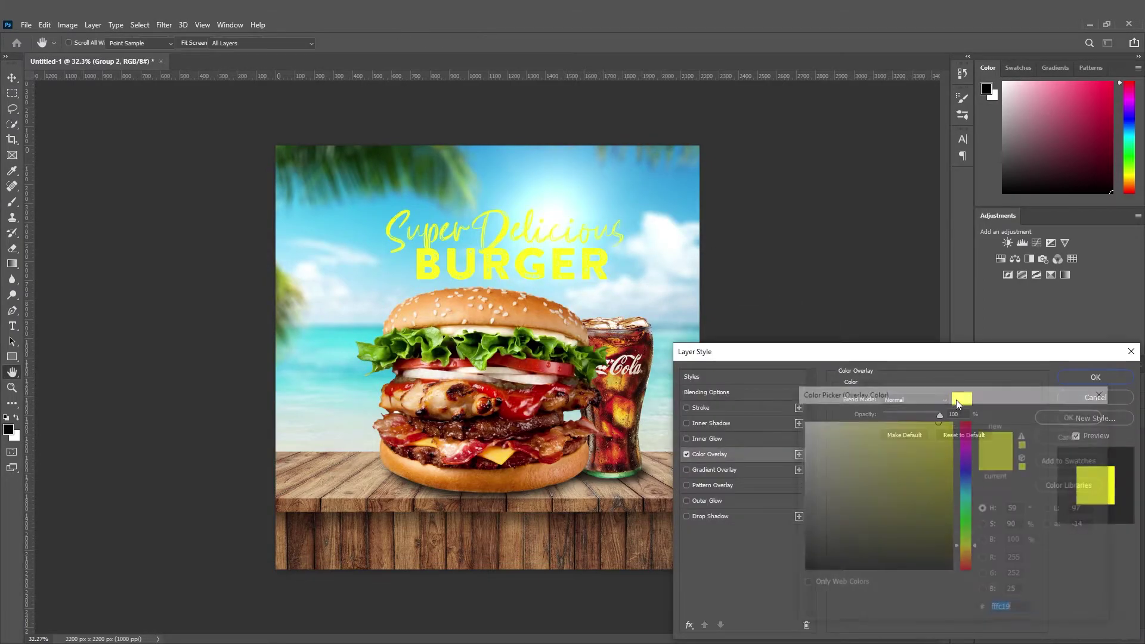
click(822, 543)
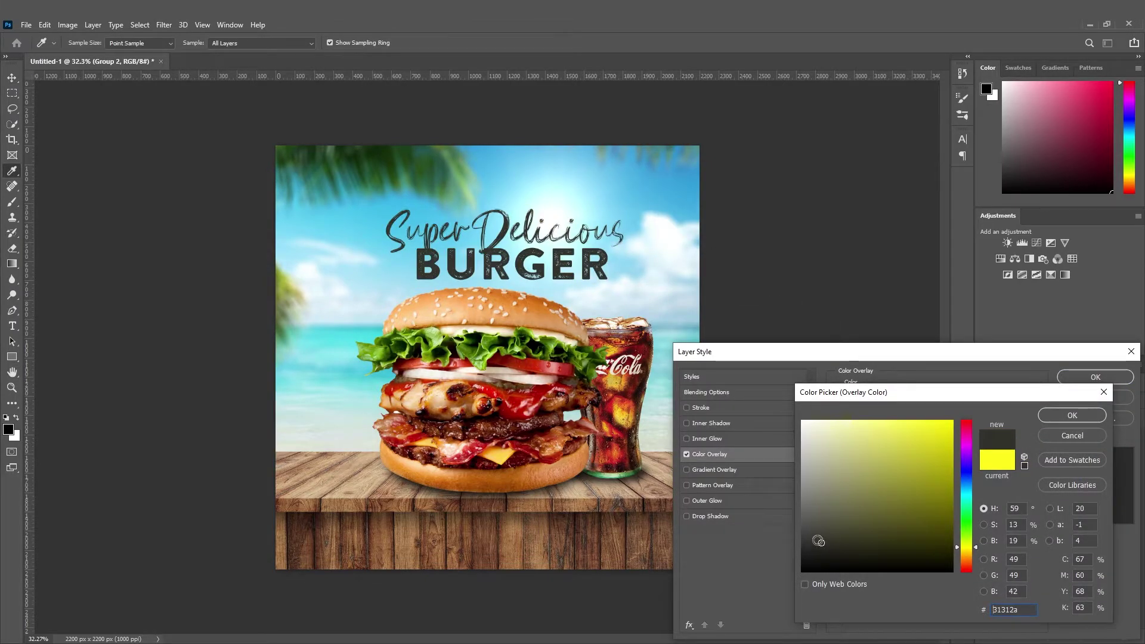
key(Return)
key(Return)
Tilt the title group slightly and move it up above the burger.
drag(731, 252, 709, 238)
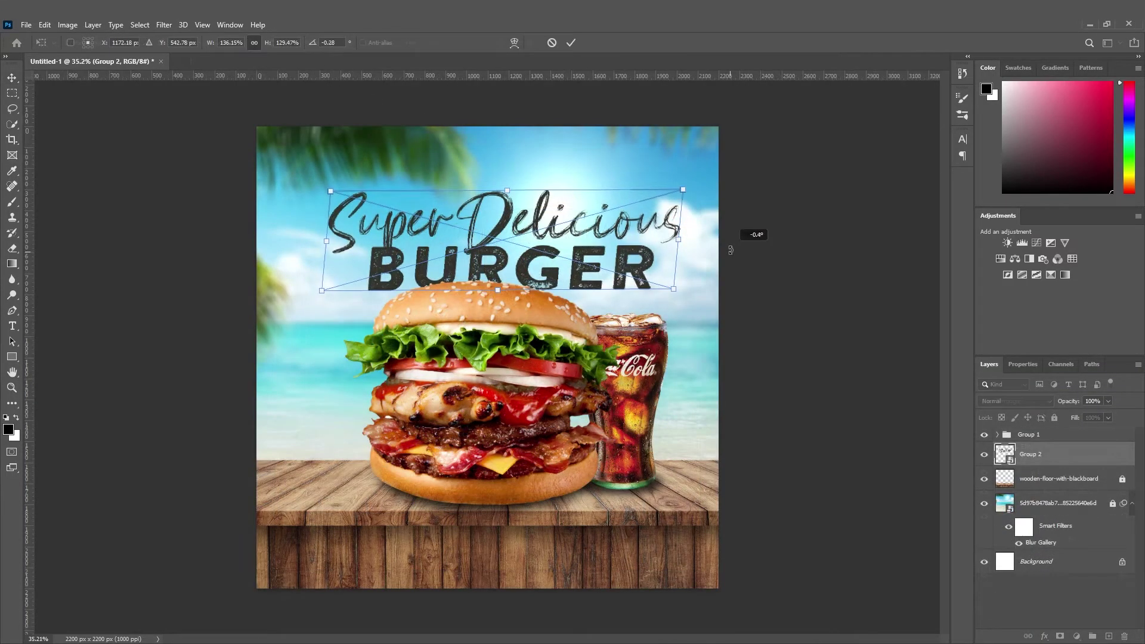
click(12, 78)
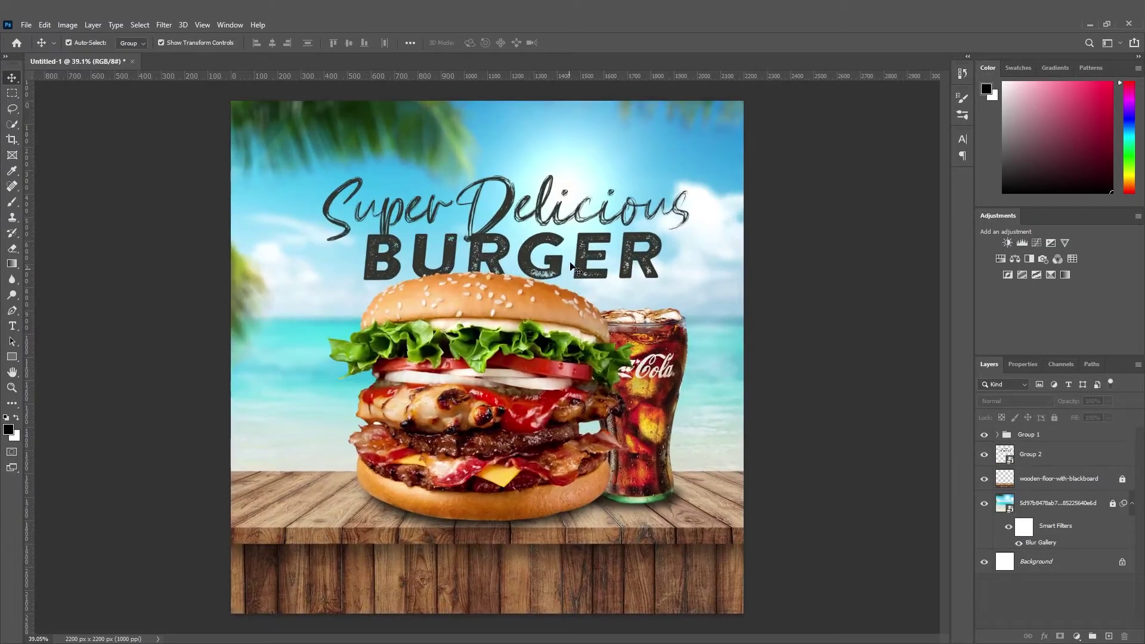
click(576, 260)
drag(553, 261, 558, 246)
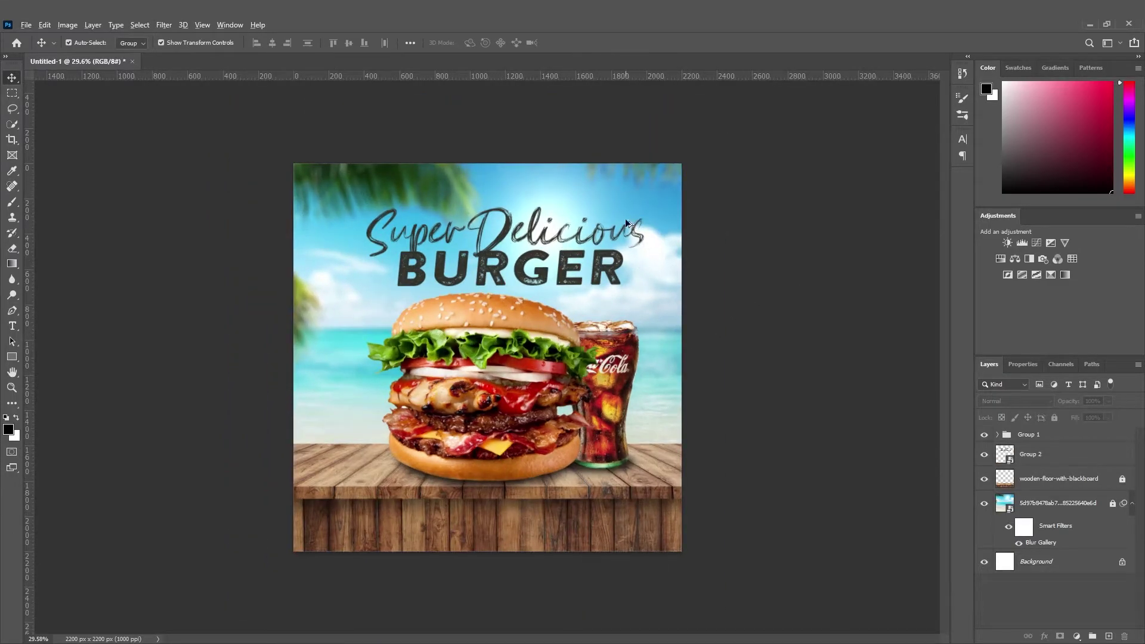
click(626, 232)
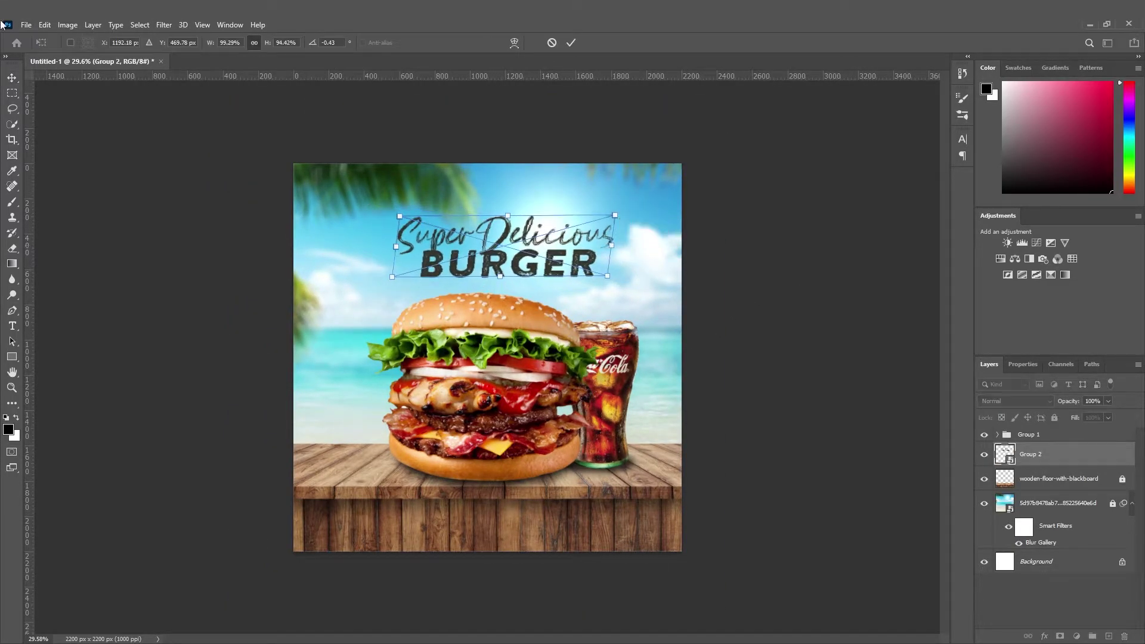
key(Return)
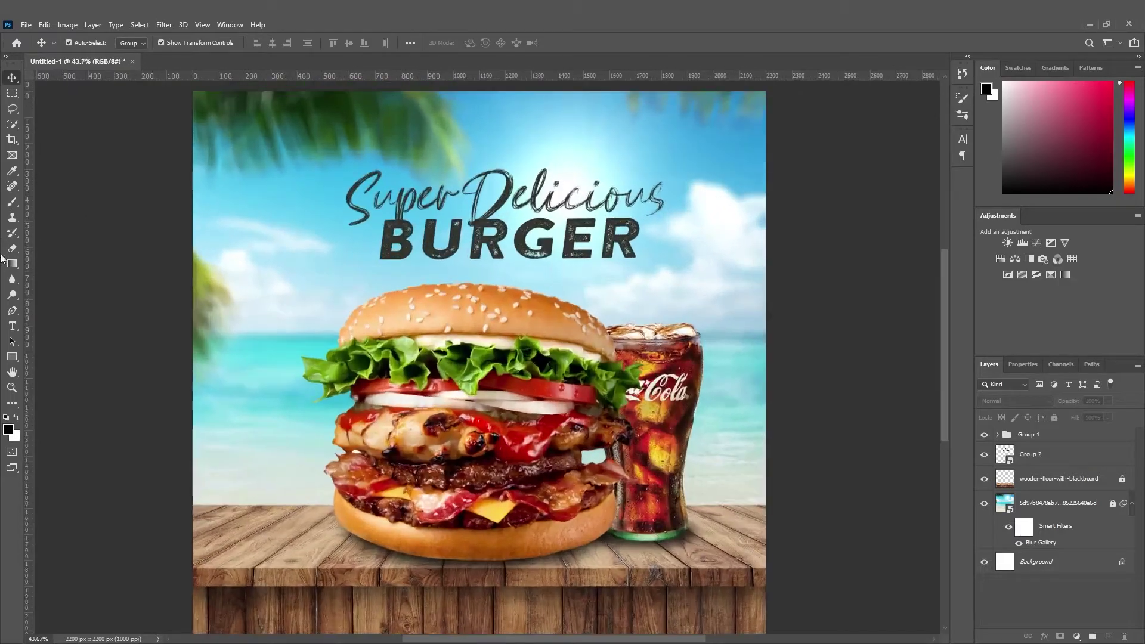
click(12, 326)
Add 'Example.com' text in Gotham Light and scale it down.
click(291, 251)
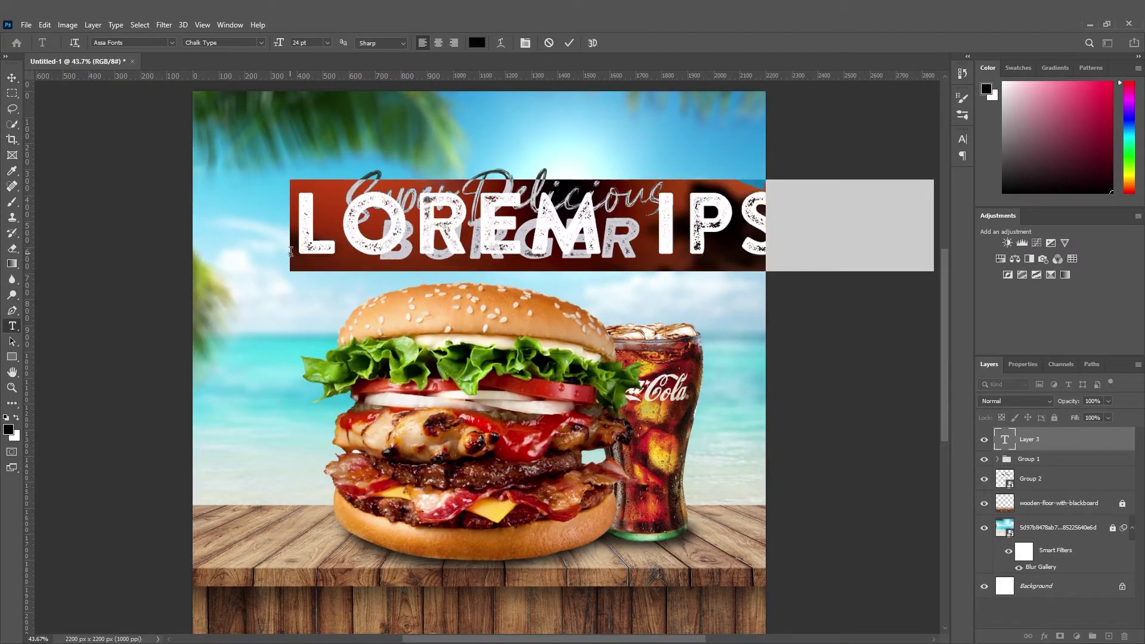
click(136, 43)
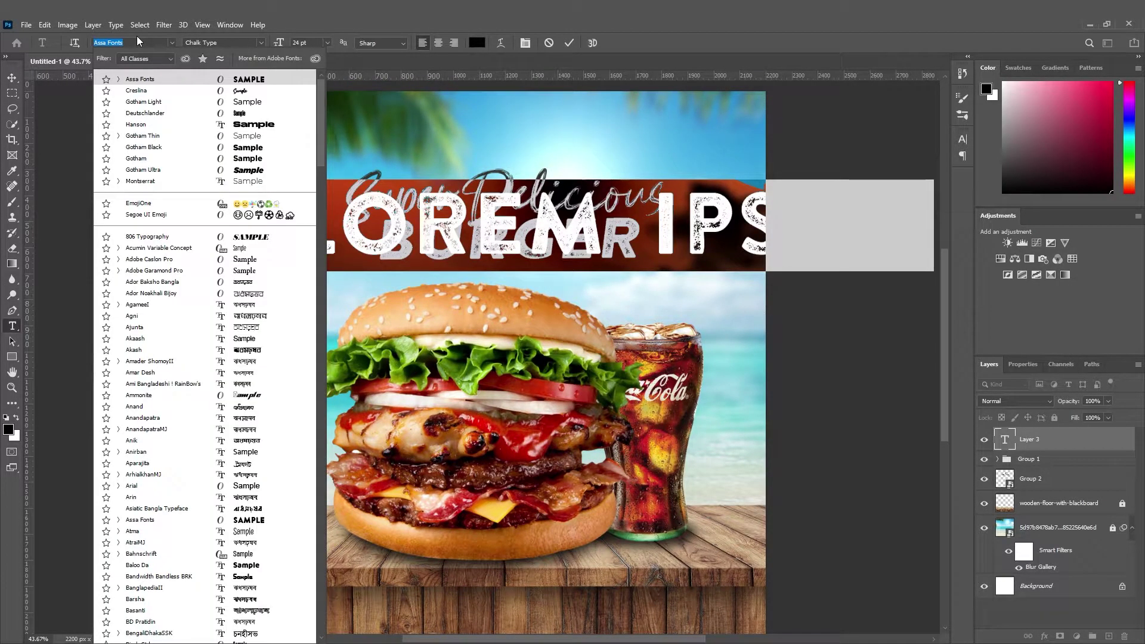
click(263, 102)
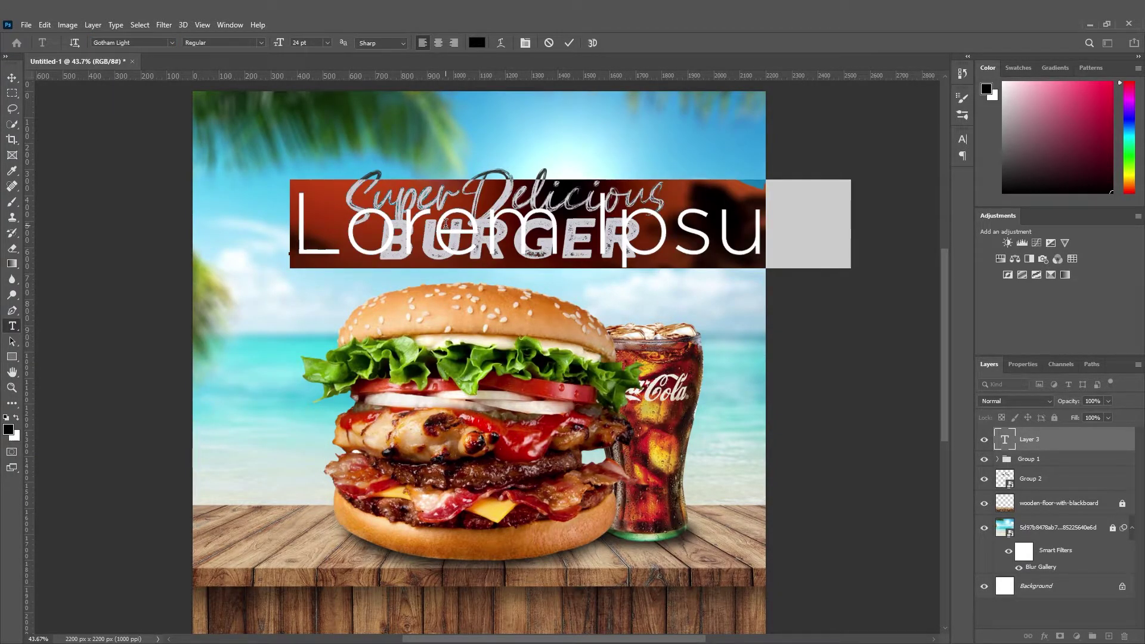
text(Ex)
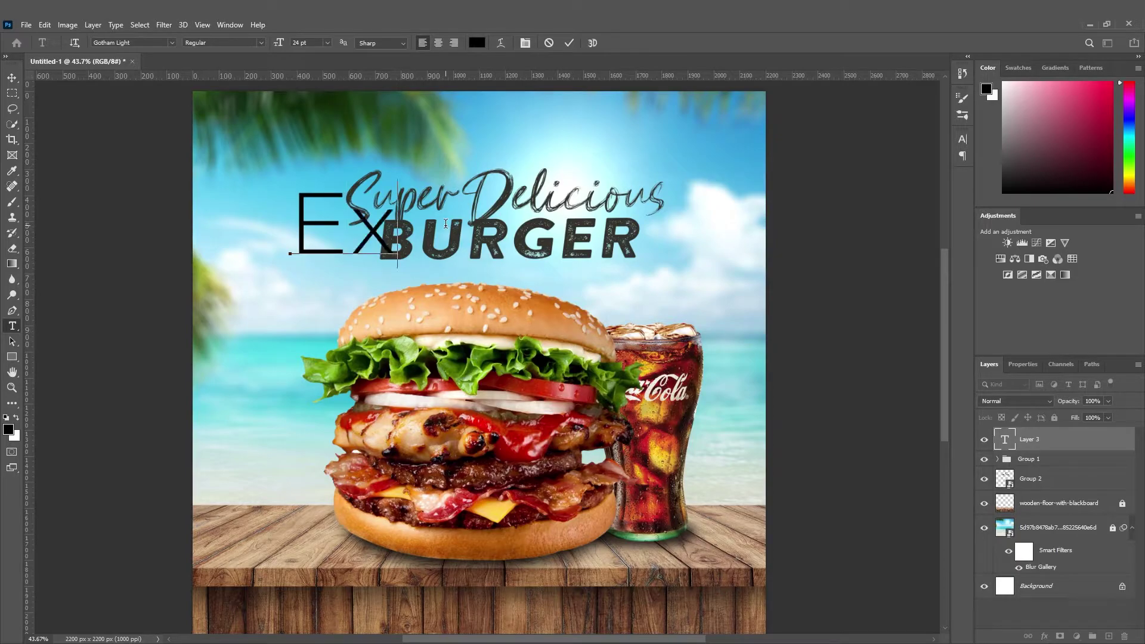
text(ample.)
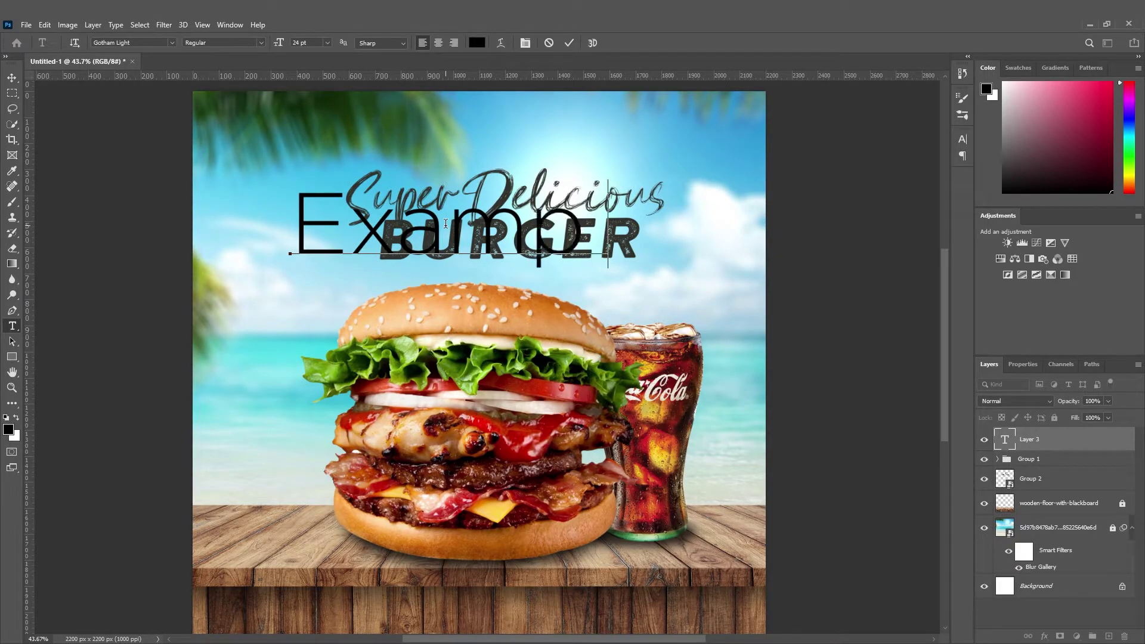
text(com)
click(12, 77)
key(ctrl+t)
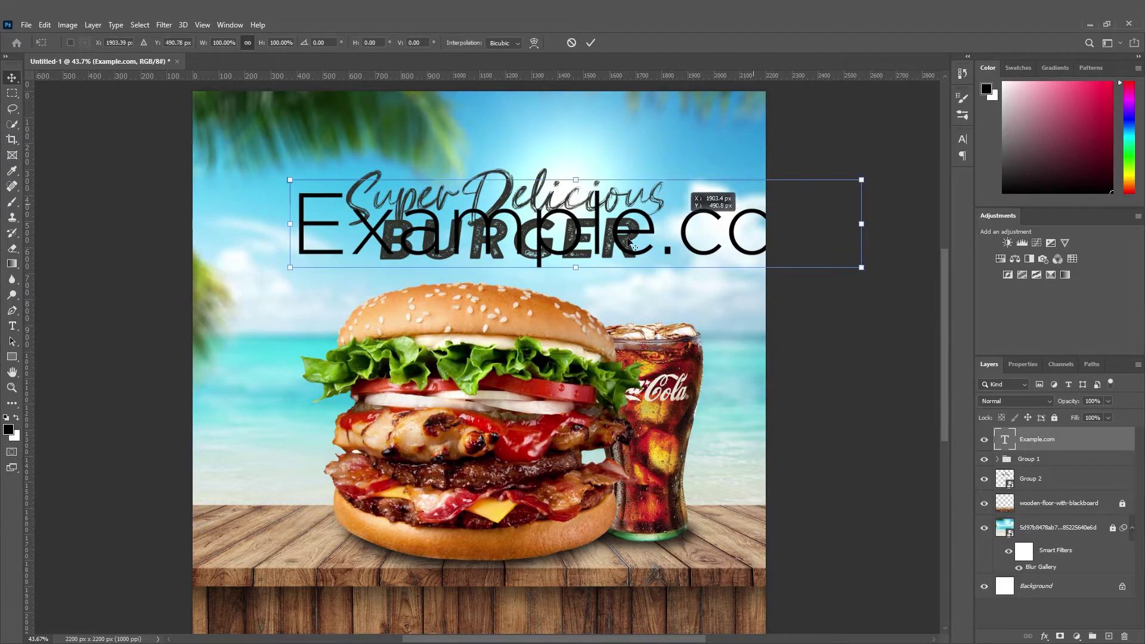
drag(861, 224, 522, 277)
click(11, 77)
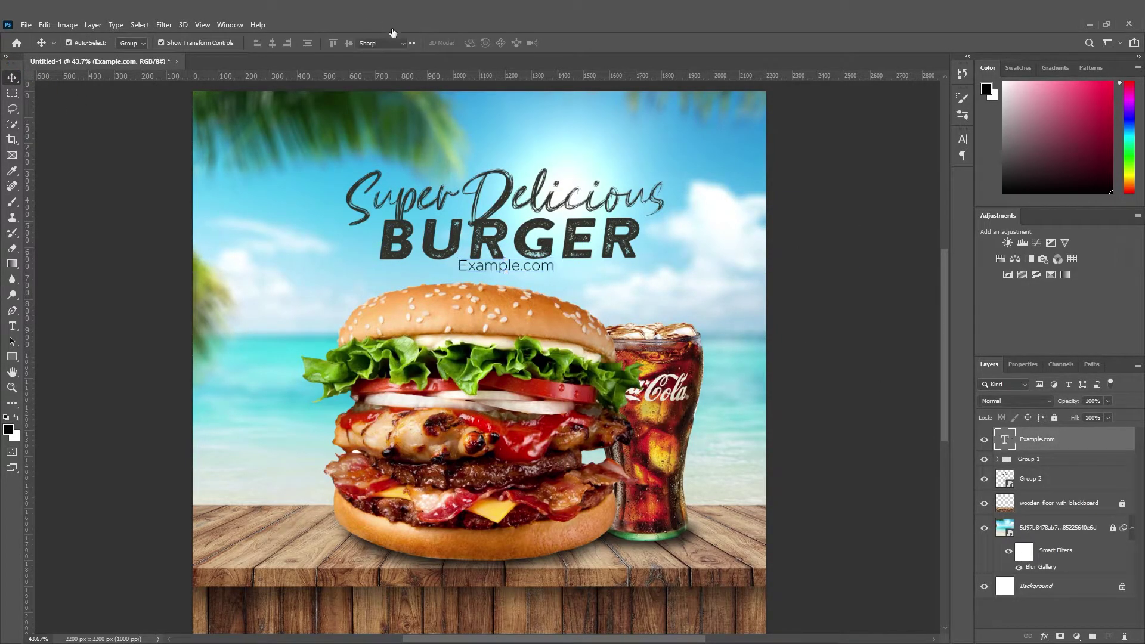
Widen the Example.com letter spacing and shrink it to sit centred beneath BURGER.
key(Return)
click(520, 44)
drag(899, 186, 939, 179)
click(928, 134)
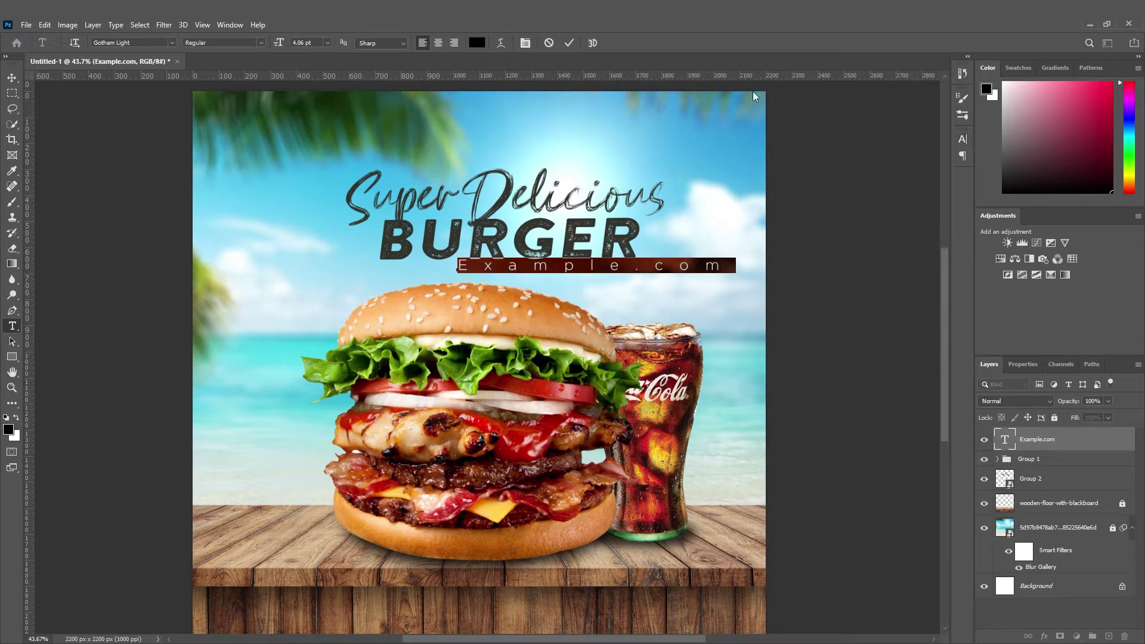
click(12, 78)
key(ctrl+t)
drag(737, 256, 563, 266)
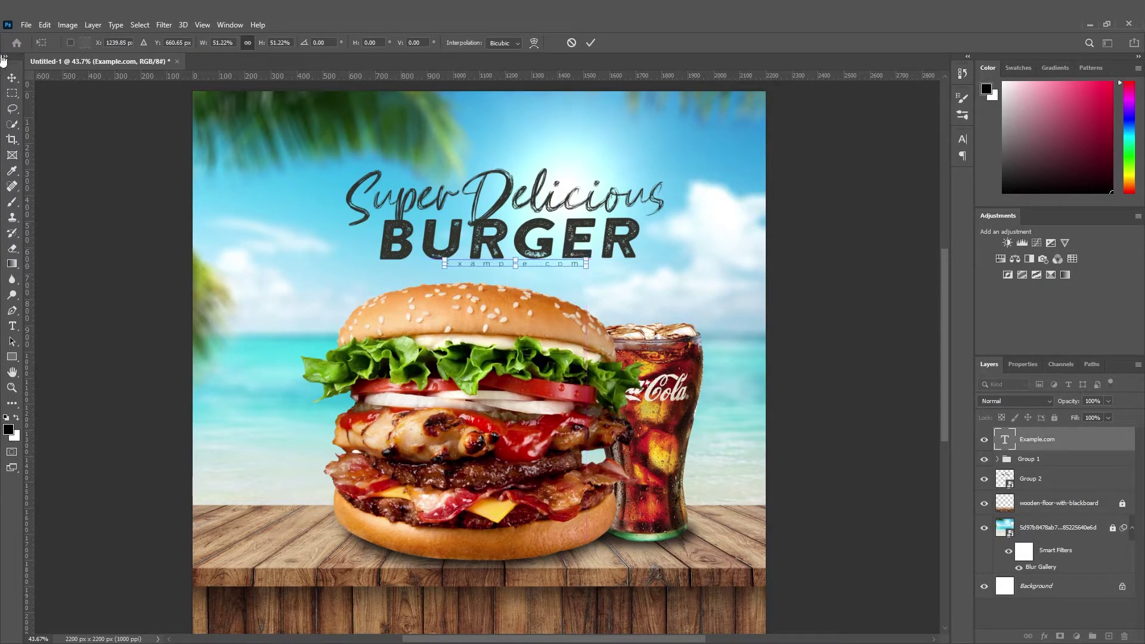
key(Return)
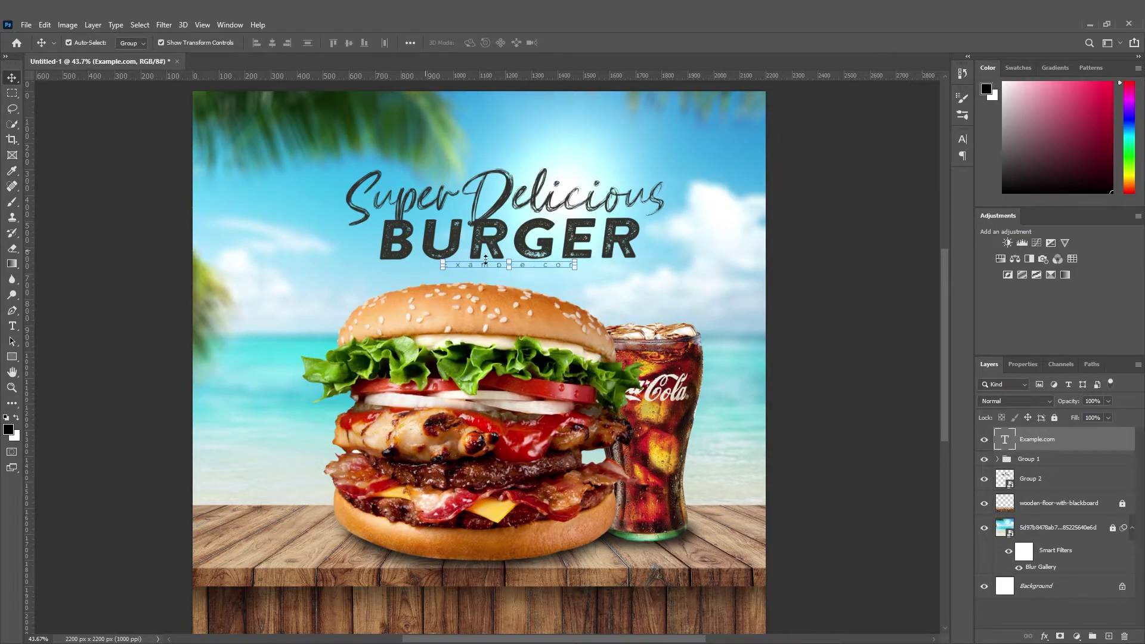
click(792, 281)
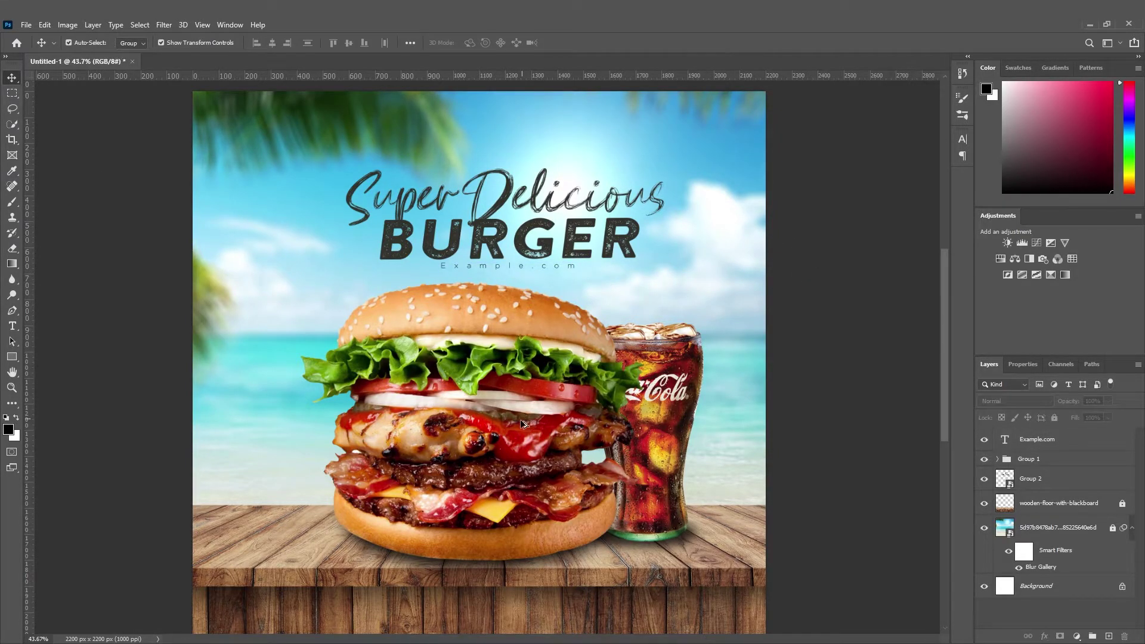
scroll(520, 420, down, 8)
scroll(520, 420, up, 4)
Start a new text layer with tracking 0 in the Gotham Black font.
scroll(524, 501, down, 1)
scroll(523, 501, up, 1)
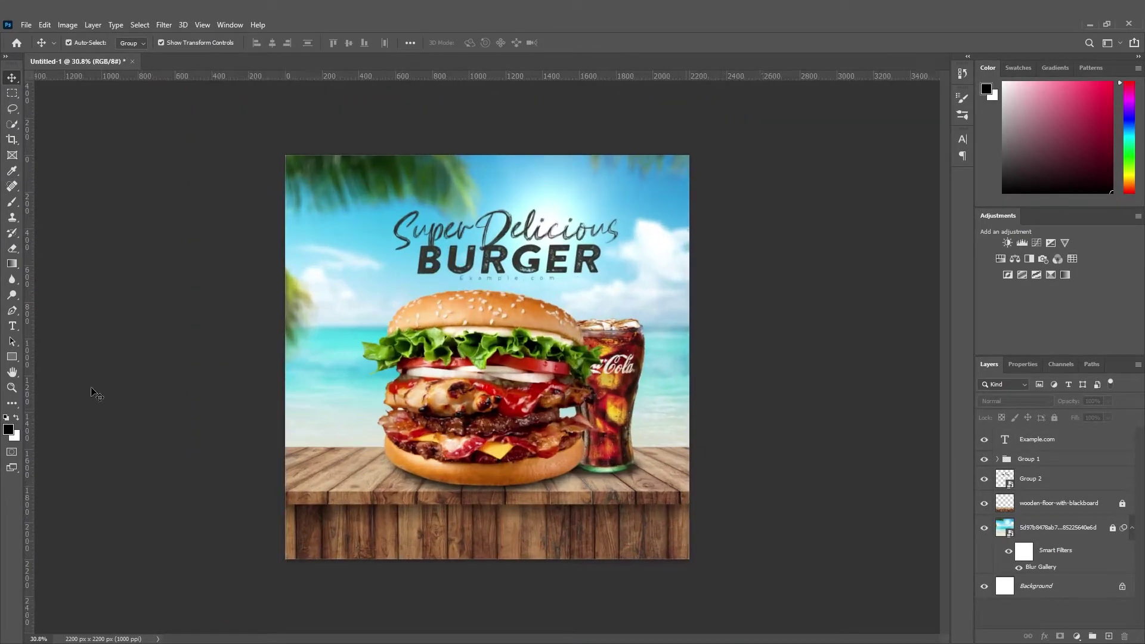
click(13, 328)
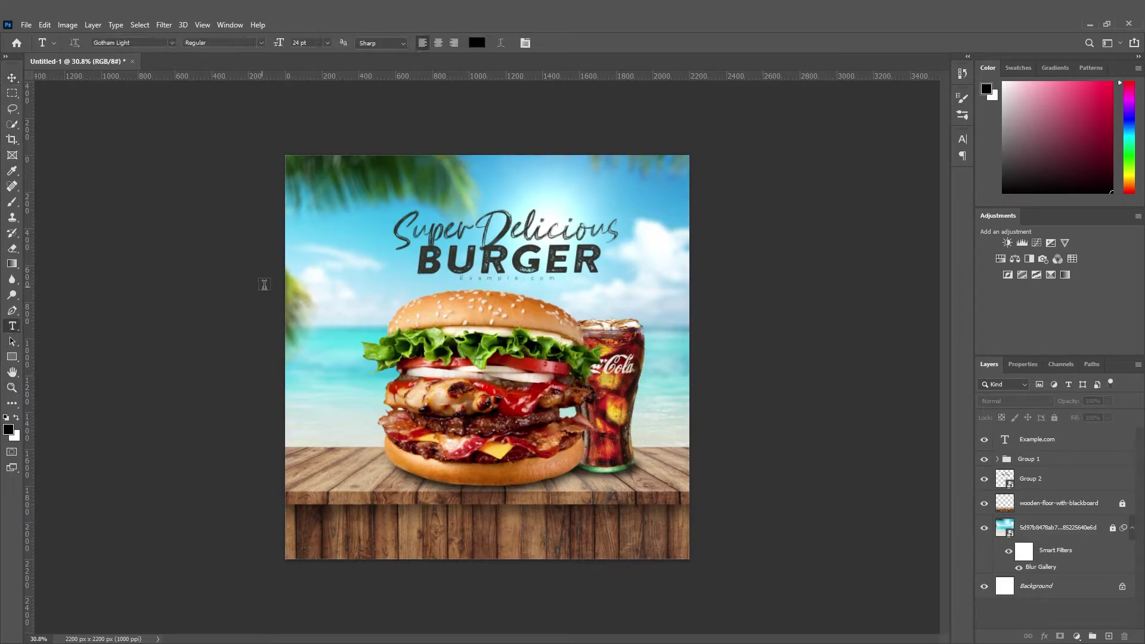
click(316, 269)
click(526, 43)
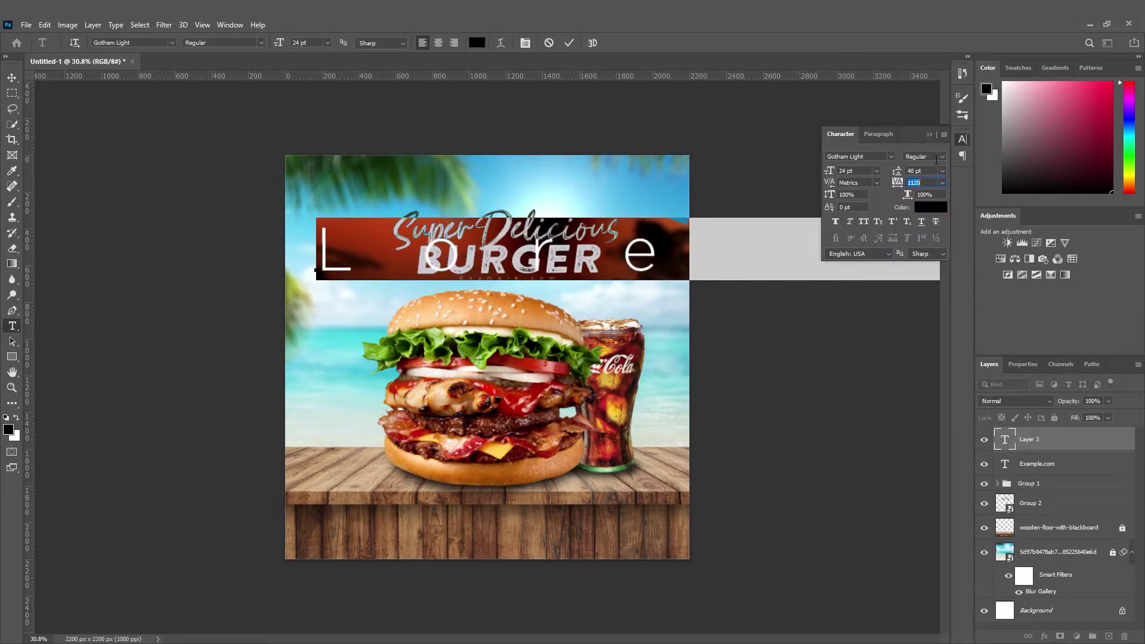
text(0)
click(932, 135)
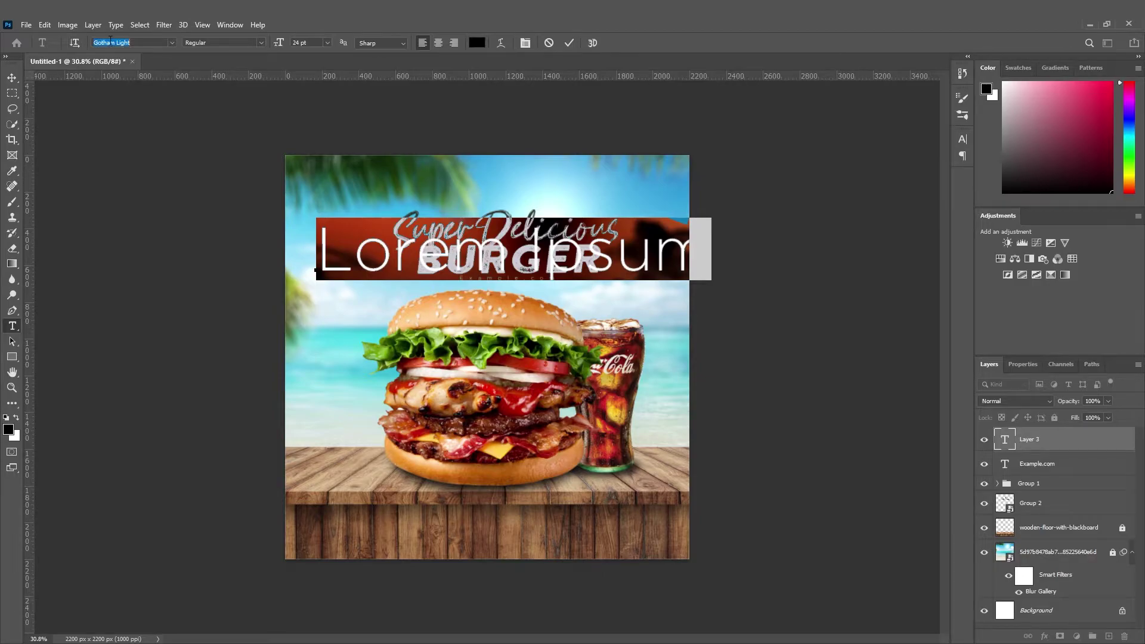
text(Gotham)
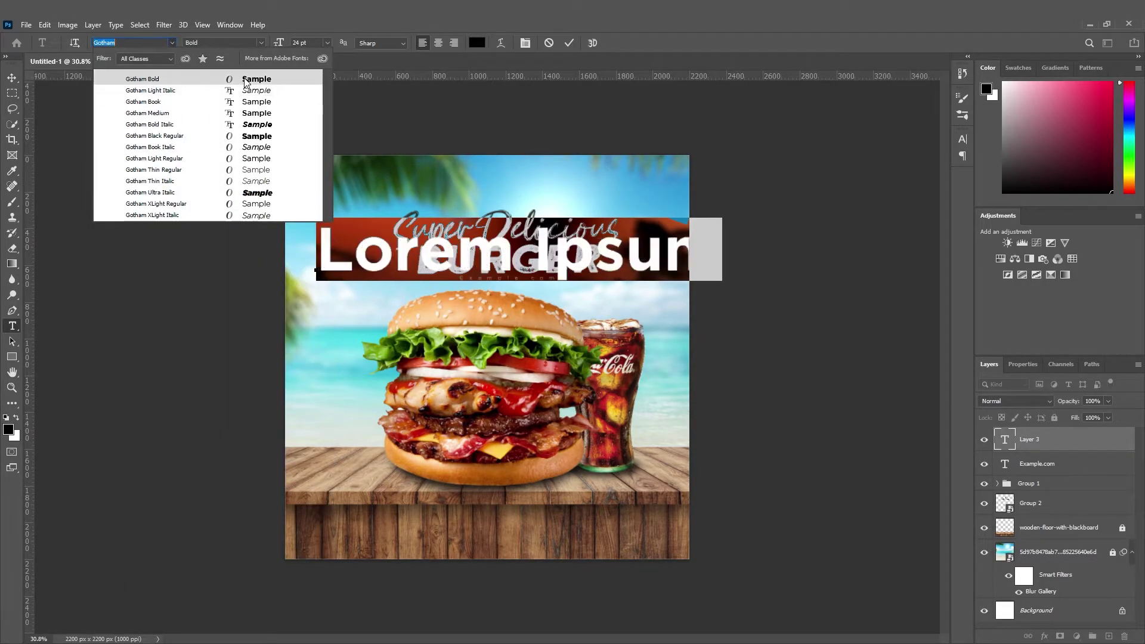
click(263, 137)
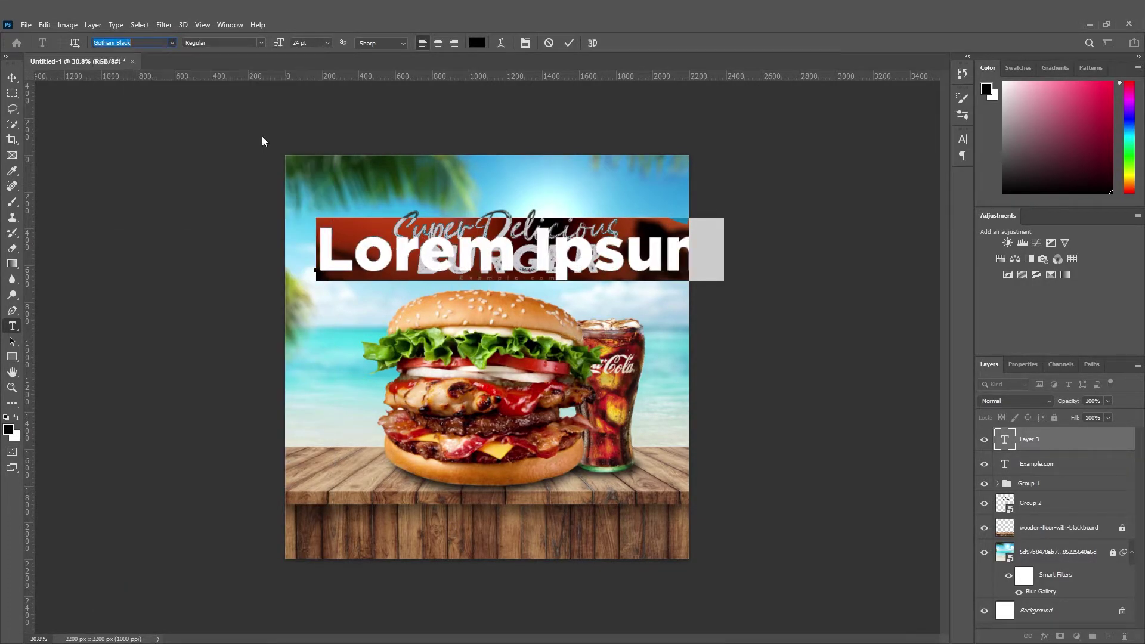
Type 'ODER NOW' in capitals and commit the text.
text(oder)
key(BackSpace)
key(BackSpace)
key(BackSpace)
key(BackSpace)
text(ODERNOW)
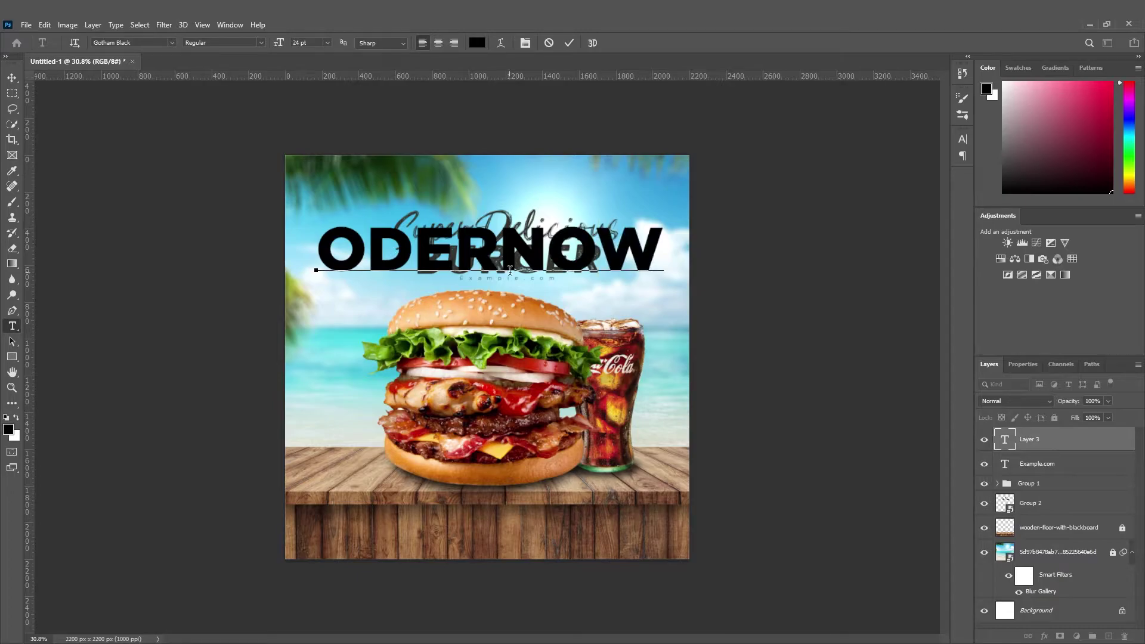
click(12, 77)
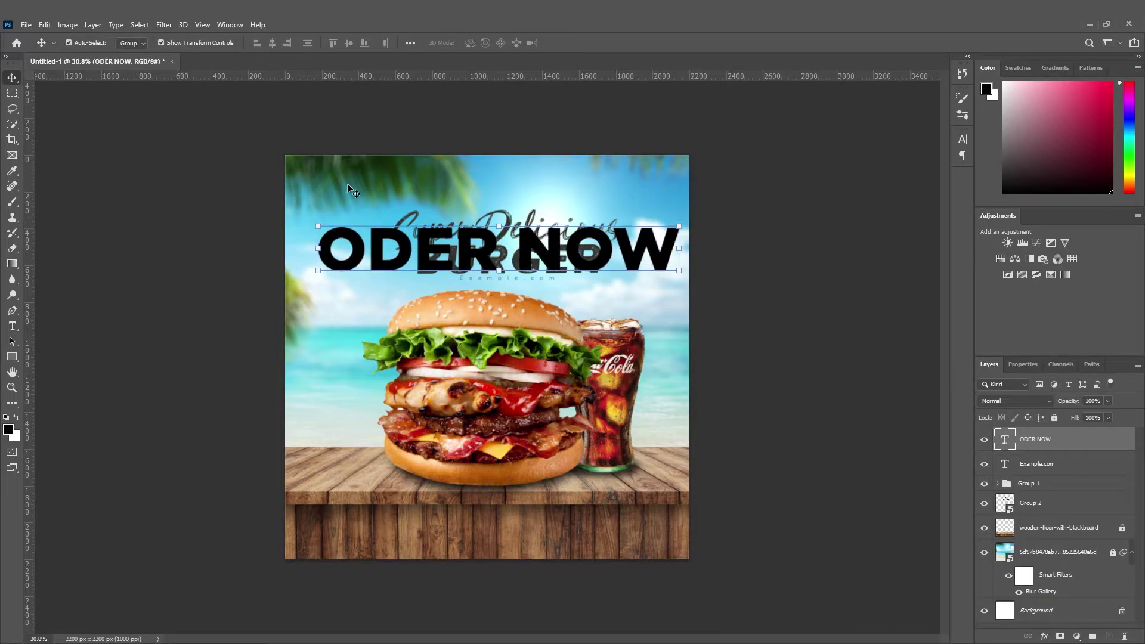
Move ODER NOW onto the wooden floor and place a white rectangle behind it.
drag(469, 245, 461, 517)
click(12, 356)
drag(301, 502, 672, 553)
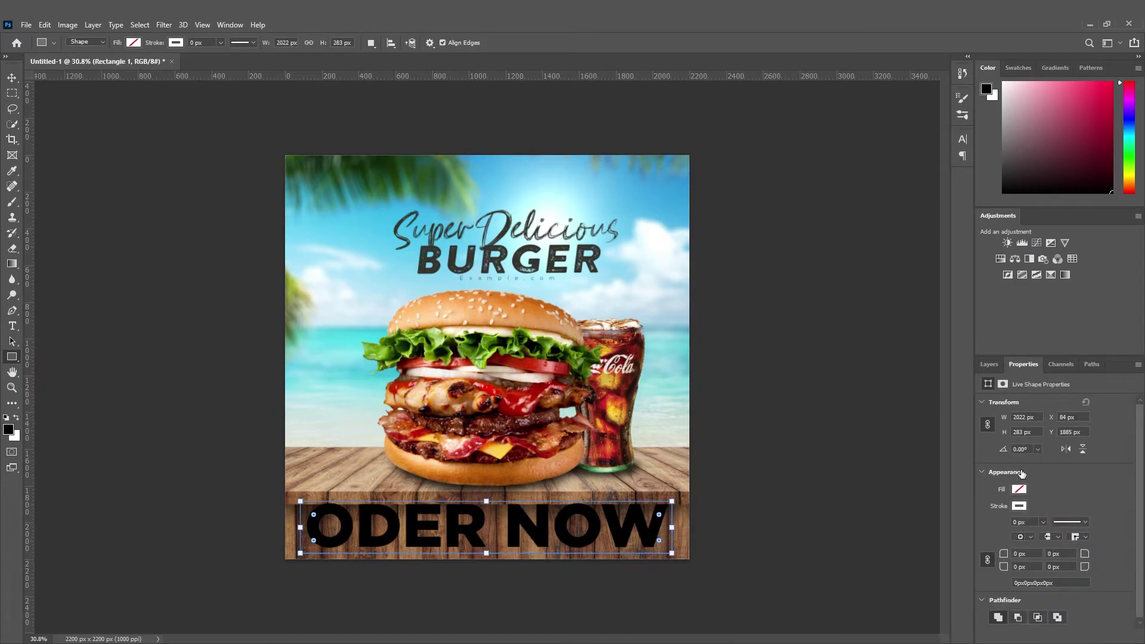
click(1020, 493)
click(980, 504)
click(989, 374)
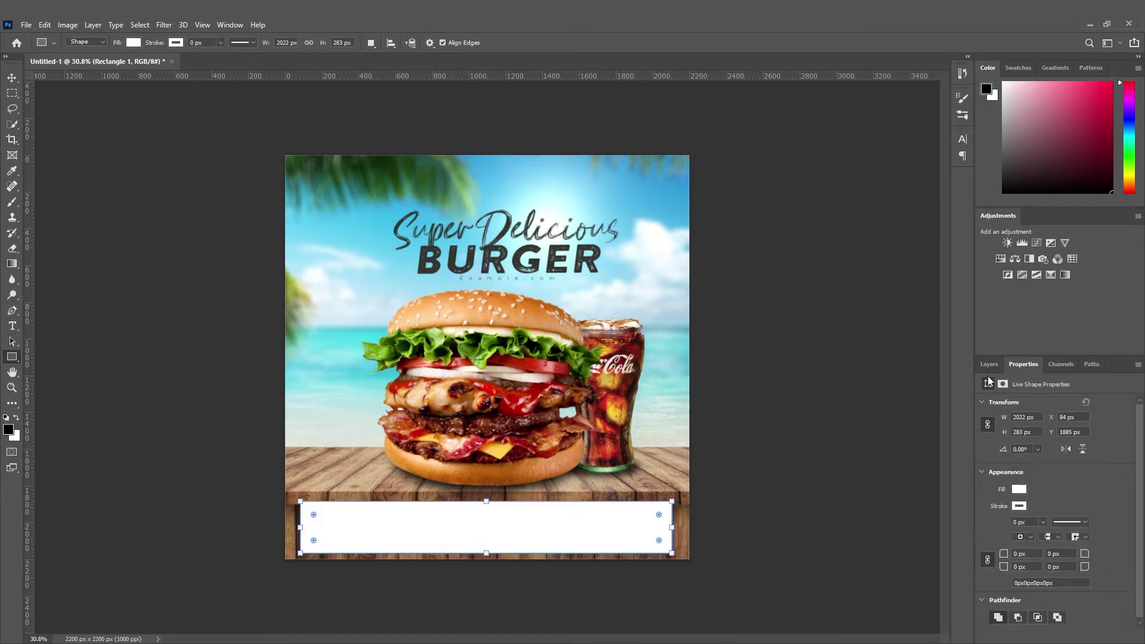
click(990, 365)
drag(1044, 438, 1065, 471)
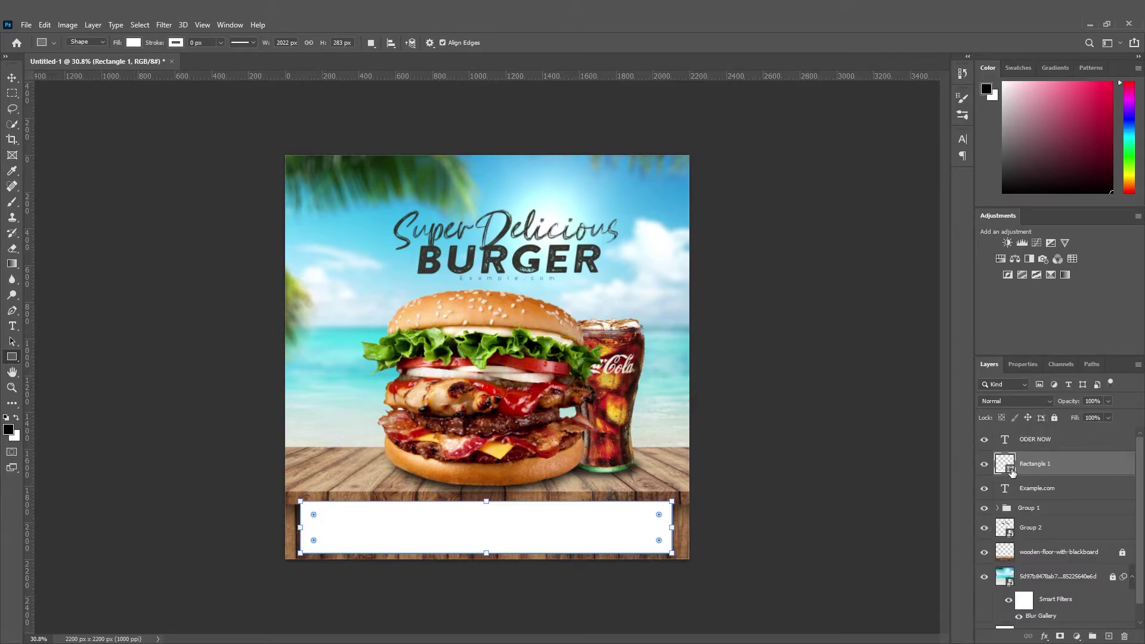
Make the ODER NOW text dark grey (#141212) and round the rectangle into a pill.
double_click(1005, 439)
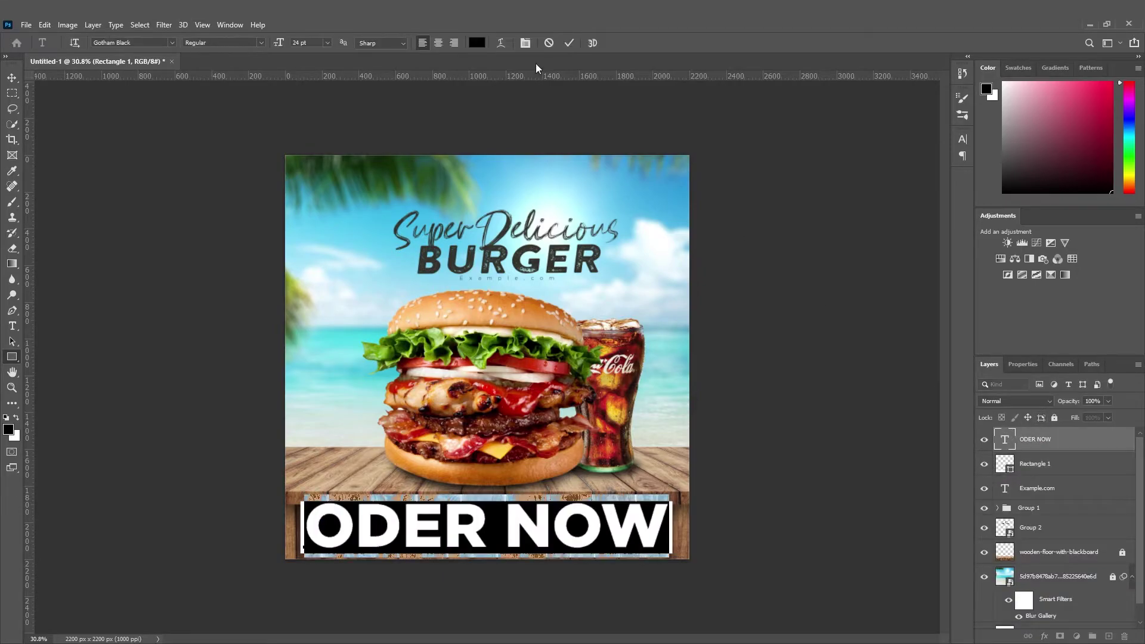
click(476, 43)
click(815, 560)
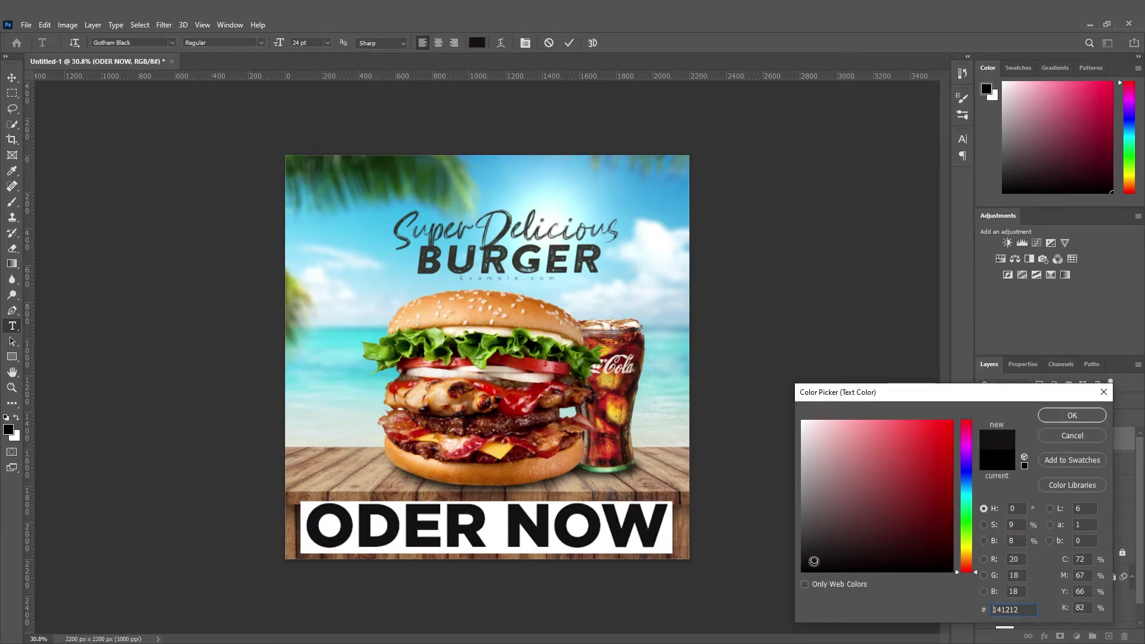
key(Return)
click(12, 78)
click(1013, 466)
drag(661, 539, 681, 494)
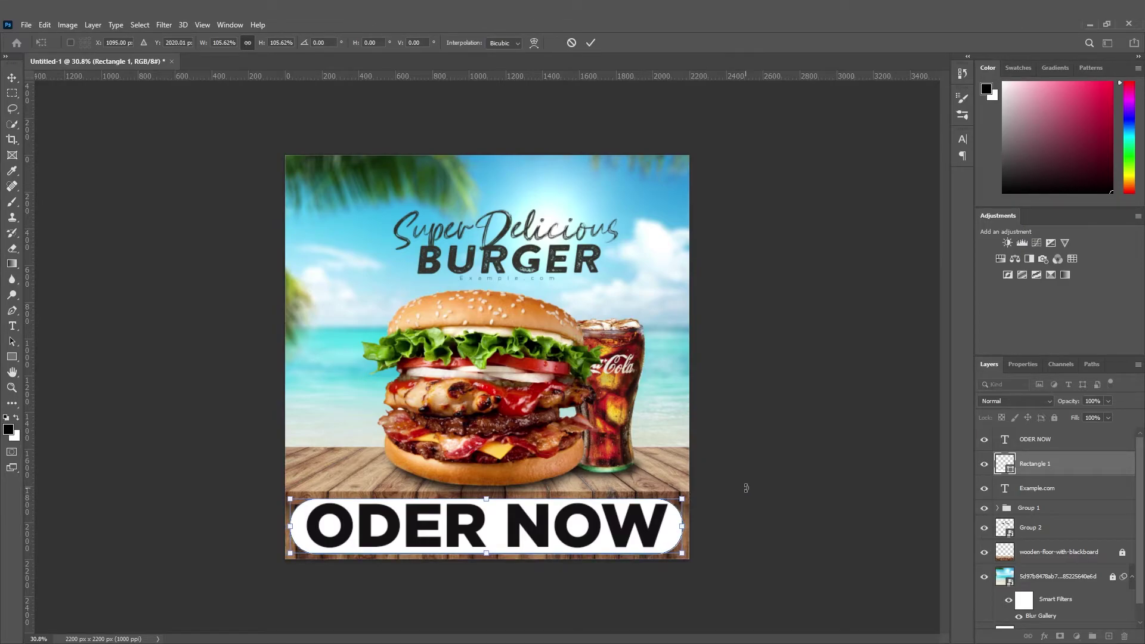
Shrink the ODER NOW text and pill together and move them up under Example.com.
click(12, 77)
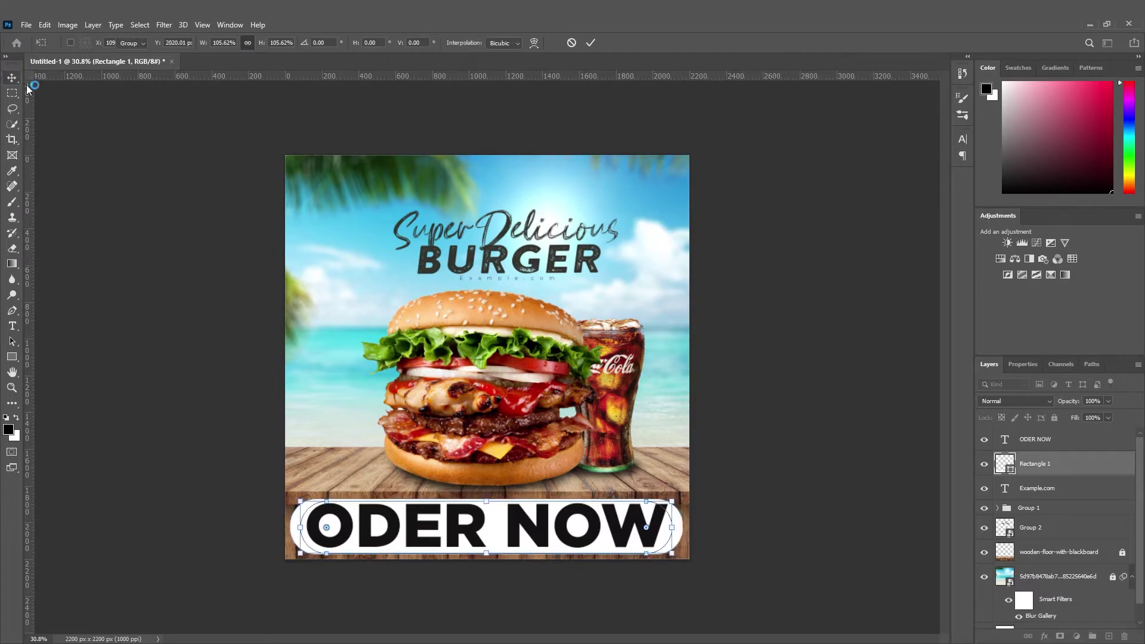
click(158, 155)
drag(727, 599, 577, 523)
drag(682, 526, 656, 523)
drag(572, 525, 517, 295)
click(12, 79)
Widen the pill slightly behind the ODER NOW text.
scroll(500, 286, up, 10)
scroll(657, 282, up, 2)
click(573, 316)
click(556, 320)
drag(565, 318, 577, 316)
click(13, 80)
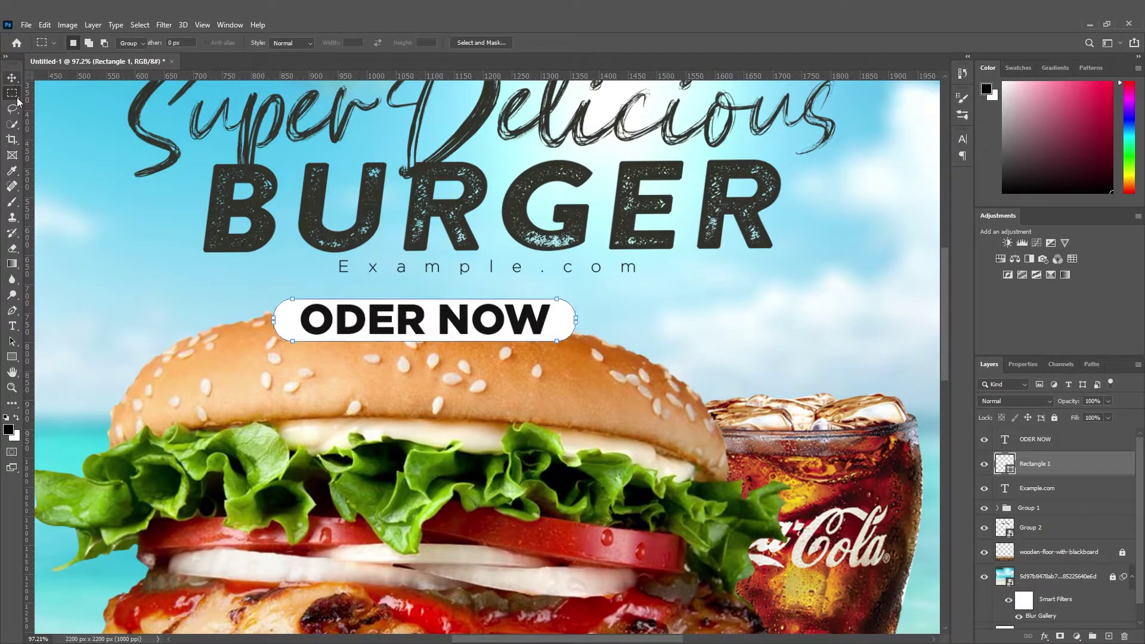
click(12, 78)
scroll(292, 321, up, 3)
drag(292, 321, 322, 321)
key(ctrl+z)
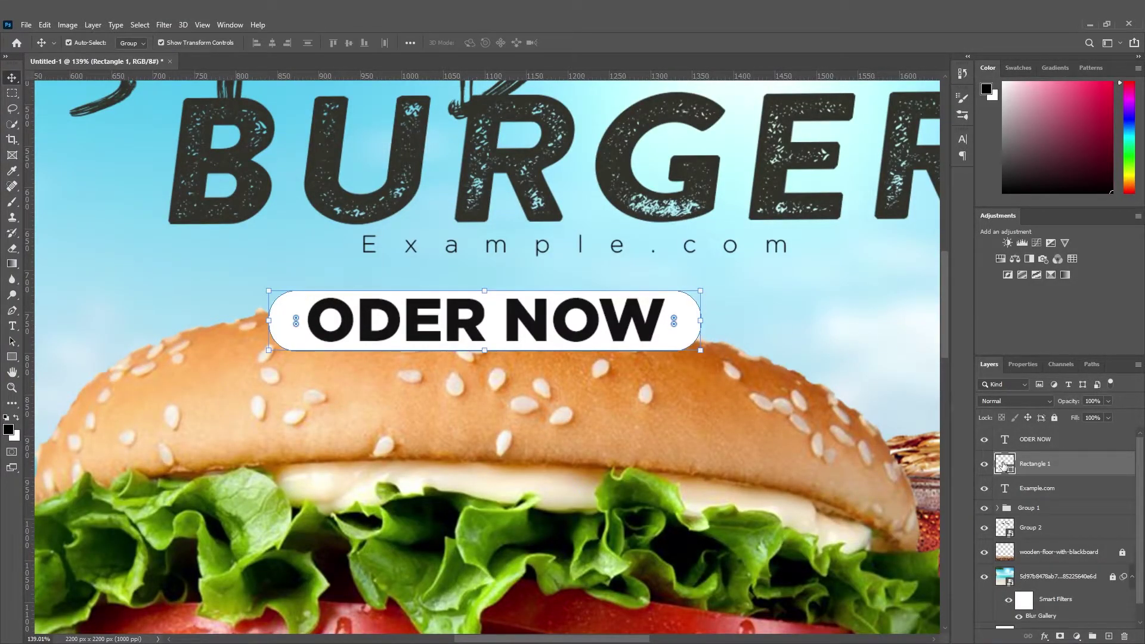
Fill the pill with yellow-orange (#ffb400).
double_click(1004, 463)
drag(966, 570, 967, 528)
drag(916, 481, 954, 420)
drag(968, 552, 970, 554)
key(Return)
Make the ODER NOW text white (#ffffff) and fit the whole ad in view.
double_click(1004, 439)
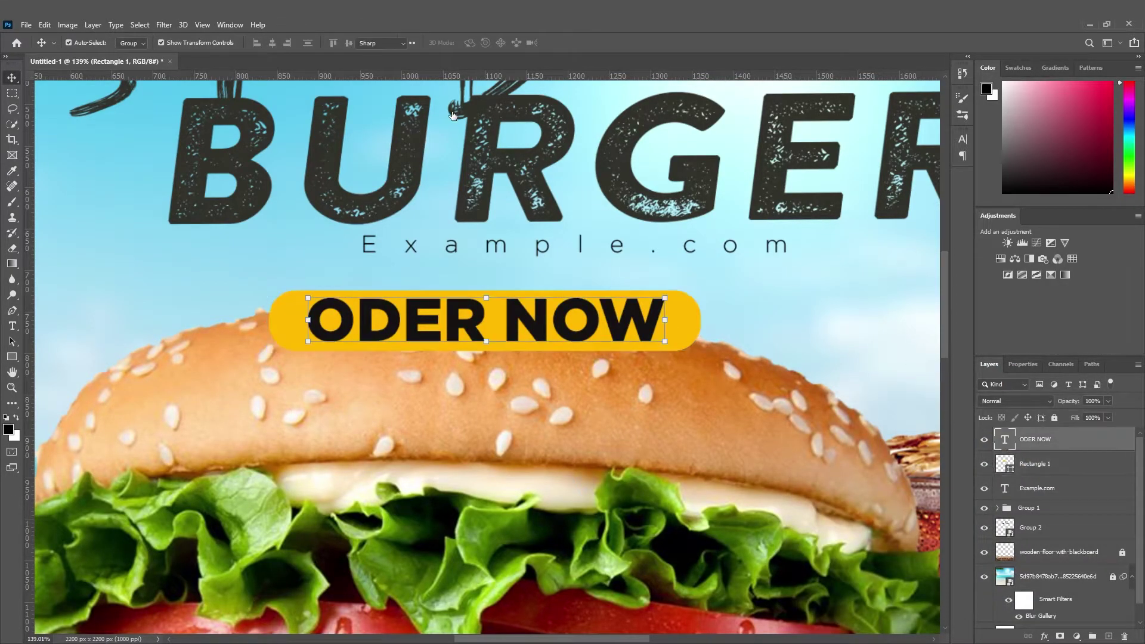
click(474, 45)
text(ffffff)
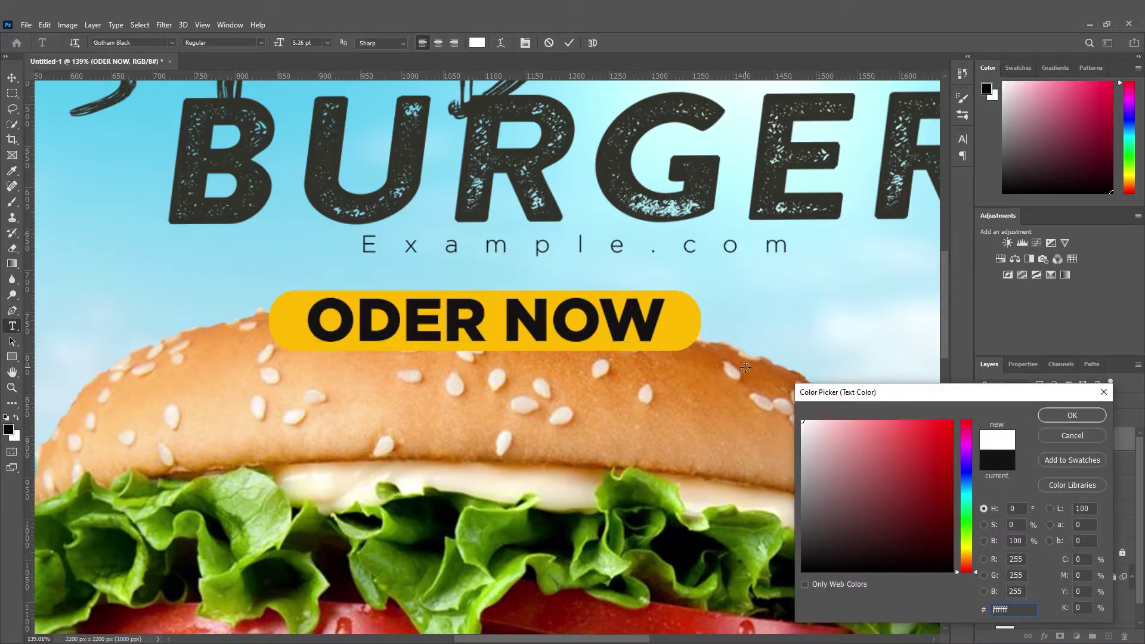
key(Return)
click(12, 78)
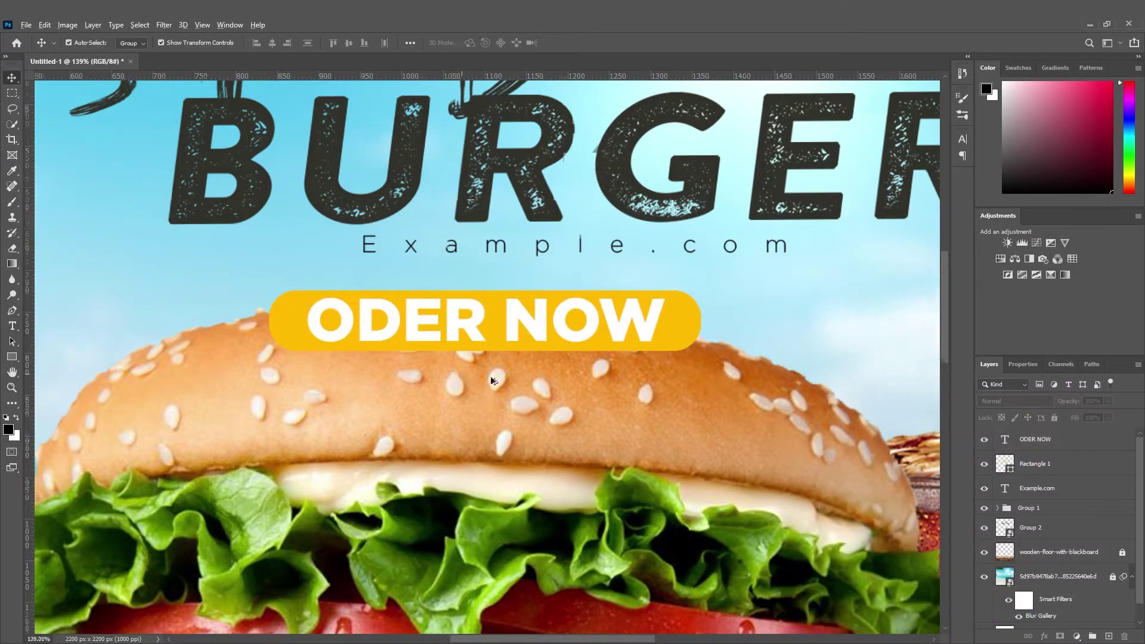
key(ctrl+0)
scroll(539, 307, up, 2)
drag(556, 308, 529, 289)
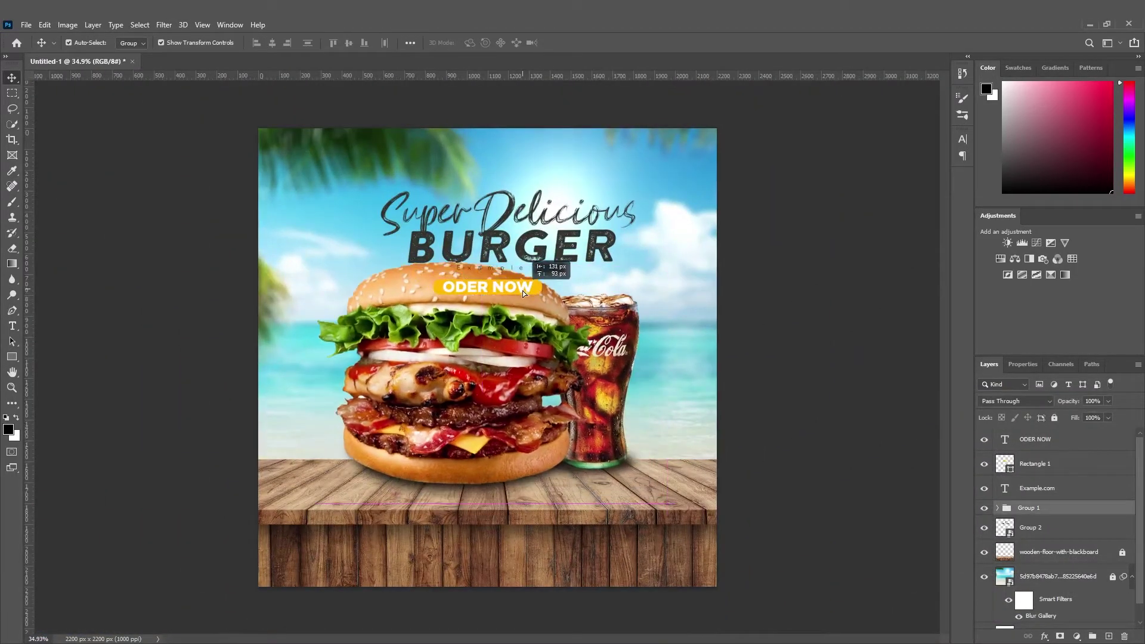
Lock Group 1, then group the ODER NOW text and pill and convert it to a smart object.
key(ctrl+z)
click(1054, 417)
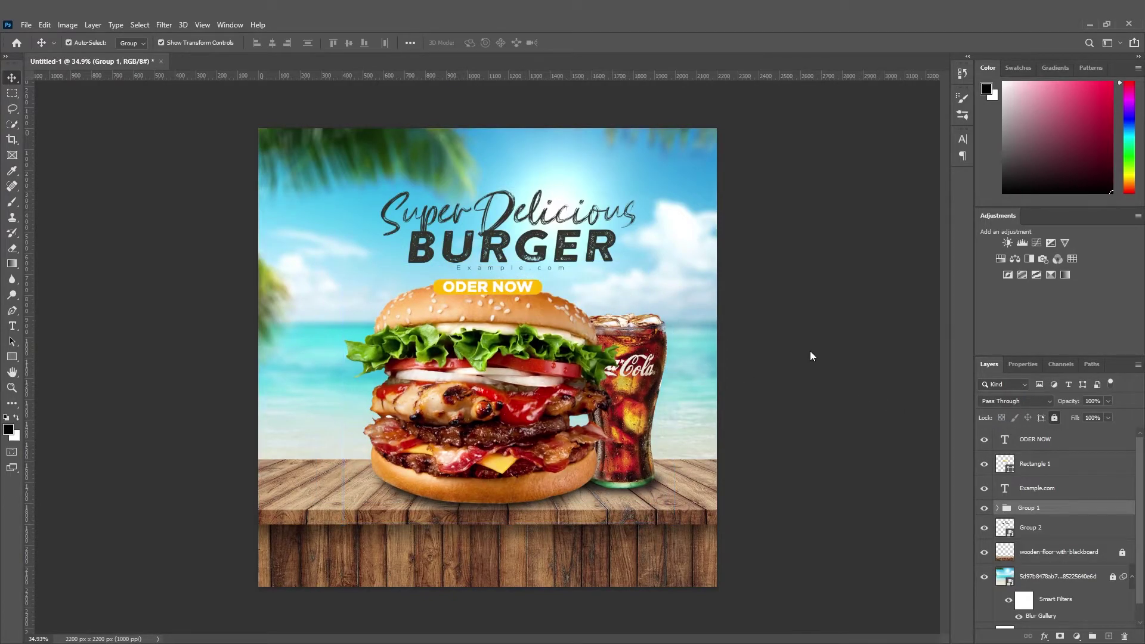
scroll(555, 317, up, 2)
drag(562, 295, 469, 273)
key(ctrl+g)
right_click(1038, 440)
click(977, 314)
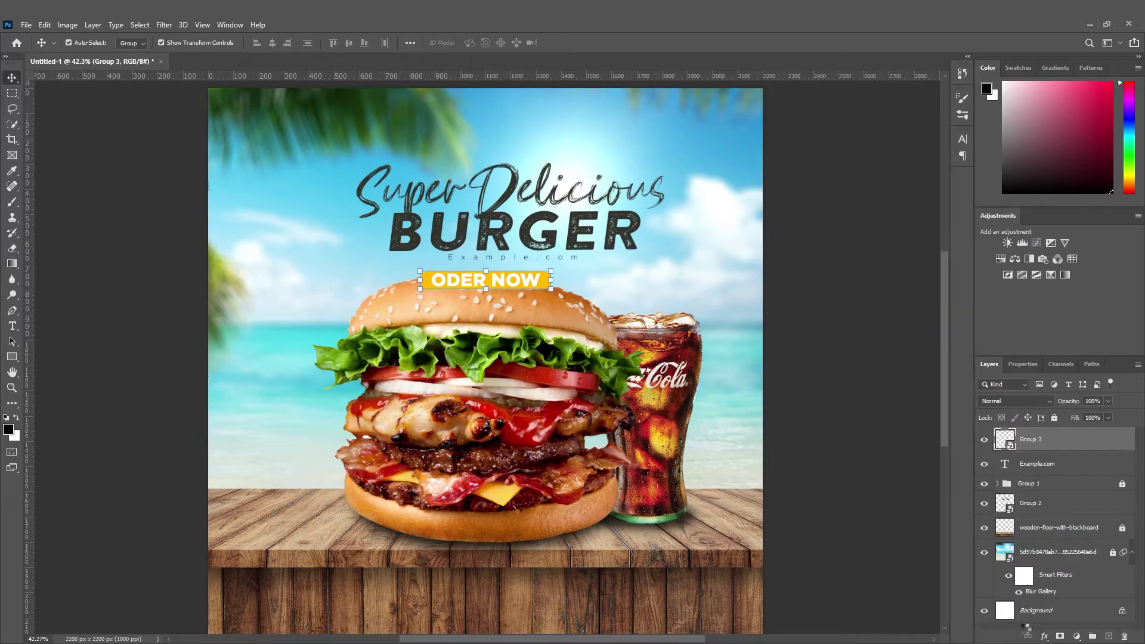
Add a soft drop shadow at 73% opacity and move the button onto the burger beside the cola.
click(1042, 637)
click(1056, 627)
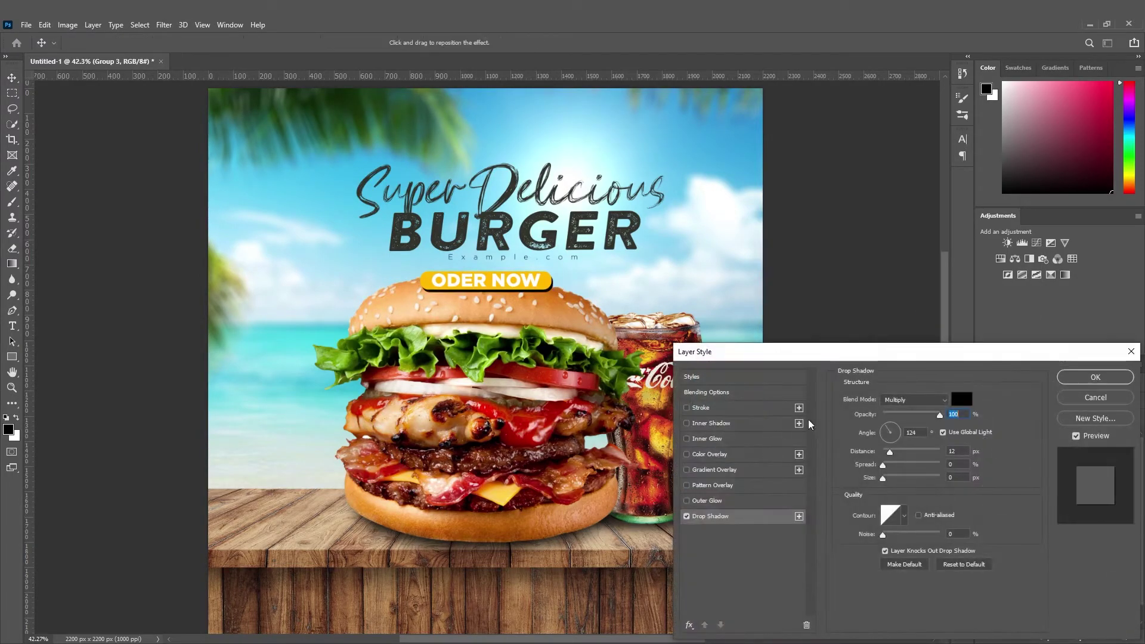
drag(889, 480, 897, 480)
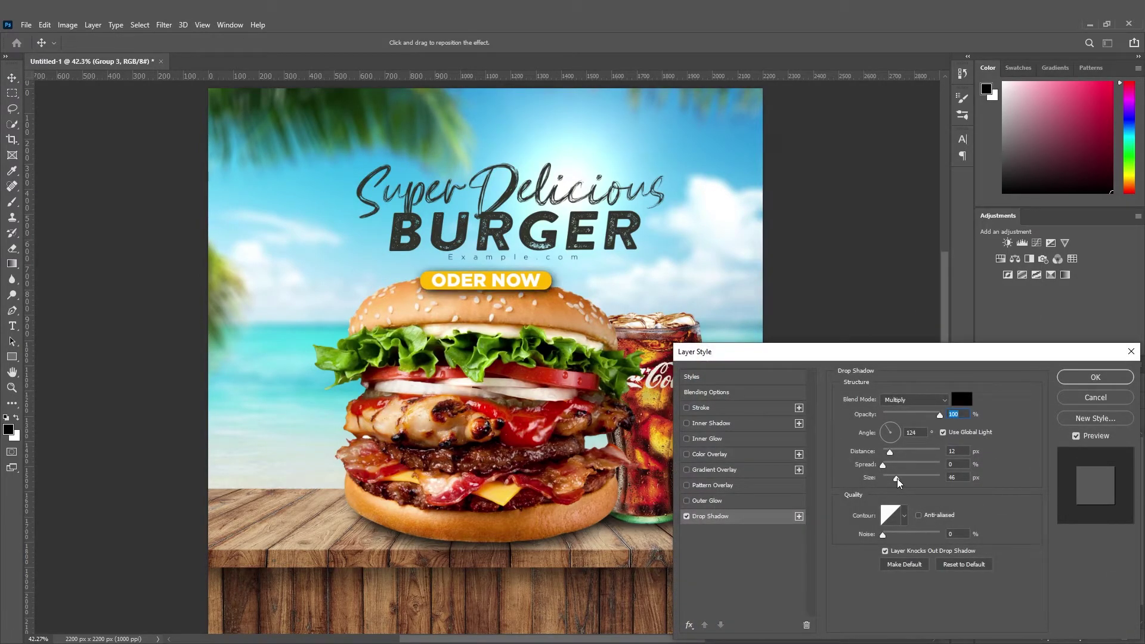
click(925, 415)
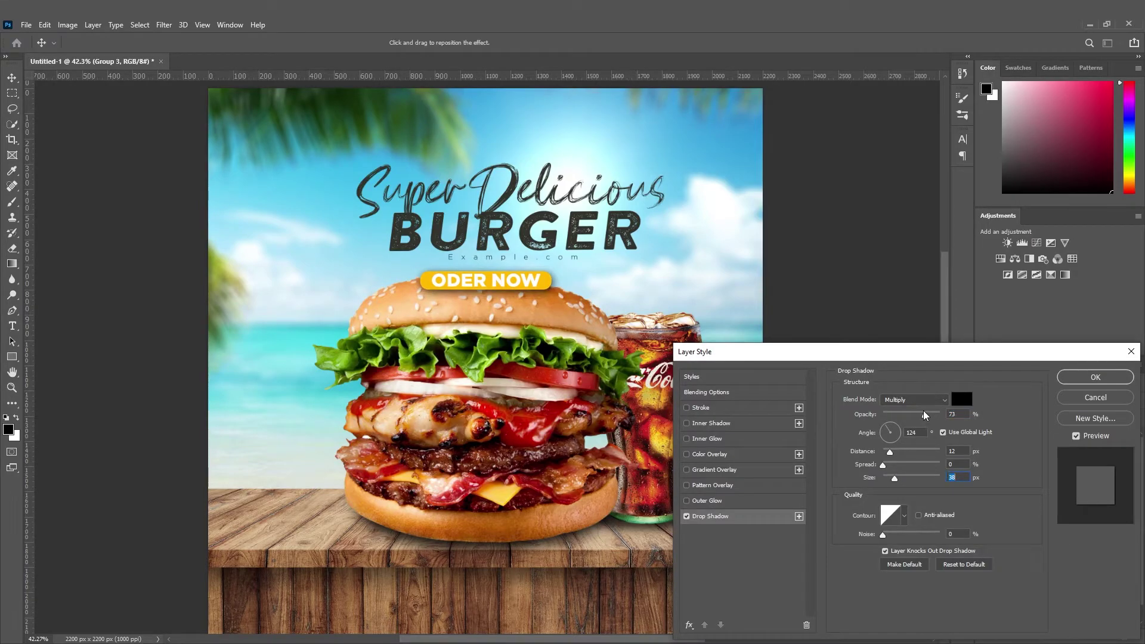
key(Return)
drag(520, 283, 574, 370)
click(787, 360)
scroll(622, 413, down, 4)
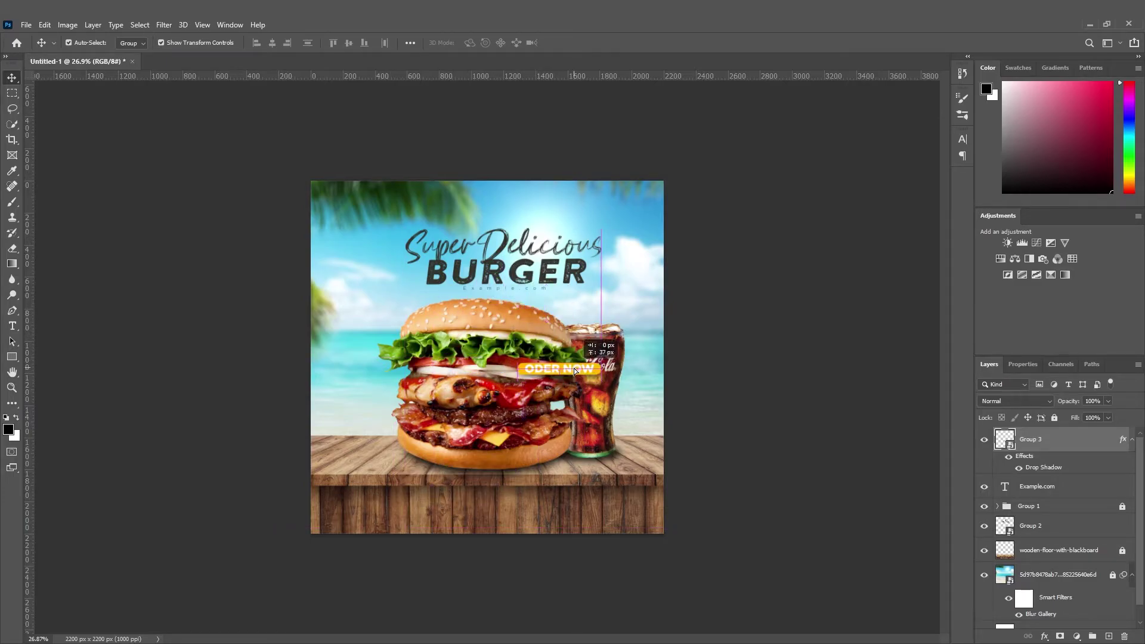
Type a large CONTACT text layer on the wooden floor.
click(731, 504)
scroll(585, 565, up, 3)
click(9, 325)
click(375, 553)
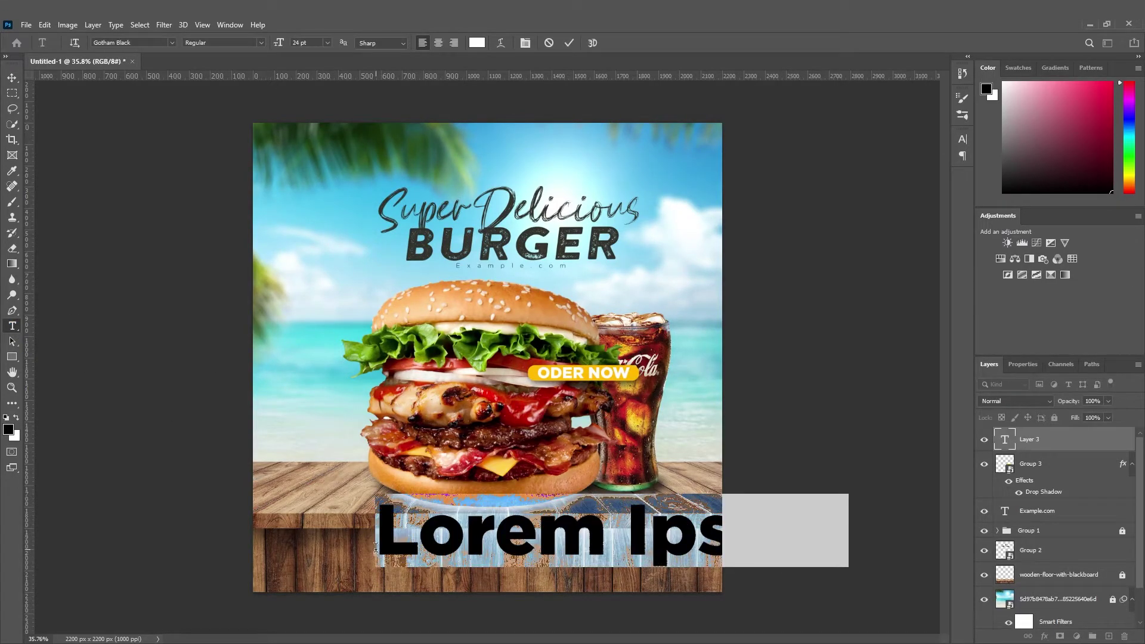
text(CONTACT)
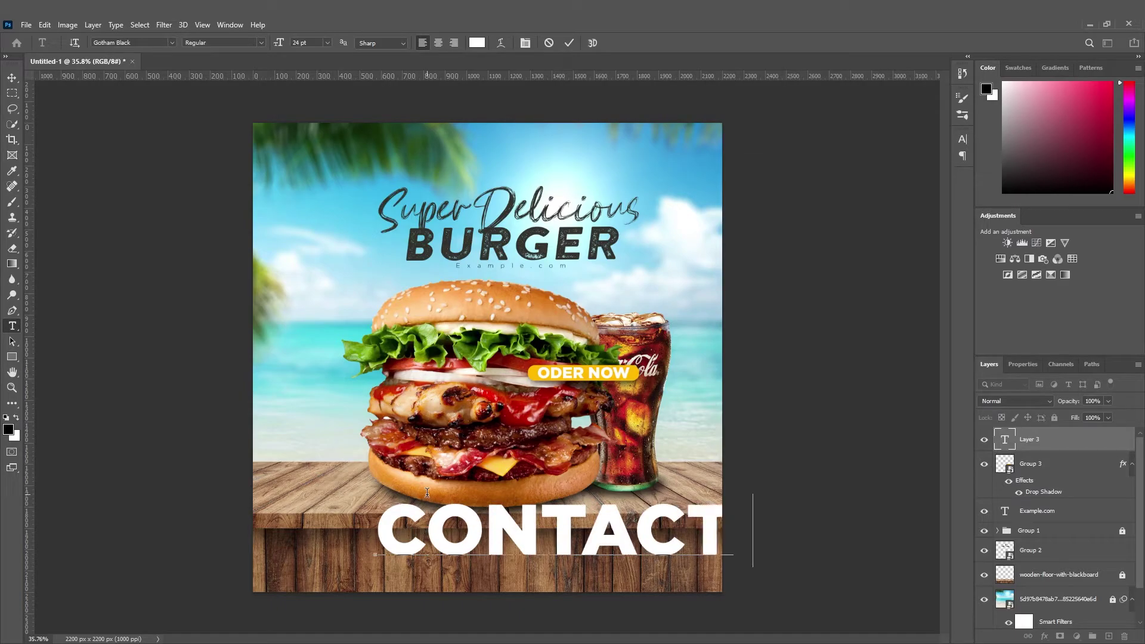
click(12, 77)
Scale the CONTACT text down to a small size.
key(ctrl+t)
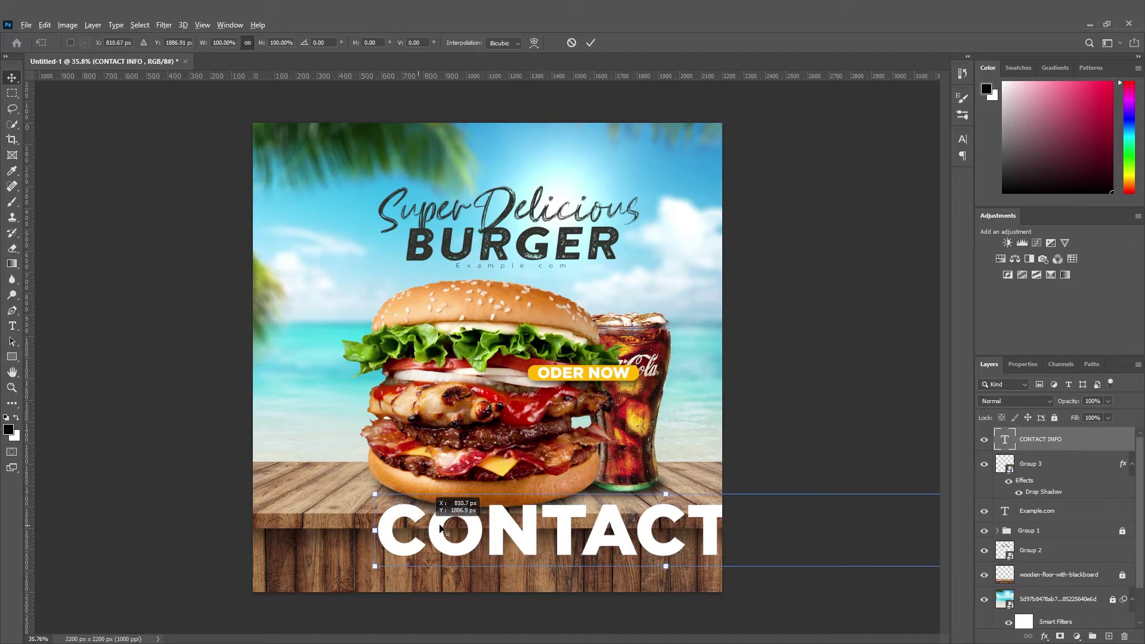
drag(374, 530, 469, 529)
click(10, 80)
Append an e-mail address to the contact text and move the line to bottom centre.
click(226, 442)
double_click(1006, 440)
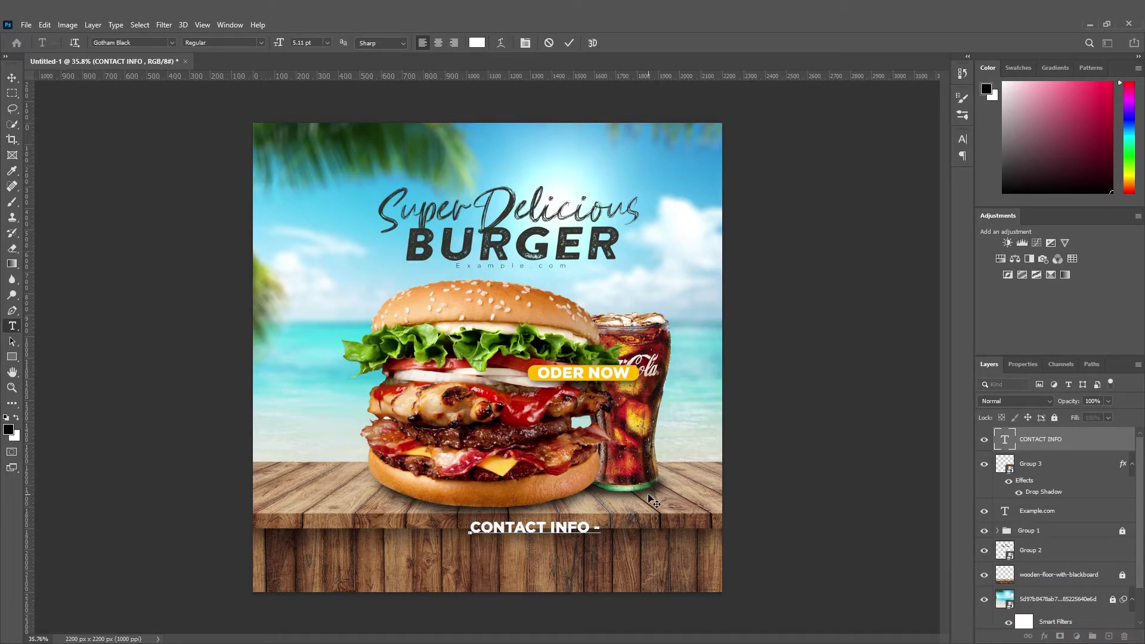
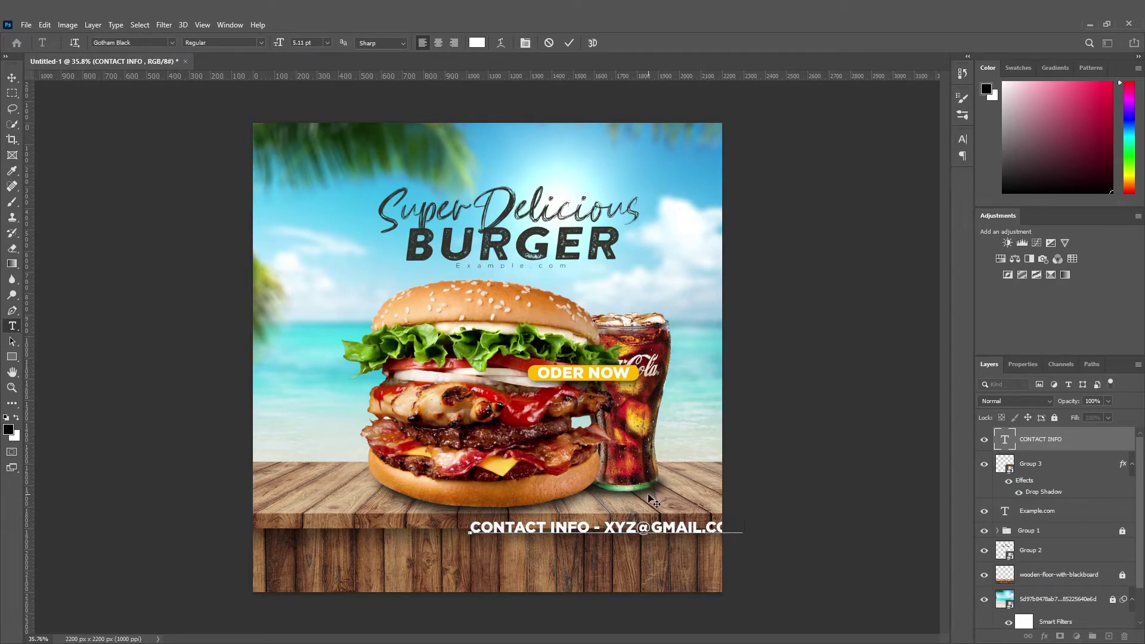
click(12, 78)
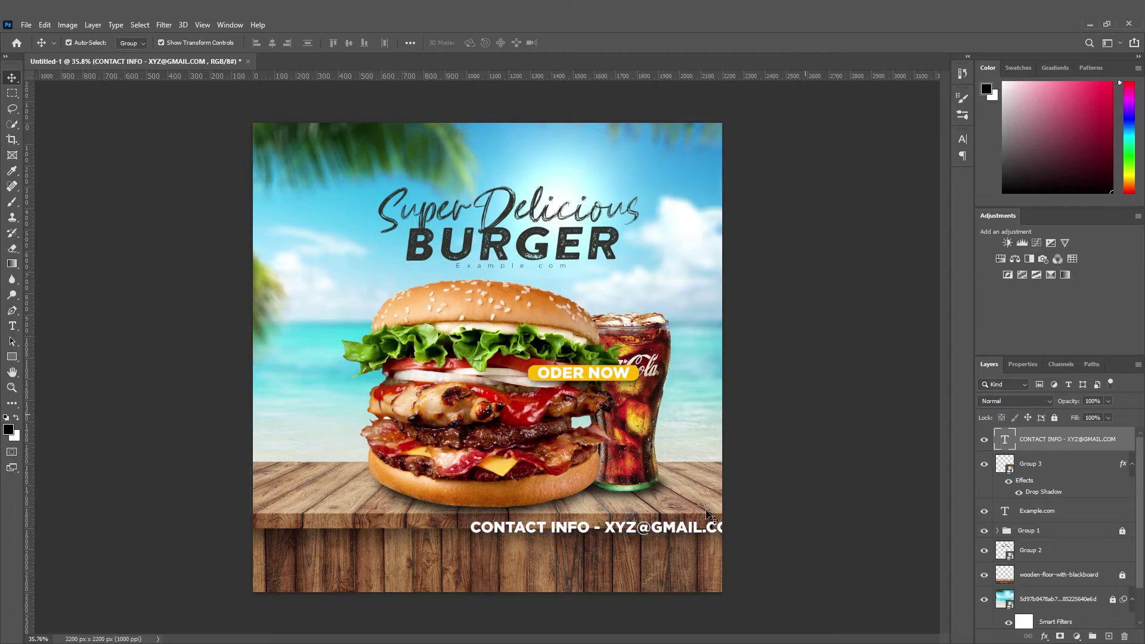
drag(701, 533, 614, 560)
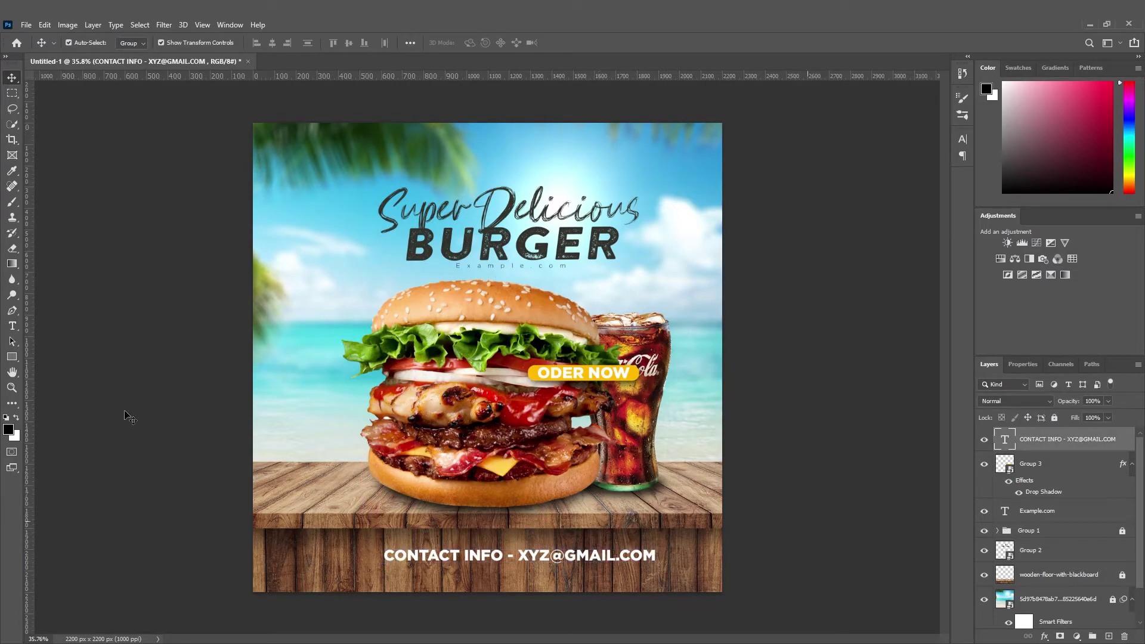
Draw a white-filled rectangle over the contact text.
click(163, 422)
click(12, 357)
scroll(375, 609, up, 2)
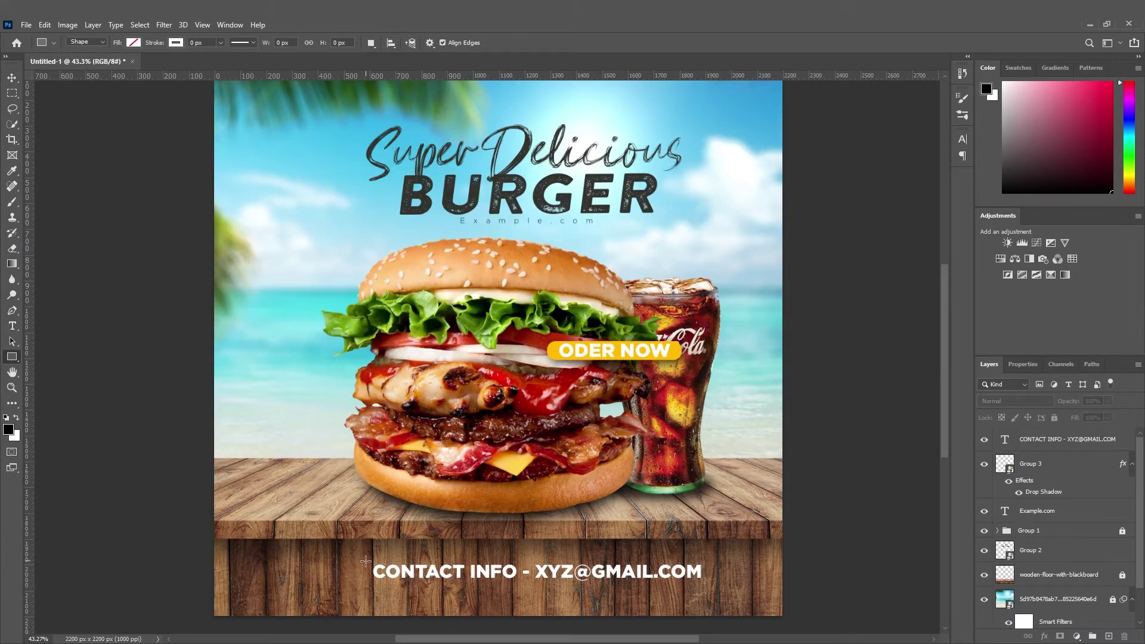
drag(393, 578, 710, 583)
click(1017, 489)
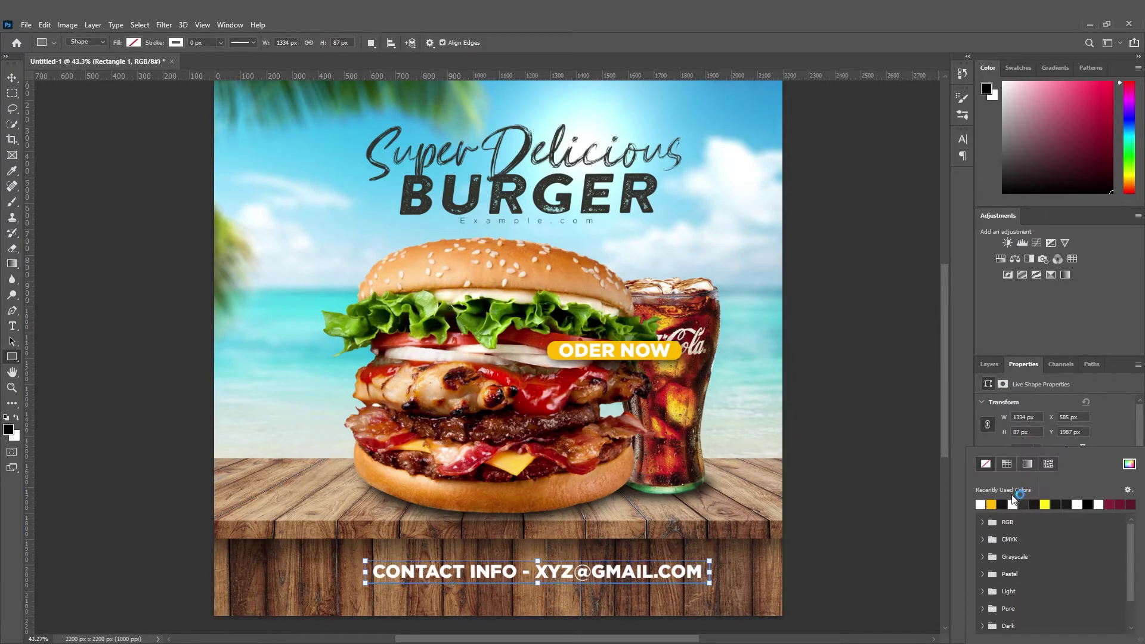
click(981, 505)
Recolour the contact text dark grey (#312d2d).
click(988, 365)
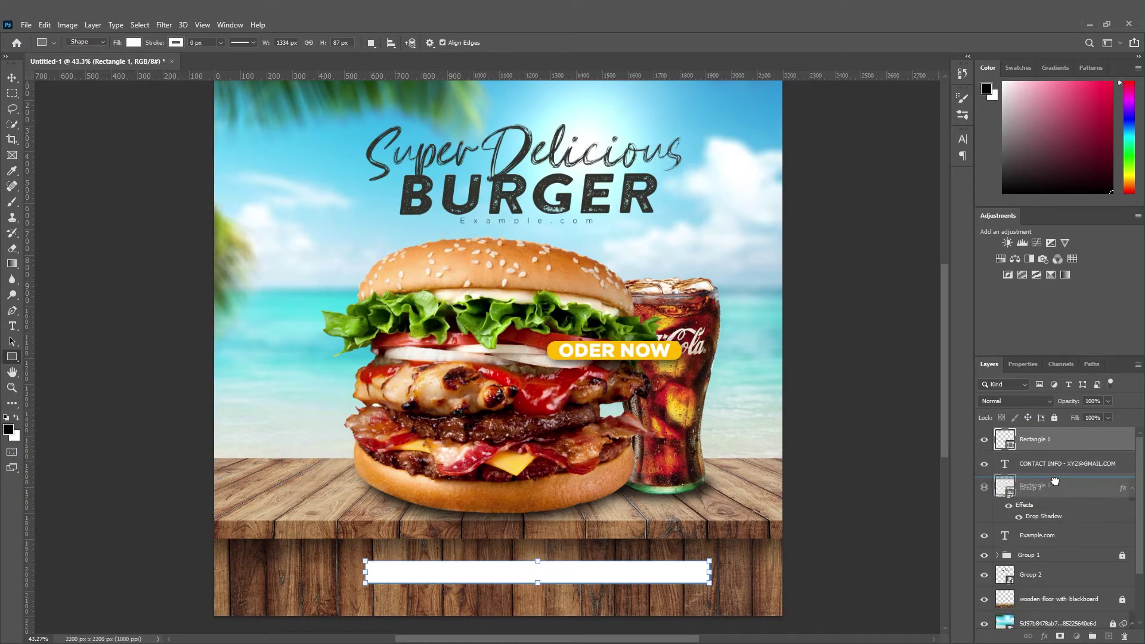
double_click(1007, 441)
click(477, 42)
click(812, 544)
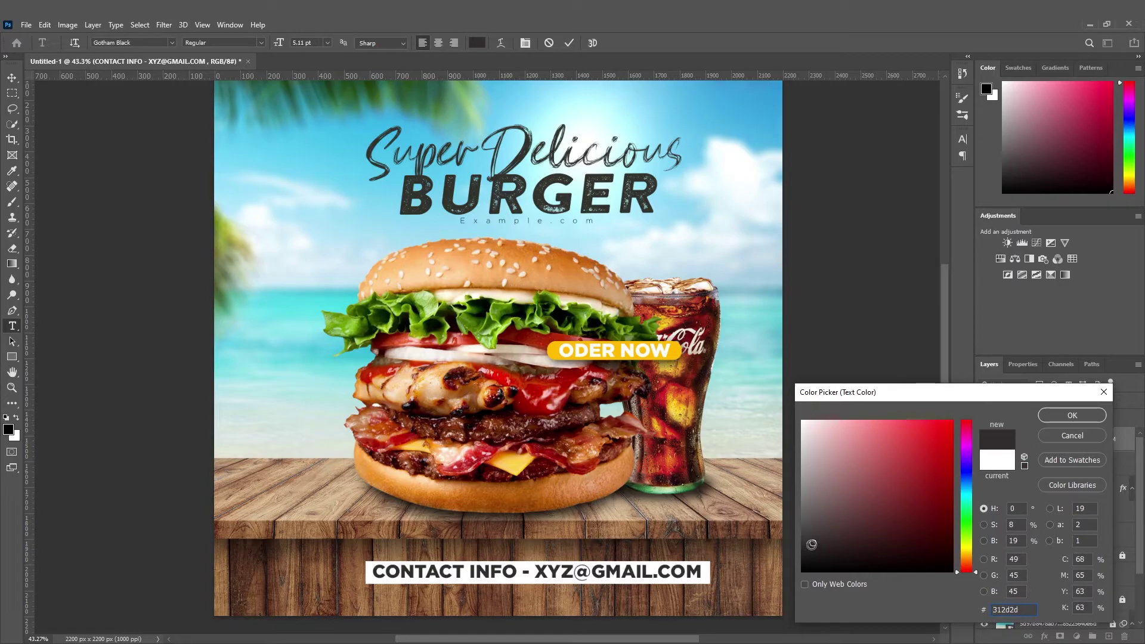
key(Return)
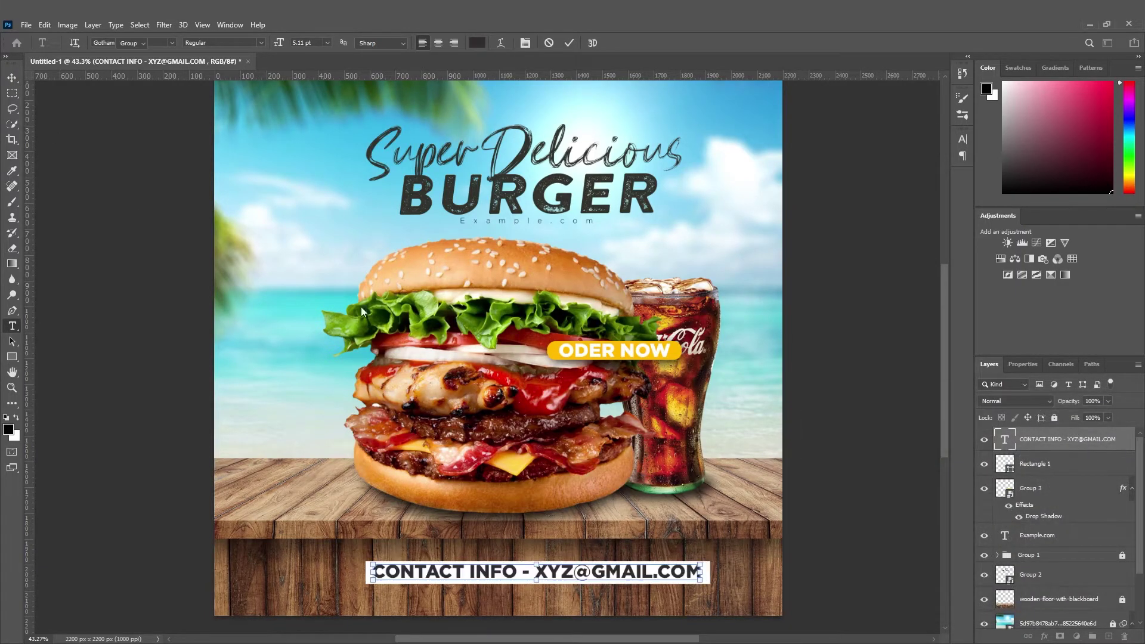
key(ctrl+Return)
Round the white rectangle's corners into a pill shape.
key(v)
click(1027, 465)
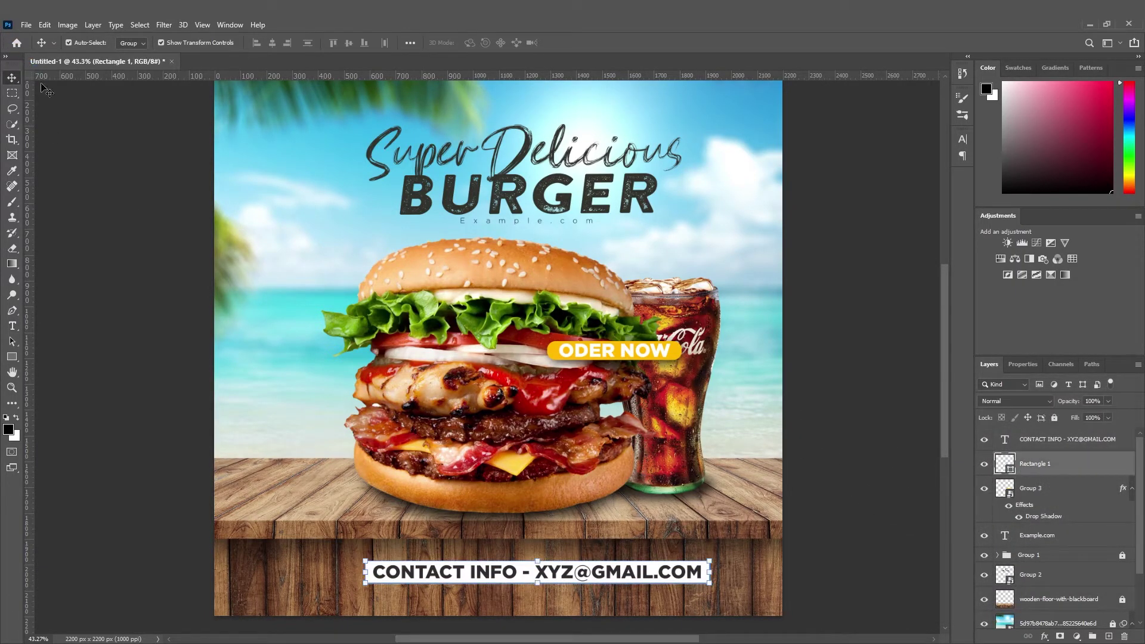
scroll(361, 626, up, 6)
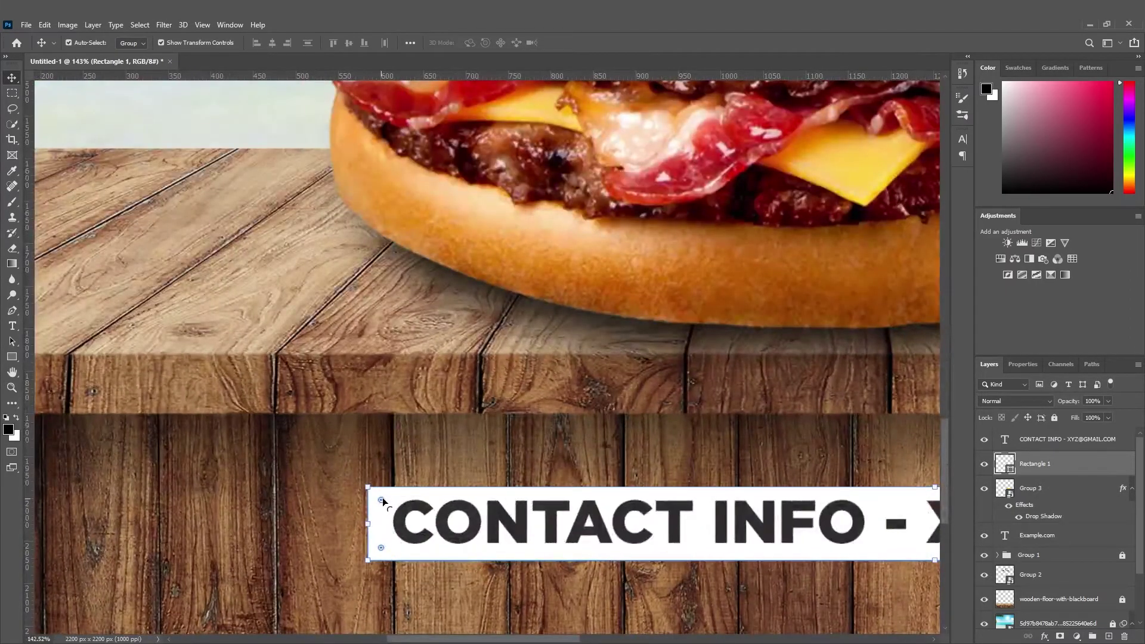
drag(381, 500, 415, 504)
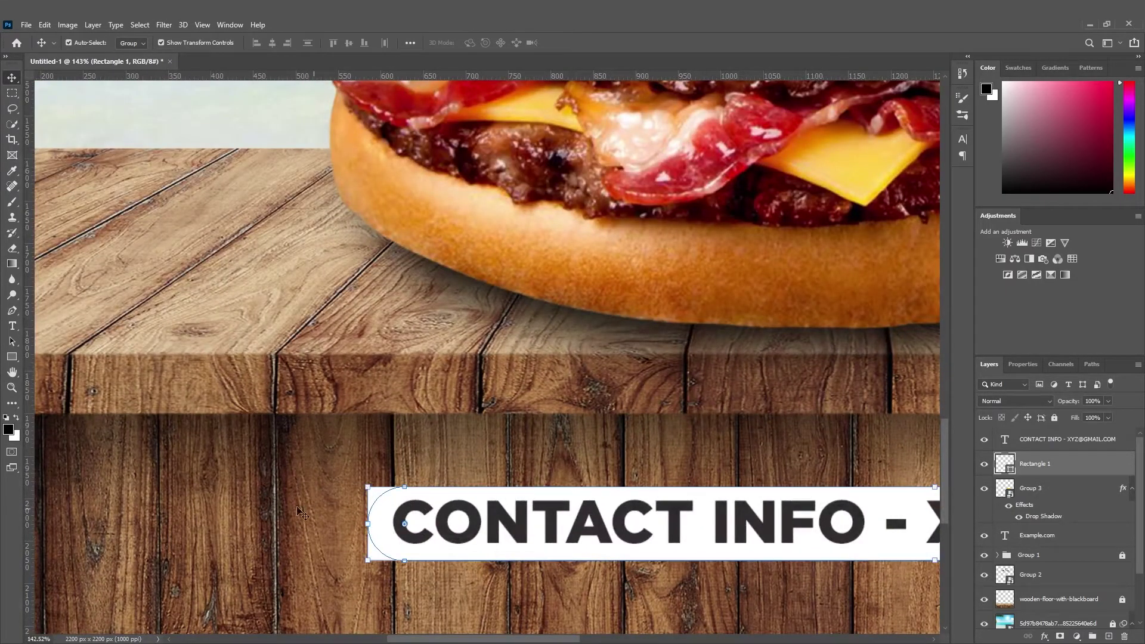
click(223, 493)
Group the contact text and white pill together as Group 4.
scroll(288, 495, down, 5)
scroll(399, 500, down, 3)
drag(652, 581, 535, 531)
key(ctrl+g)
Convert Group 4 to a smart object and scale it to about half size.
right_click(1061, 424)
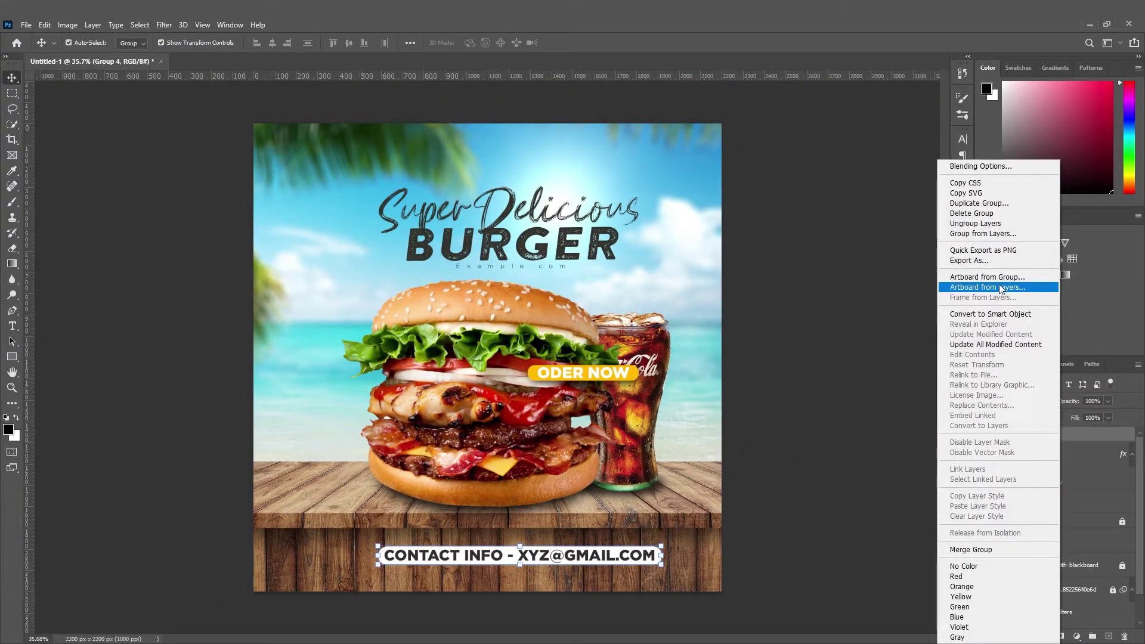
click(990, 315)
drag(662, 546, 562, 568)
key(Return)
click(394, 522)
Add a new empty layer for painting with the Brush.
scroll(513, 578, down, 6)
scroll(511, 576, up, 5)
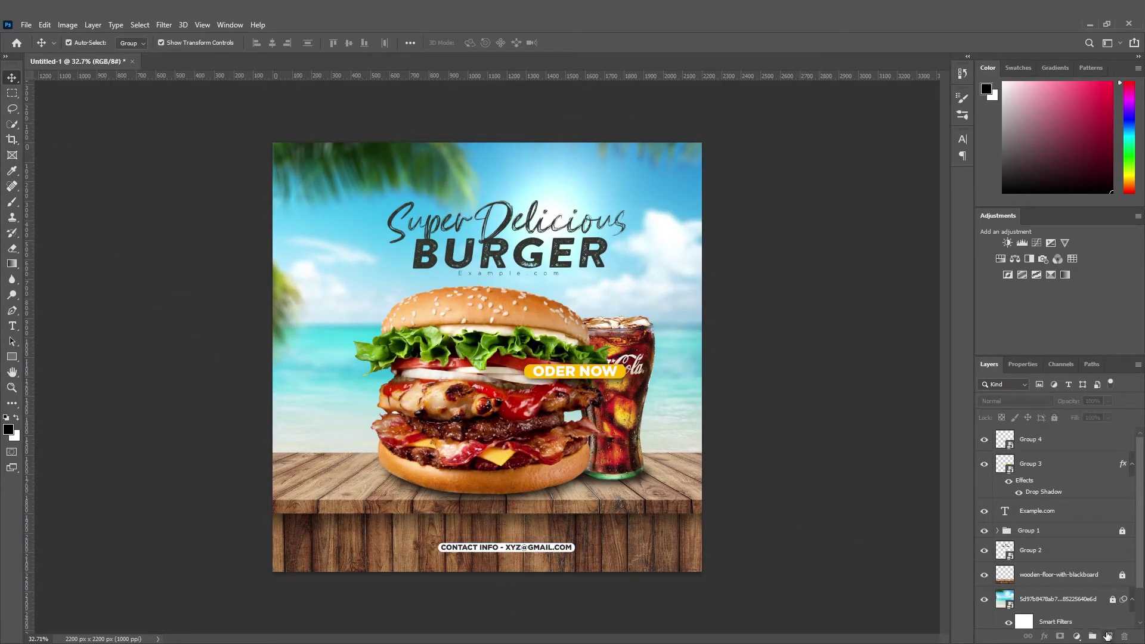
click(1107, 637)
click(11, 202)
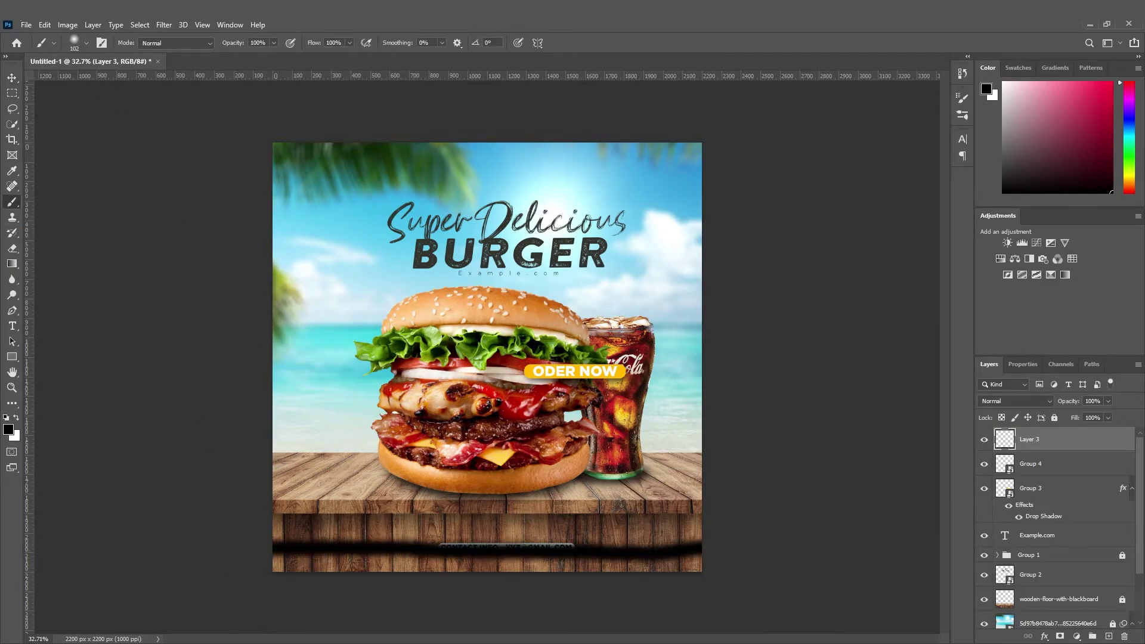
Paint a 511 px soft black stroke across the poster's bottom.
click(80, 51)
click(135, 81)
mouse_move(158, 535)
mouse_down()
mouse_move(305, 568)
mouse_move(931, 575)
mouse_up()
Stretch the black shading up over the table and slightly past the edges.
click(8, 77)
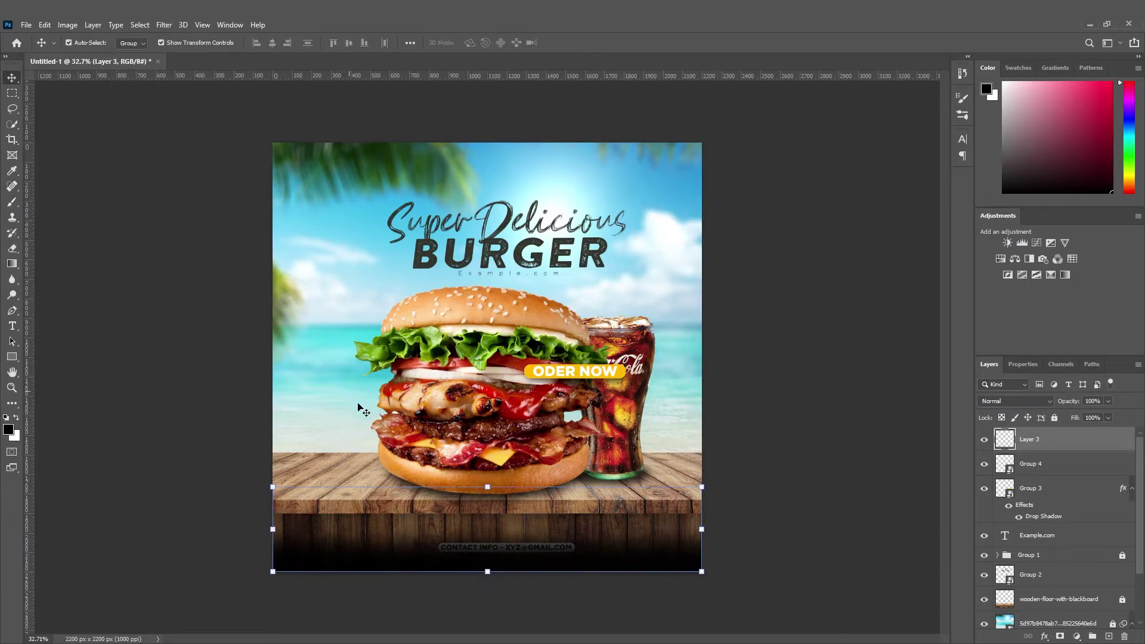
mouse_move(490, 458)
mouse_down()
mouse_move(489, 394)
mouse_move(505, 532)
mouse_move(504, 523)
mouse_up()
click(10, 82)
click(805, 390)
drag(653, 561, 653, 577)
click(816, 525)
click(676, 552)
drag(721, 529, 737, 529)
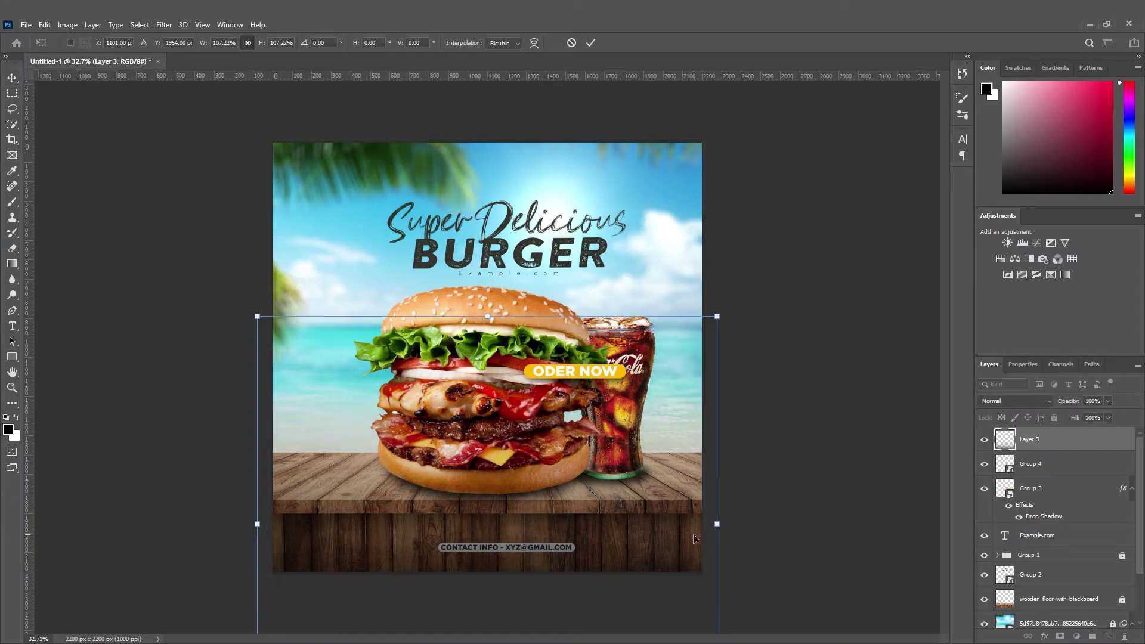
key(Return)
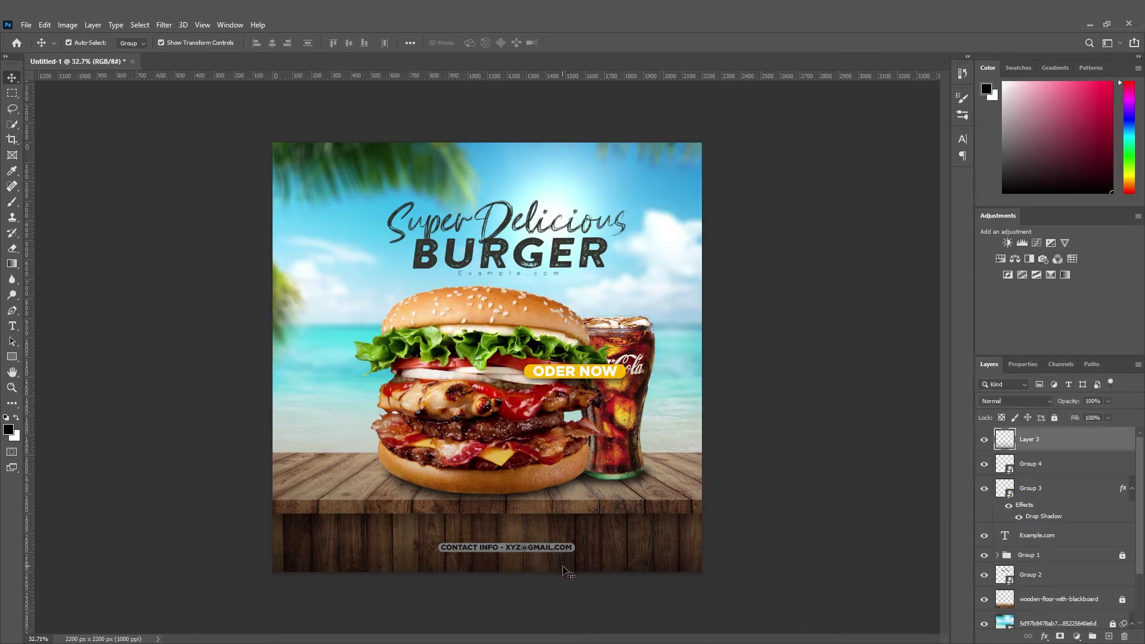
Lock the shading layer and move the contact pill above it.
click(1055, 417)
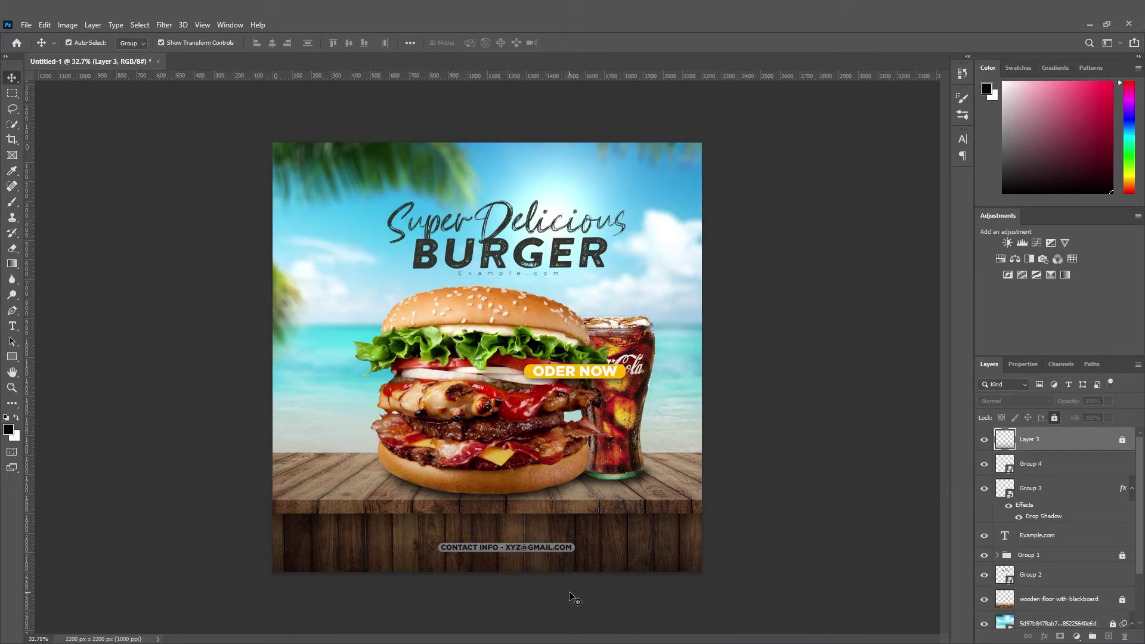
click(552, 547)
key(ctrl+bracketright)
click(767, 544)
click(565, 548)
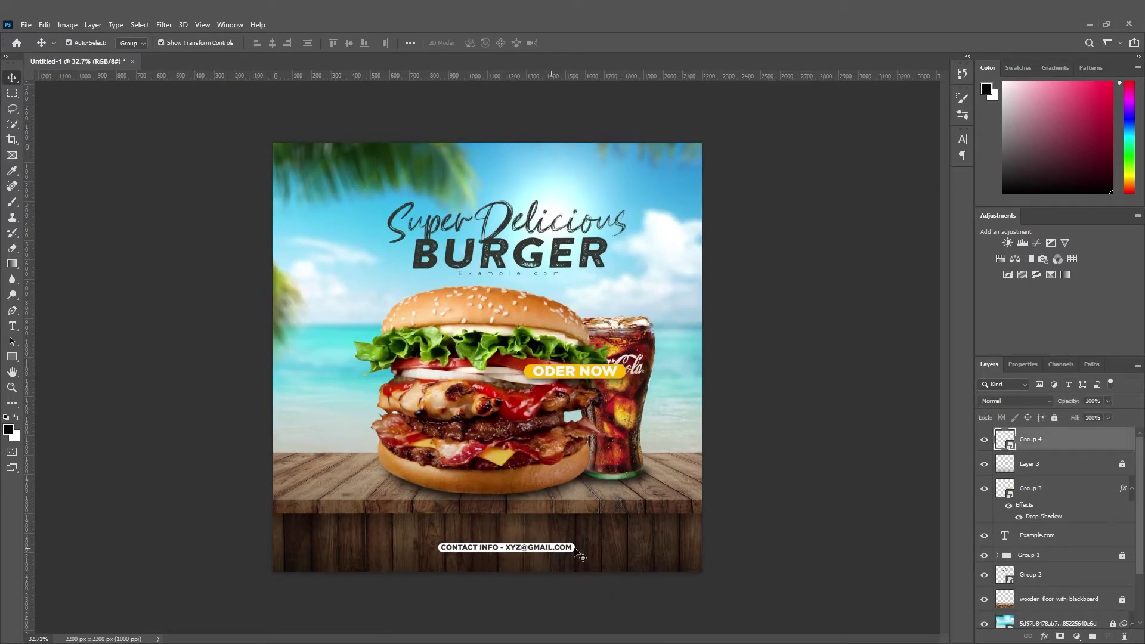
Delete the white bar (Rectangle 1) inside the contact pill's smart object.
double_click(1008, 439)
click(889, 294)
drag(871, 354, 881, 384)
key(ctrl+z)
click(997, 436)
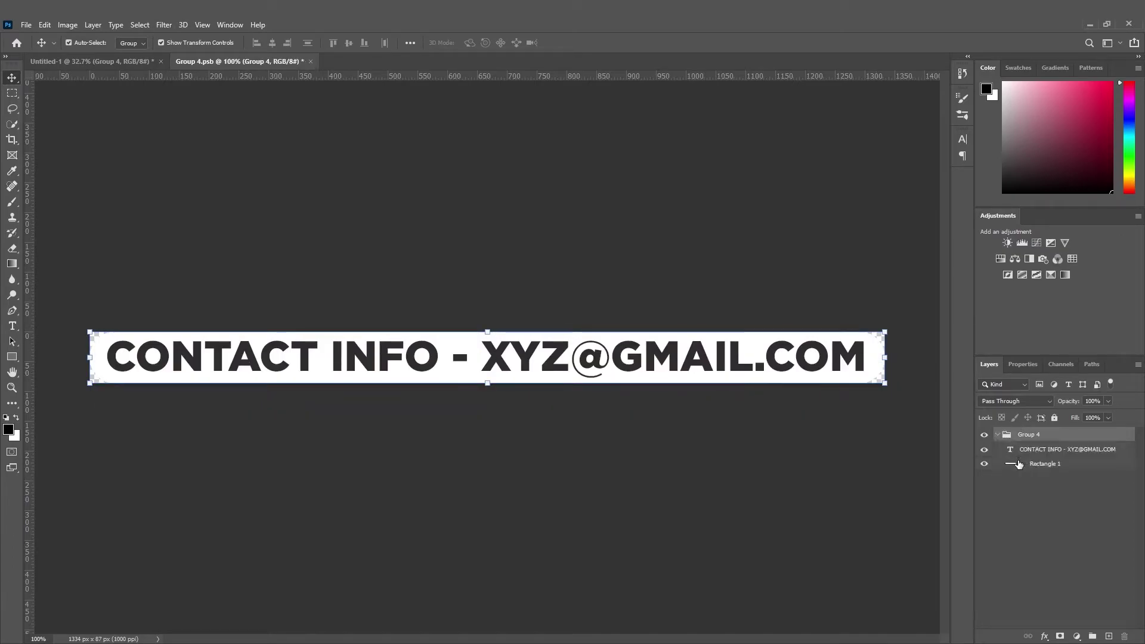
click(1010, 467)
key(Delete)
click(896, 469)
click(858, 366)
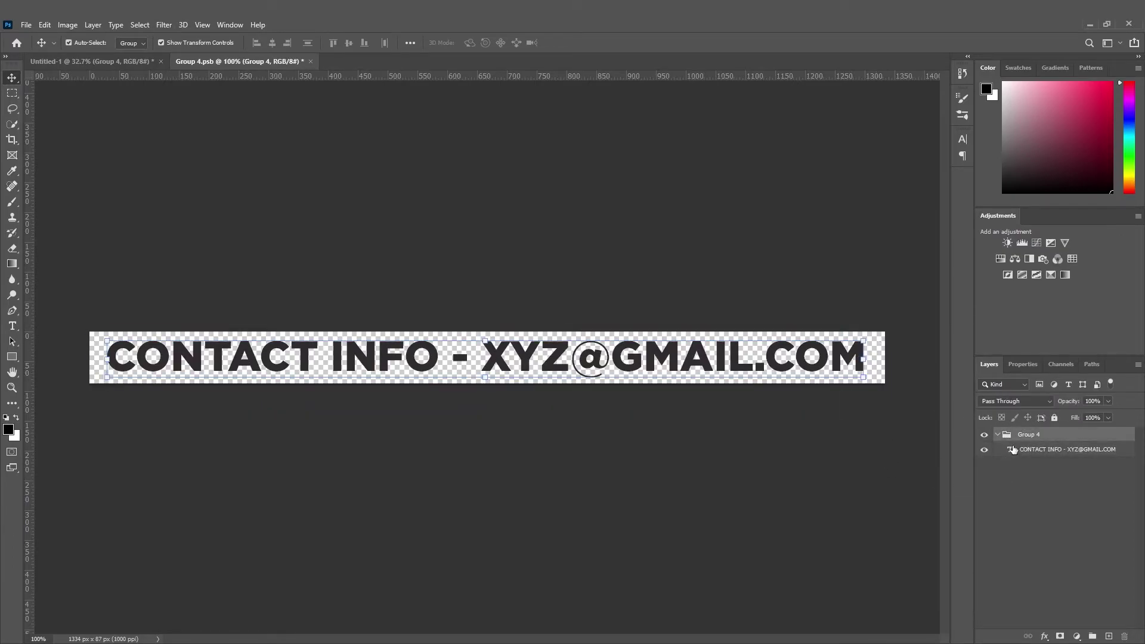
Make the contact text white (#ffffff) and save the smart object.
double_click(1010, 450)
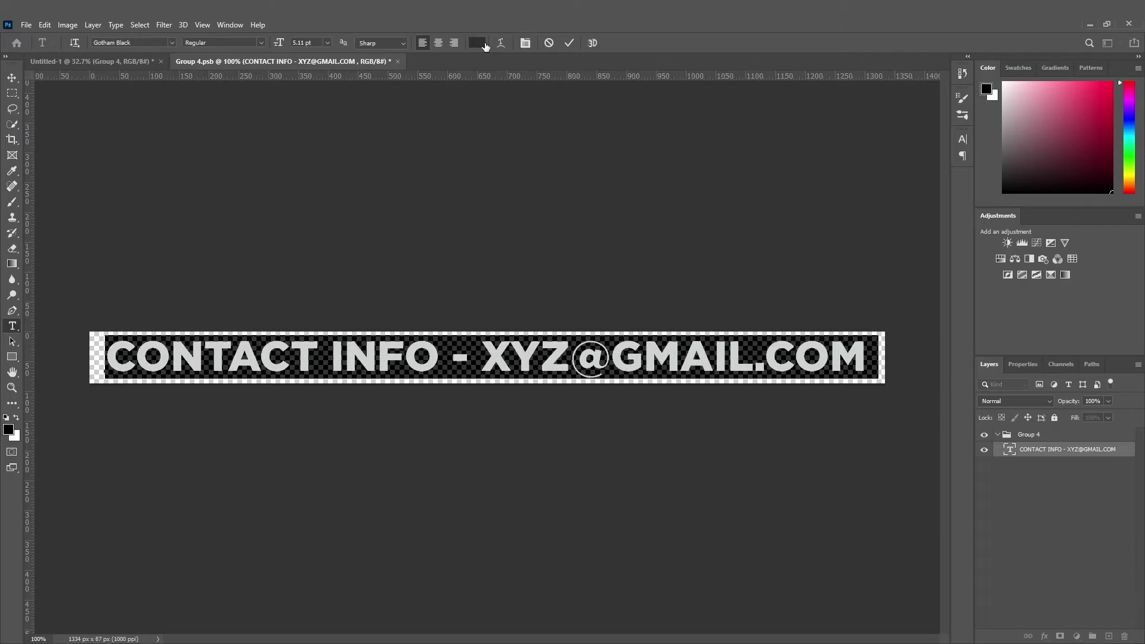
click(483, 44)
text(ffffff)
key(Return)
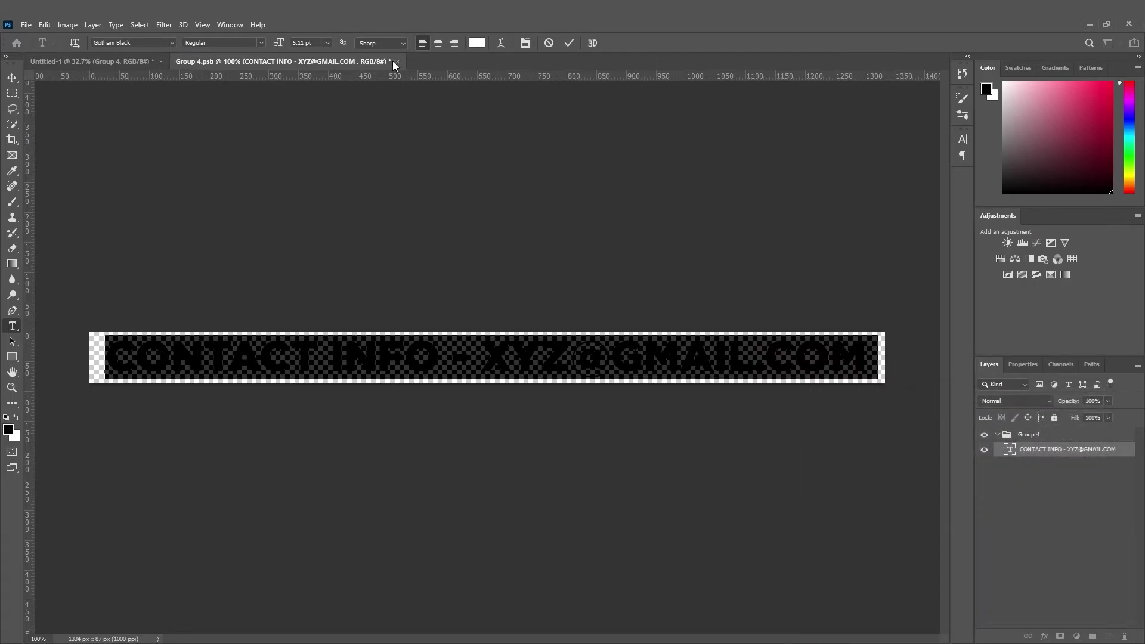
click(12, 77)
click(397, 62)
click(517, 255)
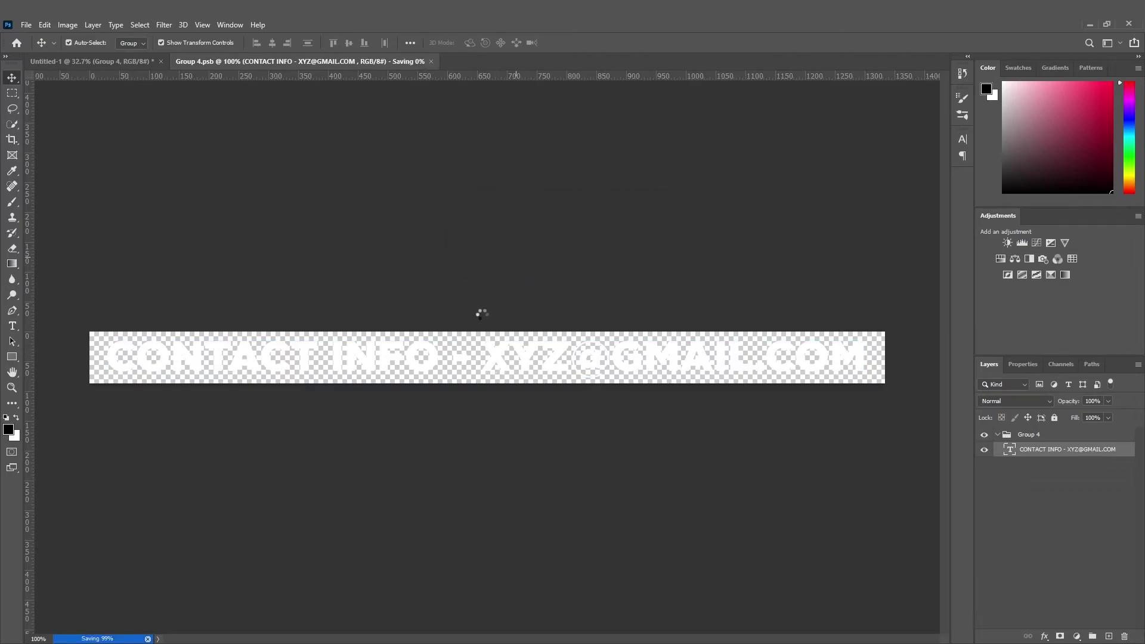
Shrink the contact text to about 80%.
drag(507, 547, 540, 553)
click(12, 77)
click(766, 523)
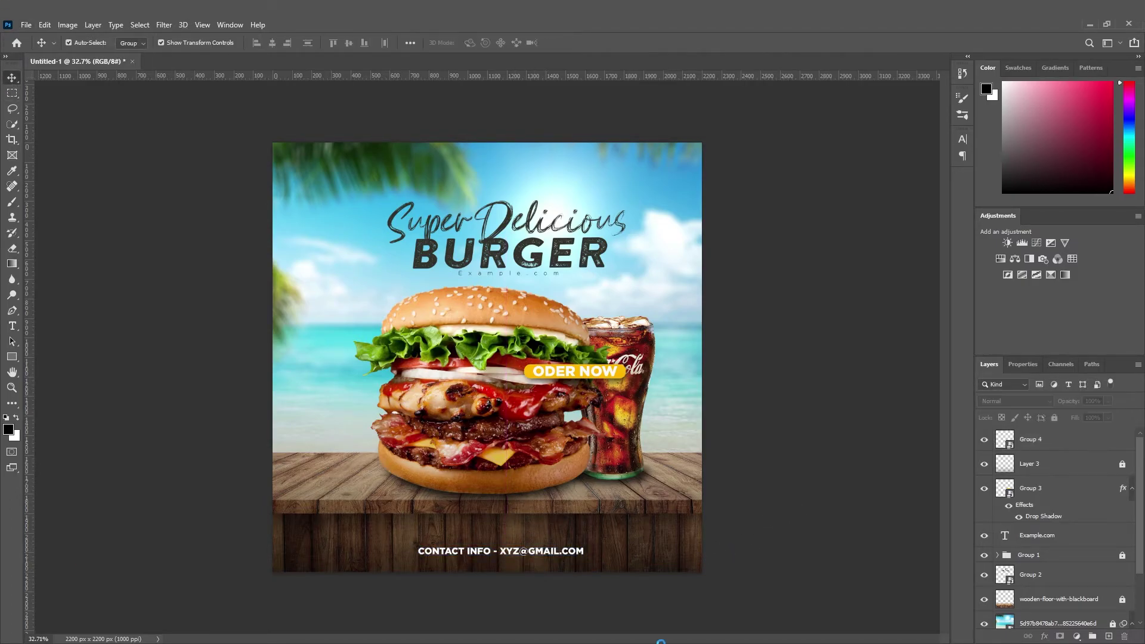
Narrow the contact text to about 85% width in the smart object.
scroll(514, 579, down, 2)
scroll(508, 584, up, 7)
double_click(1004, 444)
drag(862, 336, 481, 361)
drag(876, 358, 622, 369)
click(11, 79)
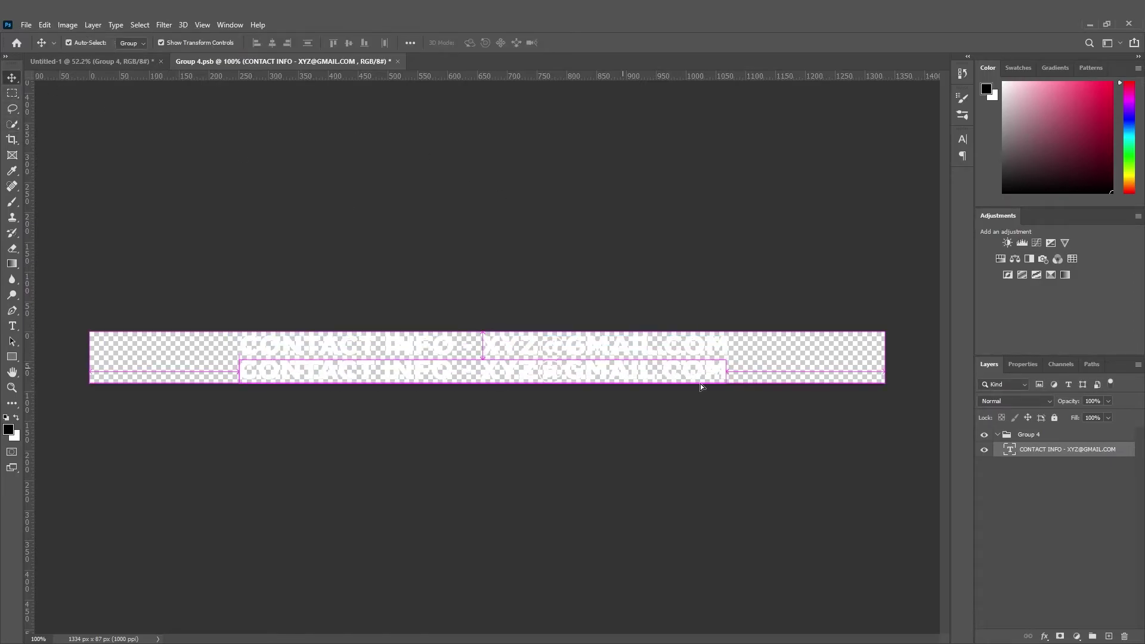
Change the copied line to EXAMPLE.COM with wide letter tracking.
double_click(1008, 451)
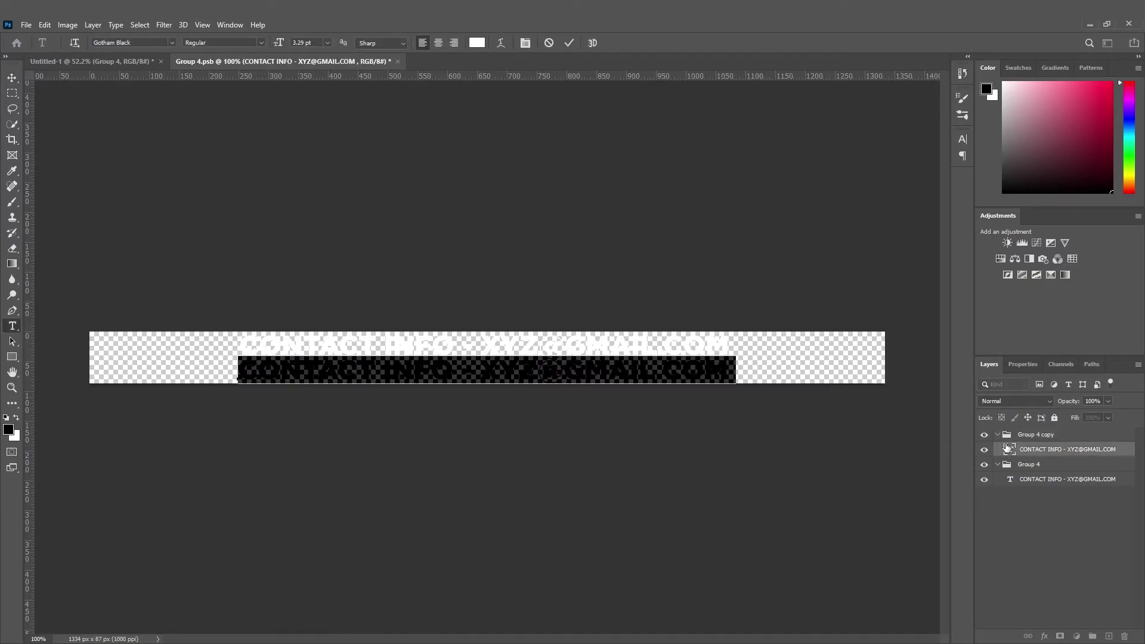
key(BackSpace)
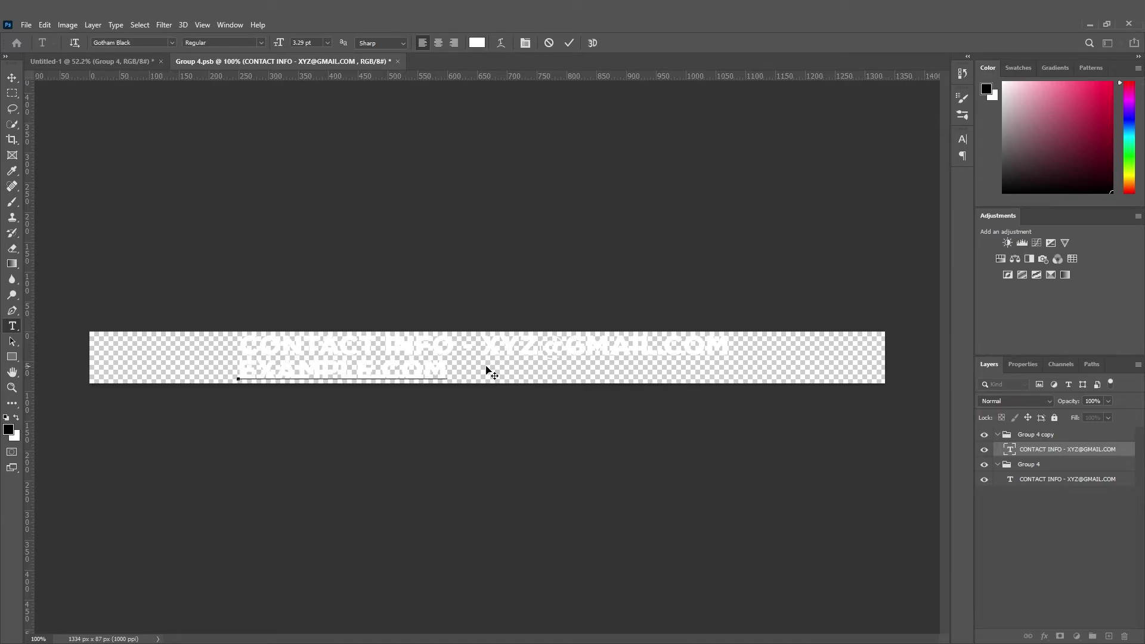
double_click(432, 367)
triple_click(431, 368)
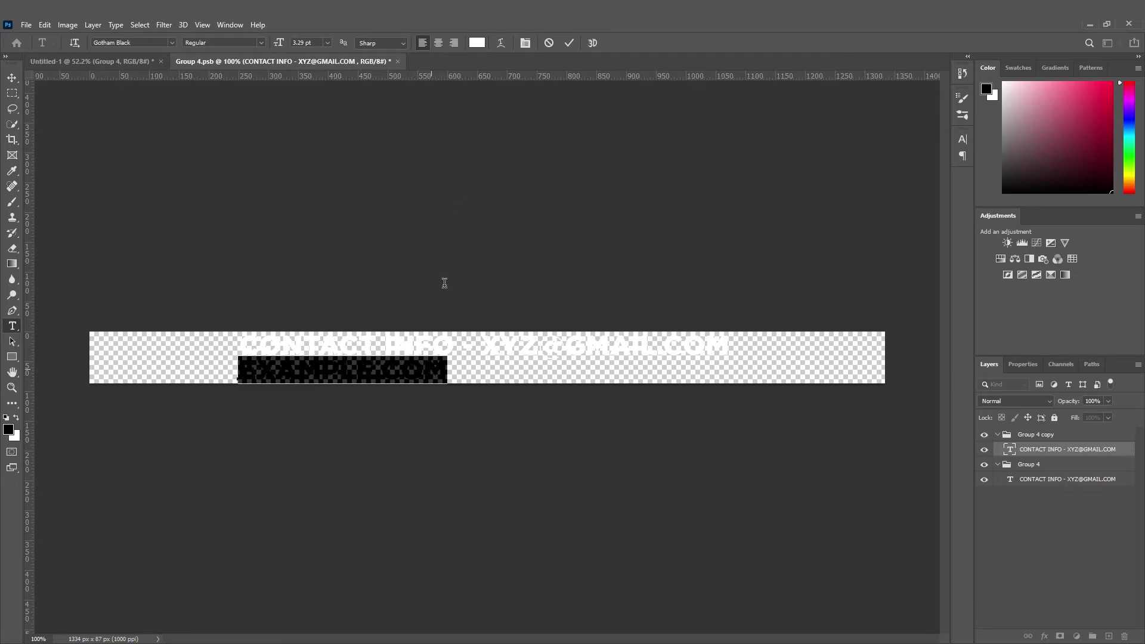
click(524, 43)
drag(896, 185, 921, 185)
click(929, 134)
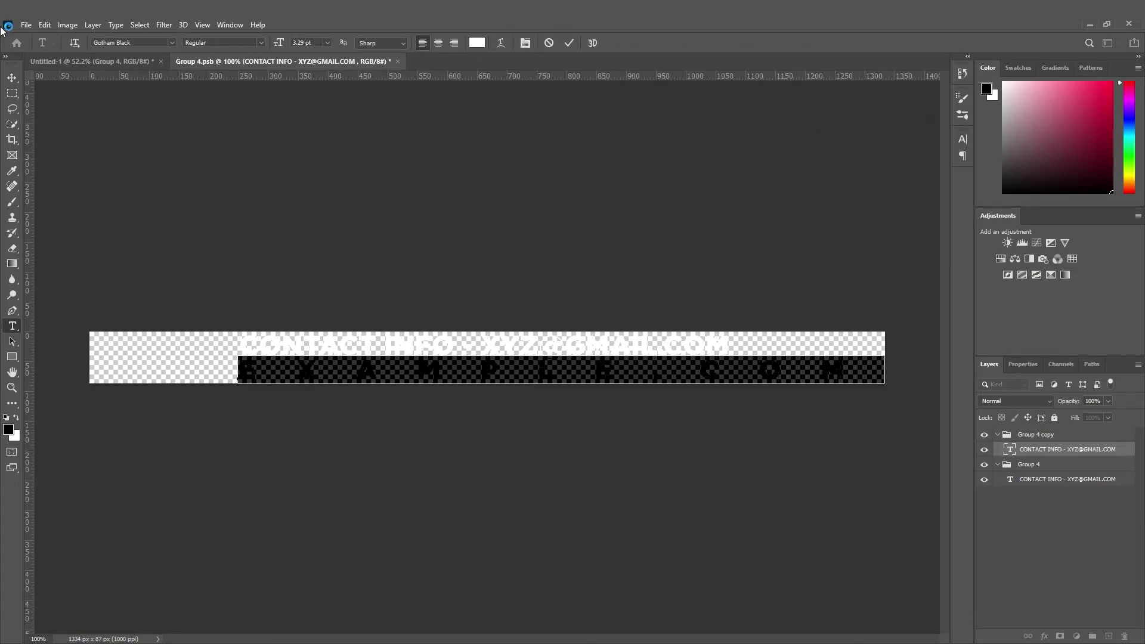
click(11, 78)
Shrink EXAMPLE.COM under the contact line and save the smart object.
drag(841, 358, 567, 369)
drag(885, 373, 575, 367)
key(Return)
click(589, 366)
click(327, 61)
click(525, 255)
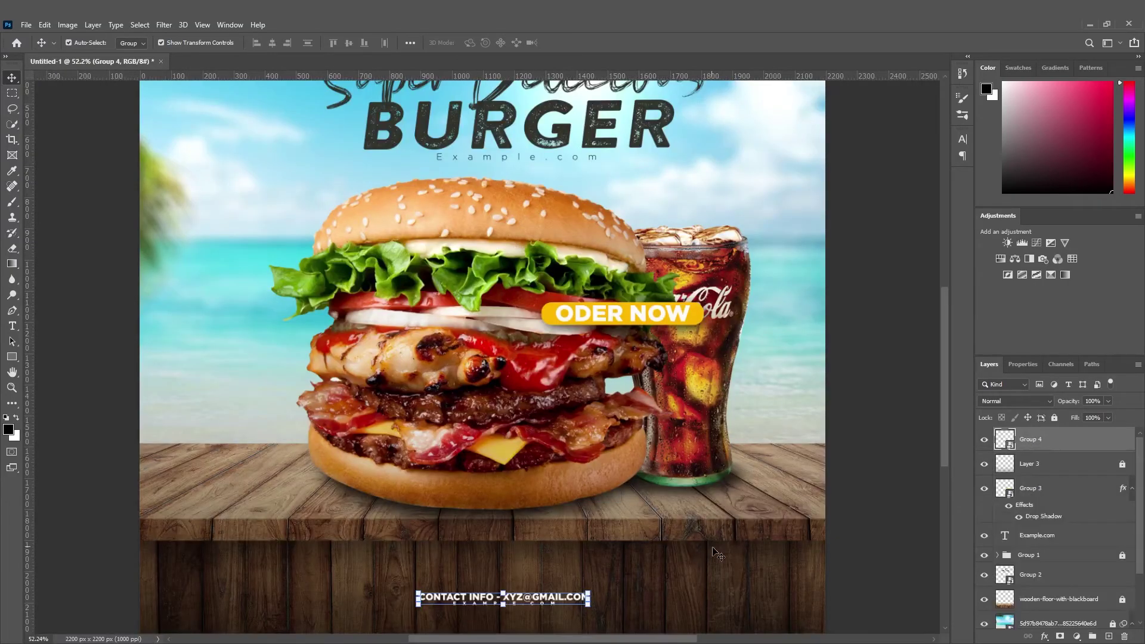
Reposition the contact text block on the lower planks.
scroll(589, 623, down, 2)
drag(521, 574, 499, 565)
key(ctrl+t)
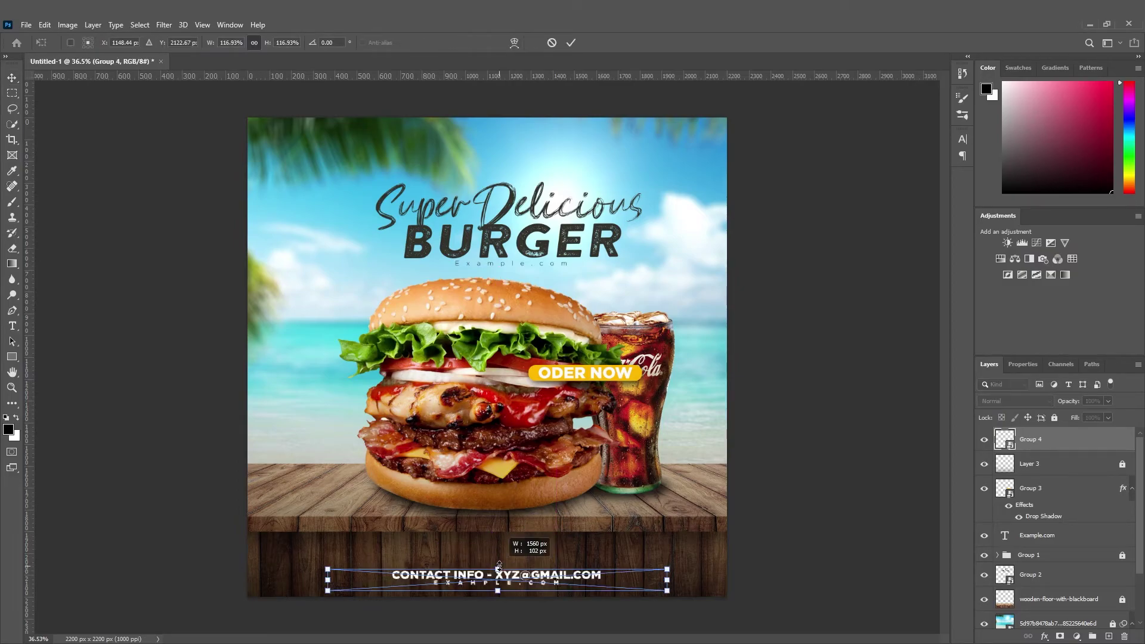
click(12, 78)
click(154, 256)
scroll(592, 600, down, 2)
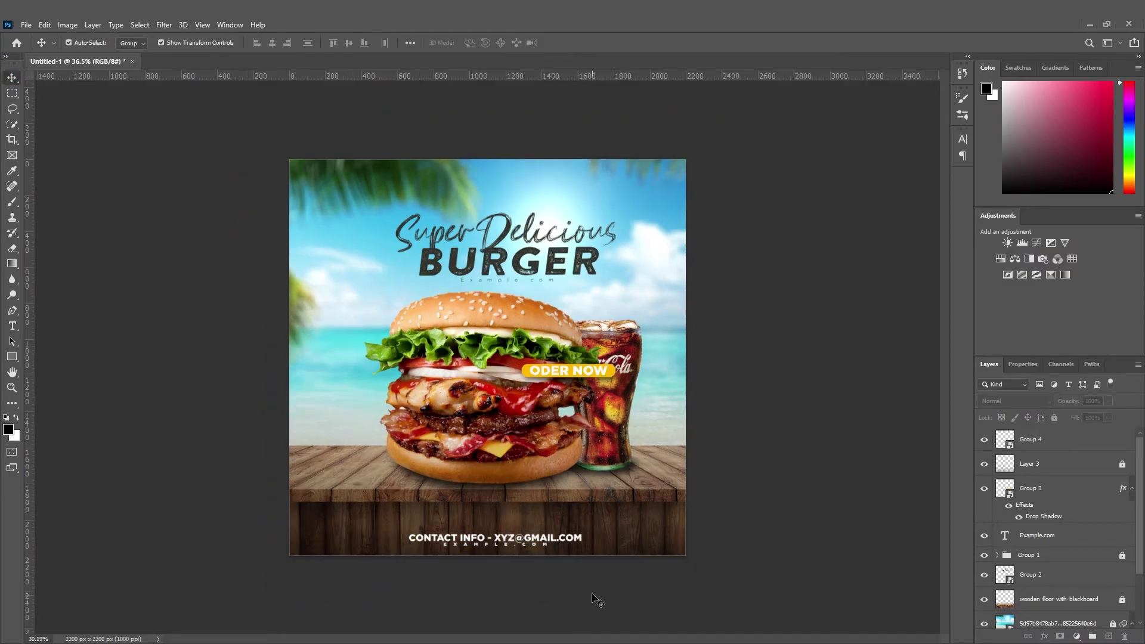
mouse_move(566, 540)
mouse_down()
mouse_move(614, 520)
mouse_move(666, 521)
mouse_move(561, 533)
mouse_move(567, 519)
mouse_up()
Scale the contact block up to 88.81% and nudge it right and down into place.
key(ctrl+t)
key(Return)
click(90, 268)
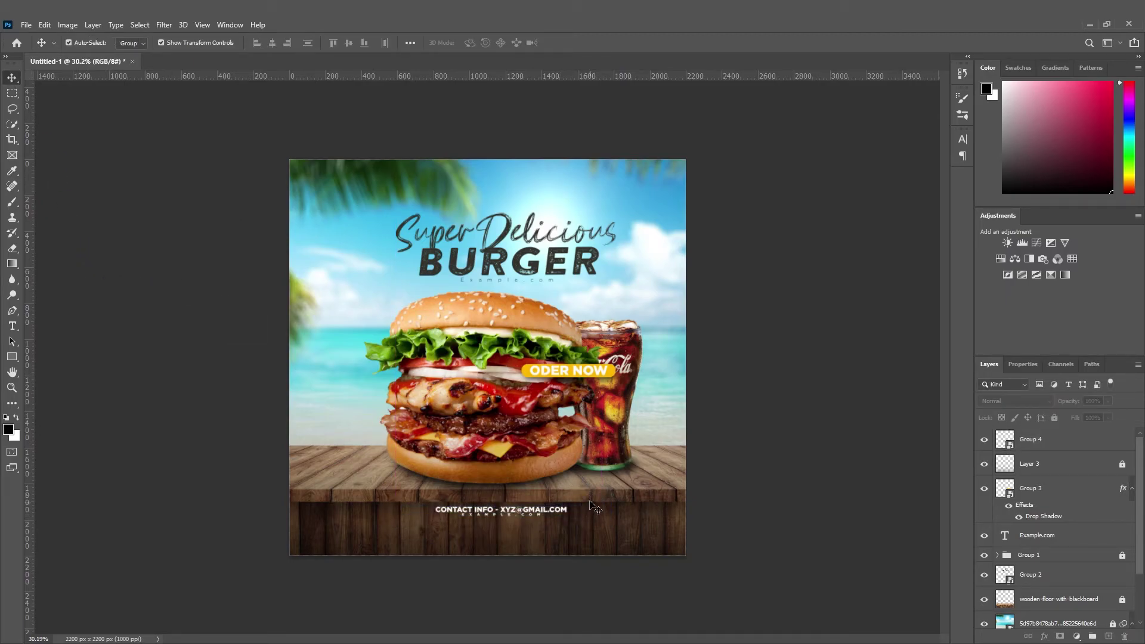
click(515, 512)
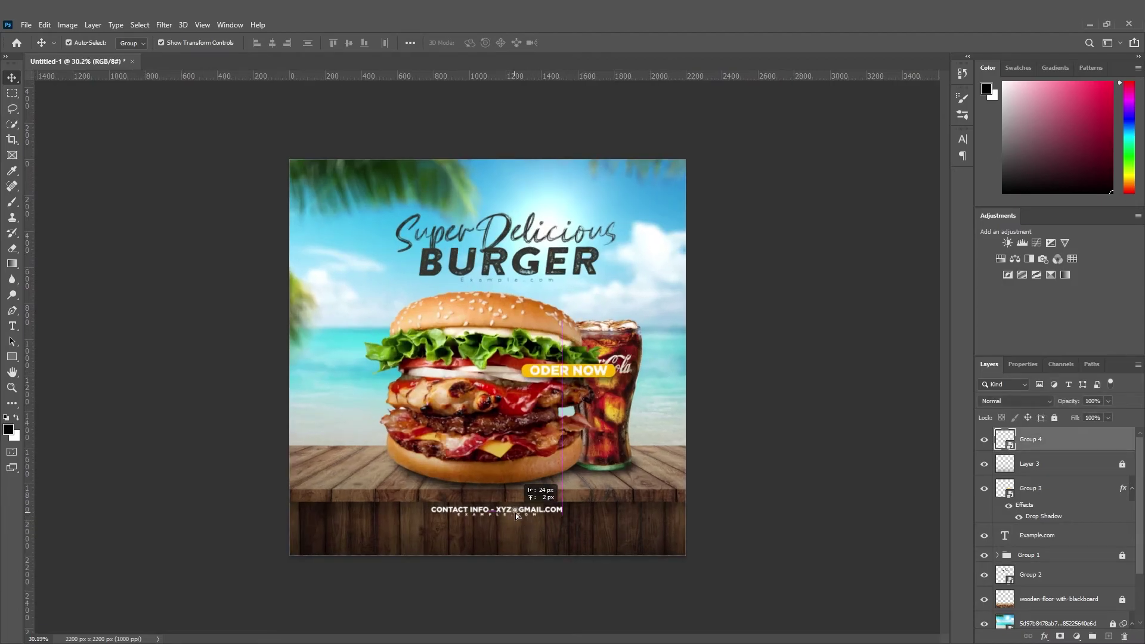
key(Right)
key(Right)
key(Right)
key(Right)
key(Right)
key(Right)
key(Right)
key(Right)
key(Right)
key(Right)
key(Right)
key(Right)
key(Right)
key(Right)
key(Right)
key(Right)
key(Right)
key(Right)
key(Right)
key(Right)
key(Down)
key(Down)
key(Down)
key(Down)
key(Down)
key(Down)
key(Down)
key(Down)
key(Down)
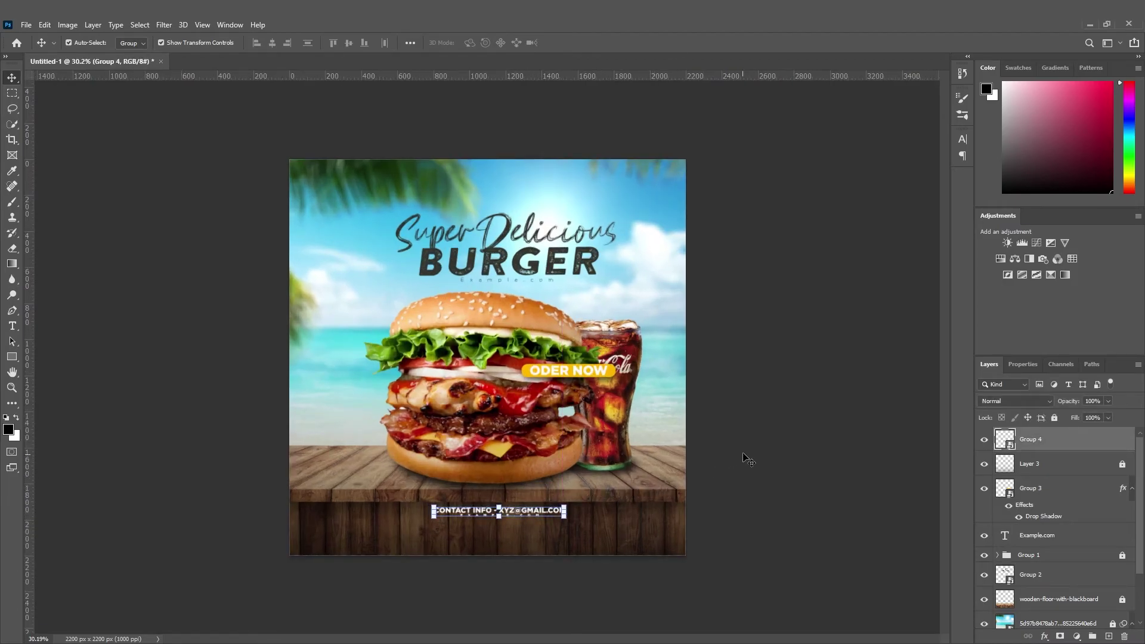
click(722, 468)
scroll(562, 571, down, 3)
scroll(561, 530, up, 1)
scroll(536, 514, down, 2)
scroll(543, 477, up, 4)
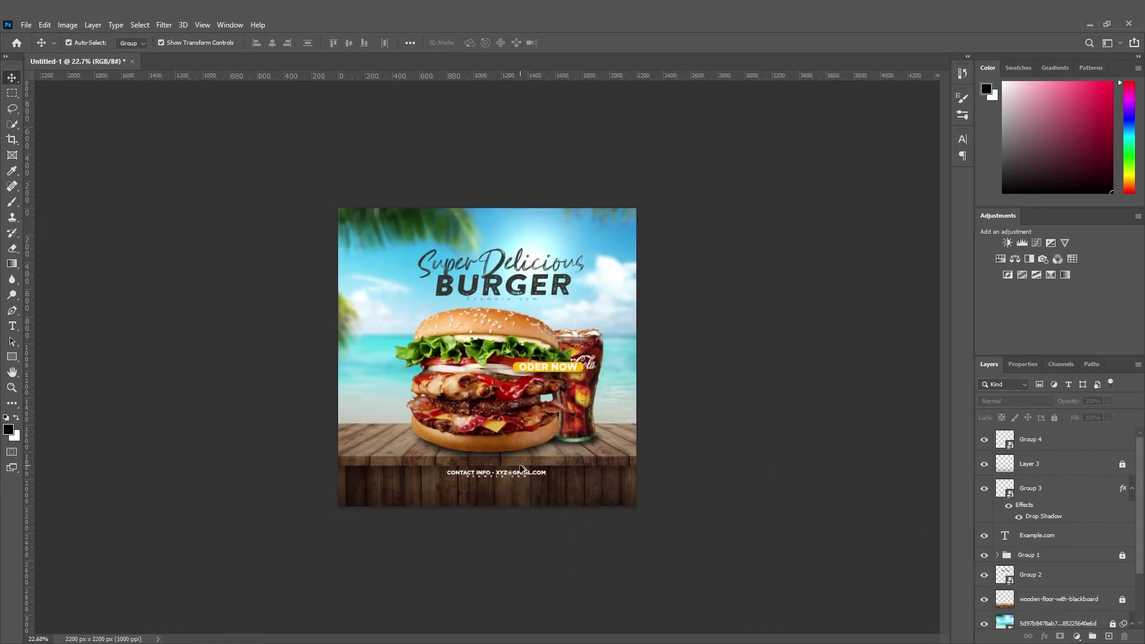
scroll(539, 391, down, 1)
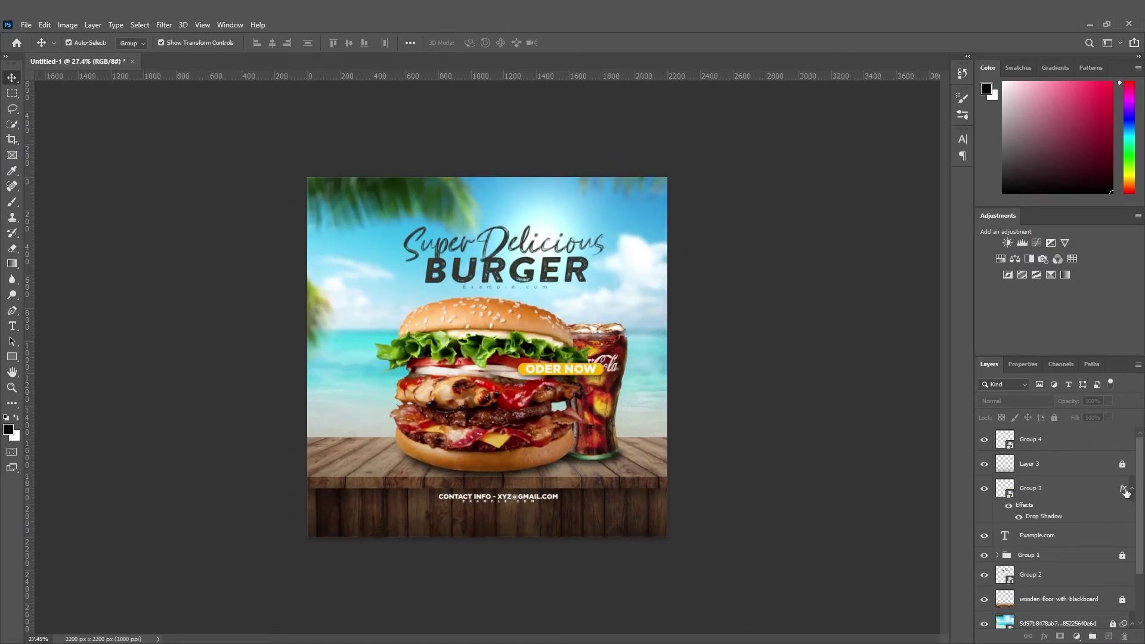
Select all the ad's layers: beach background, wooden floor, Groups 1–3, text and Layer 3.
click(1129, 465)
scroll(1129, 537, down, 3)
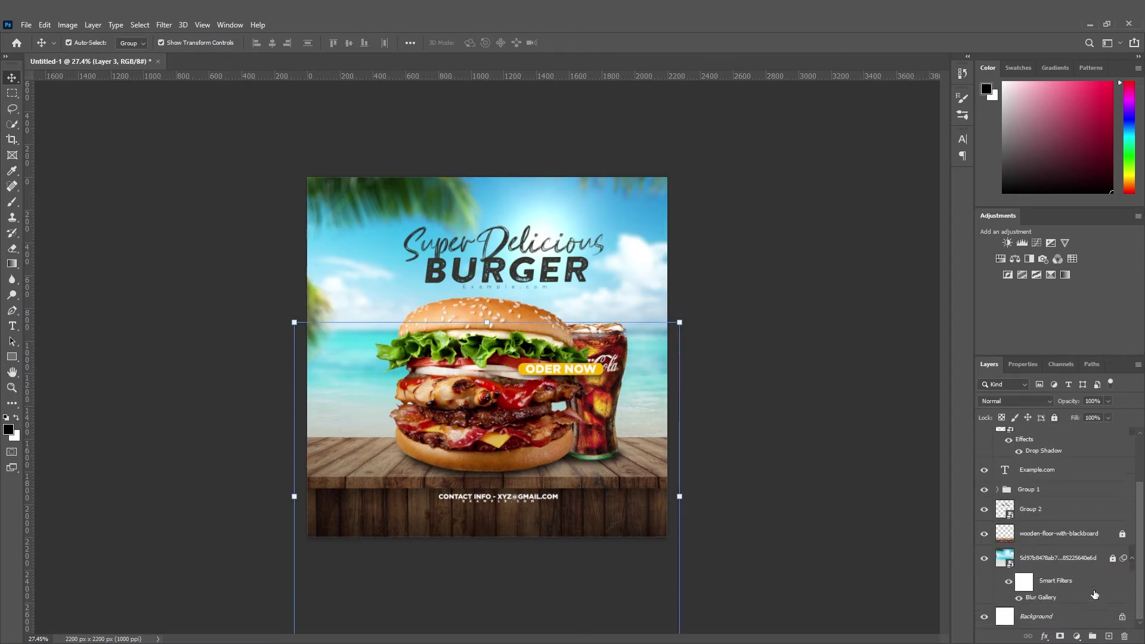
click(720, 539)
ctrl+click(1068, 561)
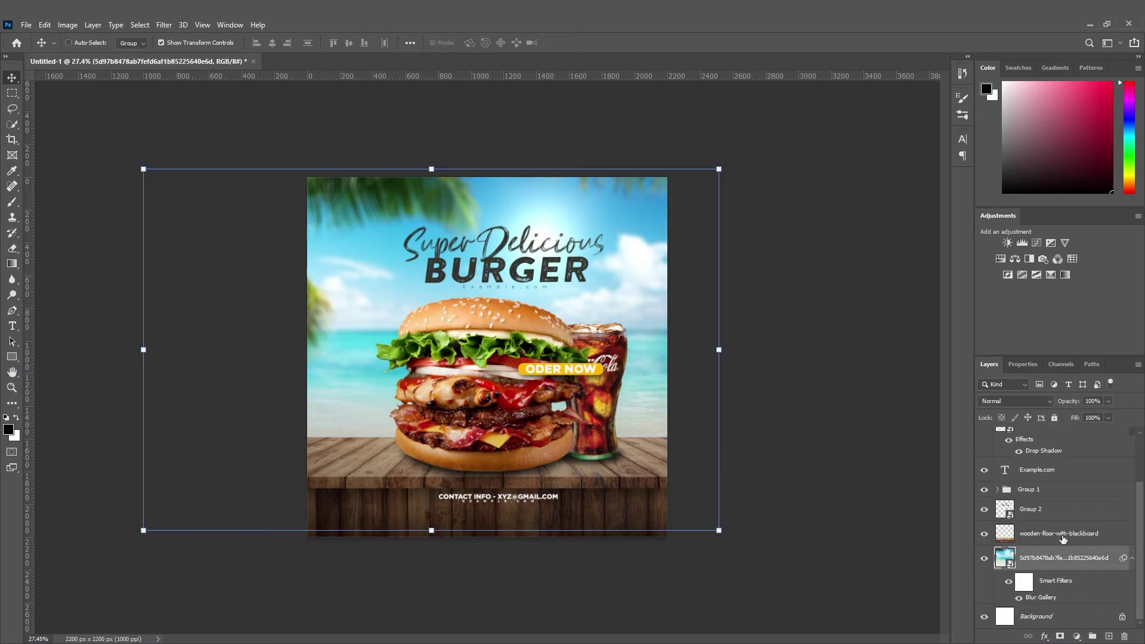
ctrl+click(1061, 535)
ctrl+click(1045, 510)
ctrl+click(1034, 491)
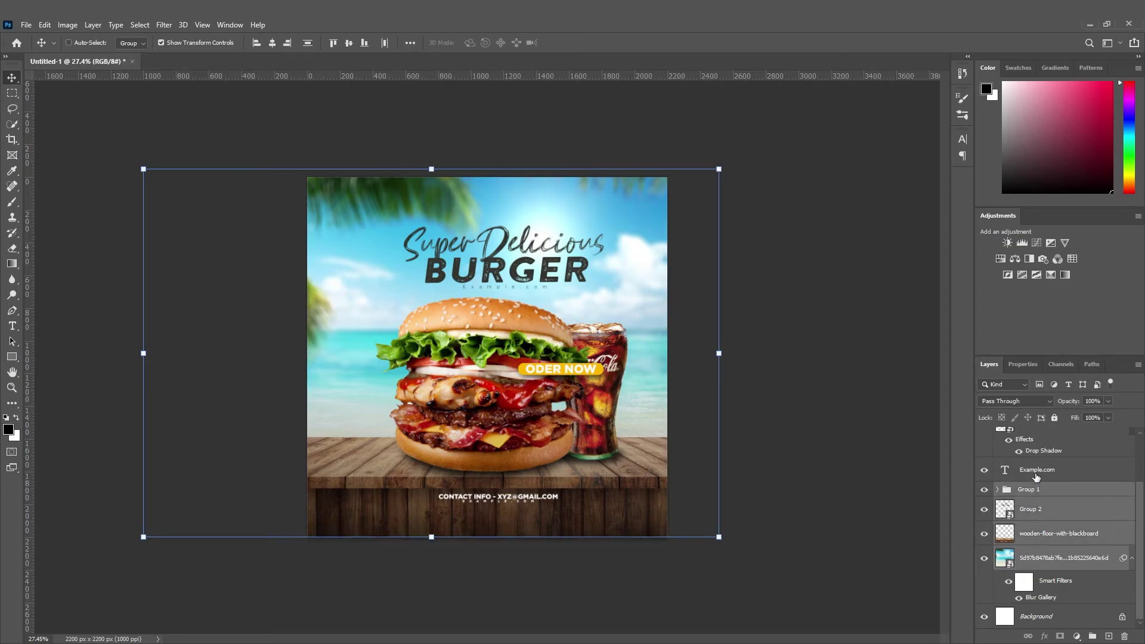
ctrl+click(1039, 465)
scroll(1042, 459, up, 2)
ctrl+click(1039, 490)
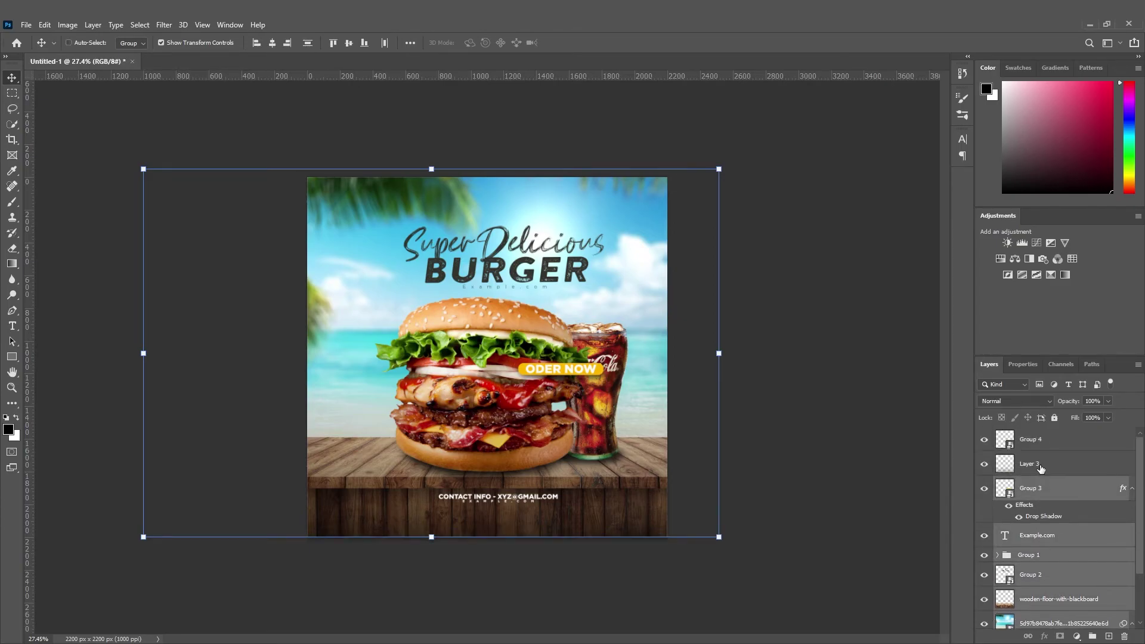
ctrl+click(1041, 464)
scroll(1052, 578, down, 2)
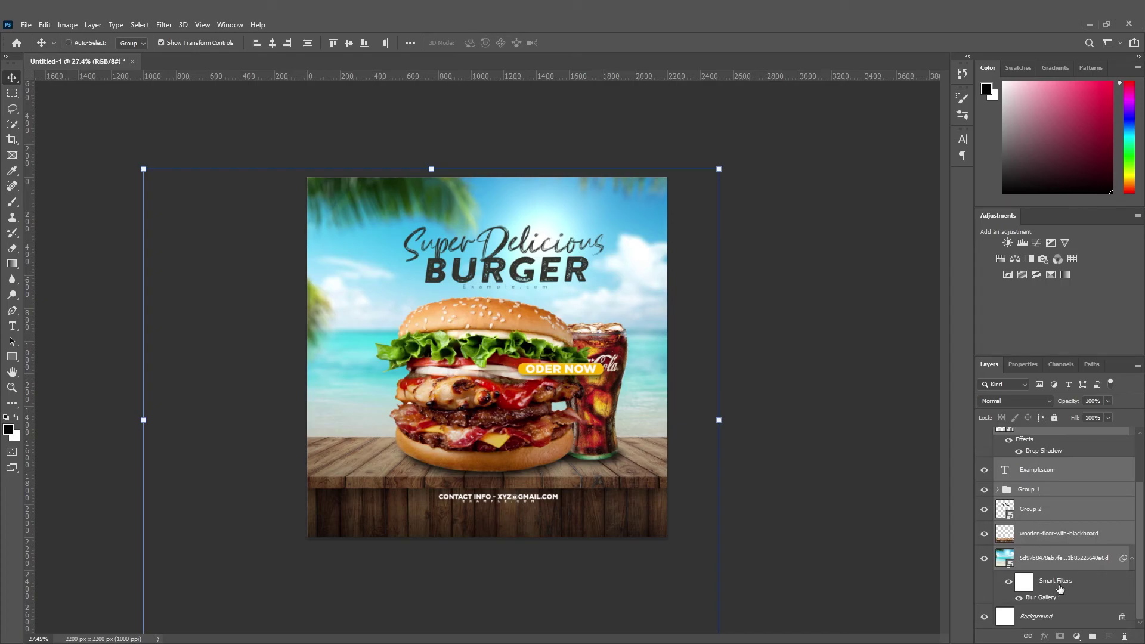
ctrl+click(1059, 587)
ctrl+click(1055, 562)
Group them into Group 5, convert it to a smart object, and open the Camera Raw Filter.
key(ctrl+g)
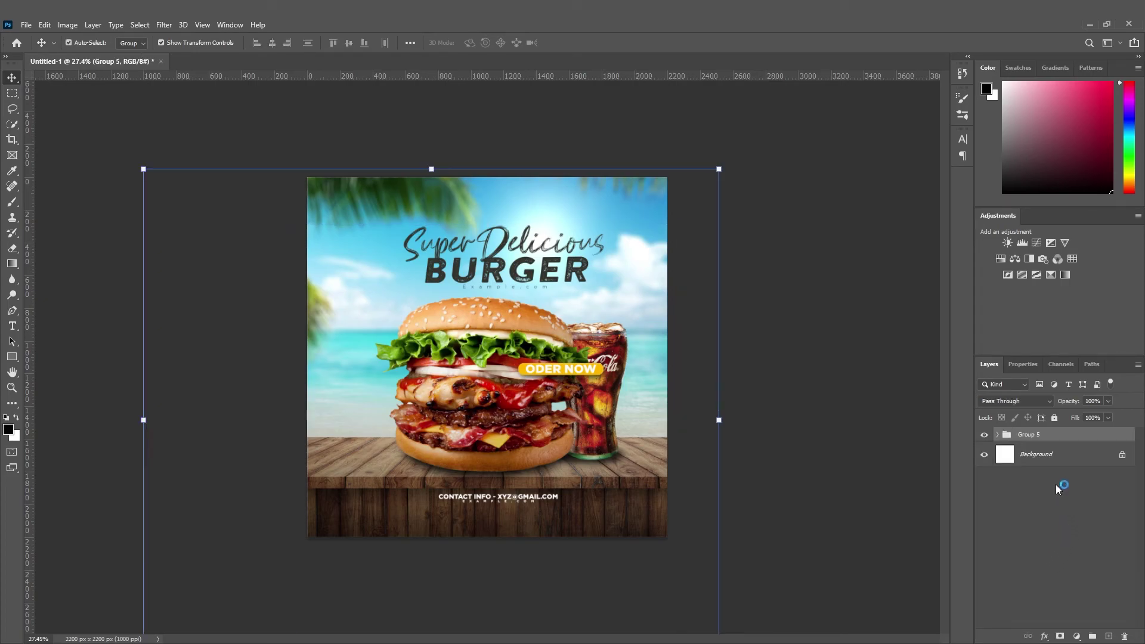
right_click(1059, 439)
click(978, 315)
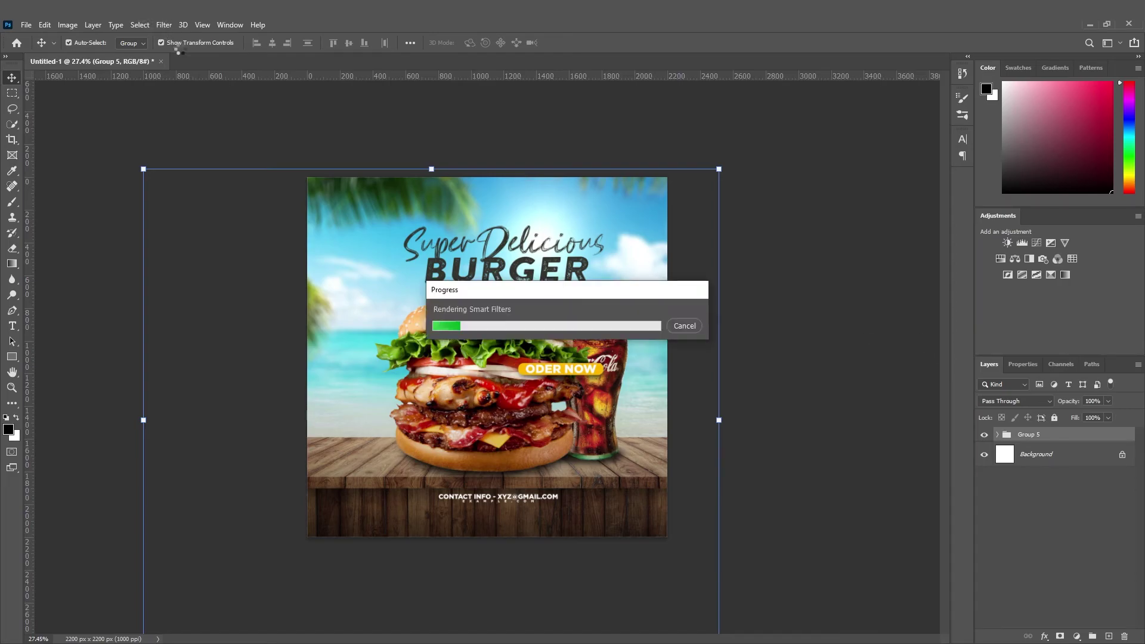
click(164, 25)
click(200, 113)
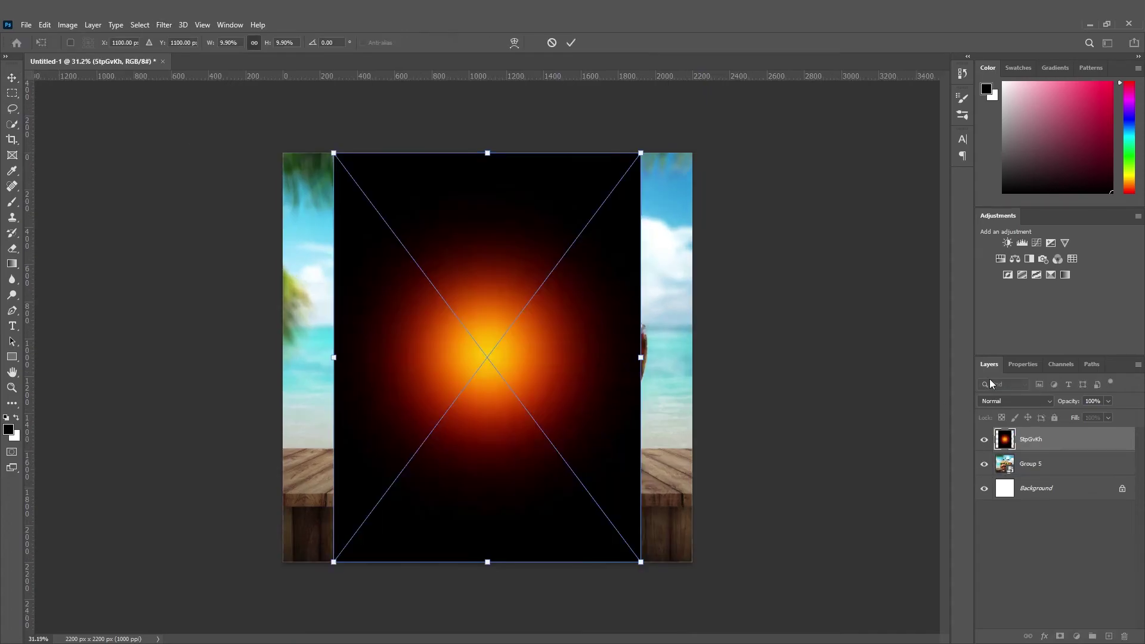
Set the orange flare to Screen blend mode and enlarge it across the upper left.
click(1014, 401)
click(1002, 445)
drag(506, 406, 512, 188)
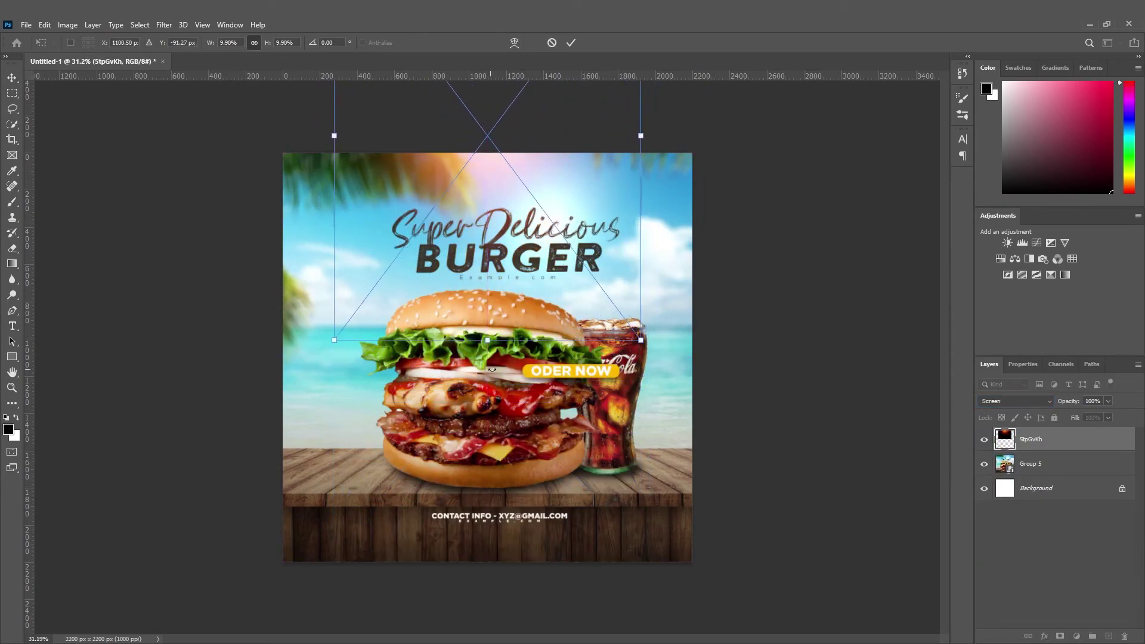
drag(489, 340, 580, 311)
drag(442, 347, 413, 351)
click(11, 77)
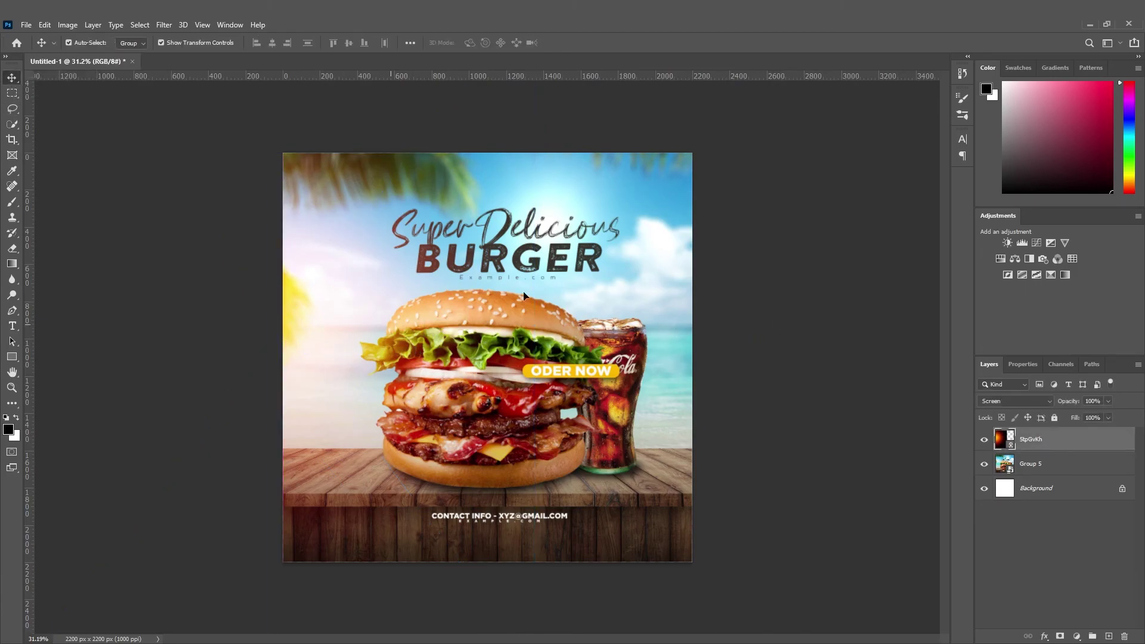
Reposition the flare and drag out a duplicate copy to tint the upper right.
drag(325, 352, 606, 271)
drag(661, 208, 206, 286)
drag(296, 273, 217, 351)
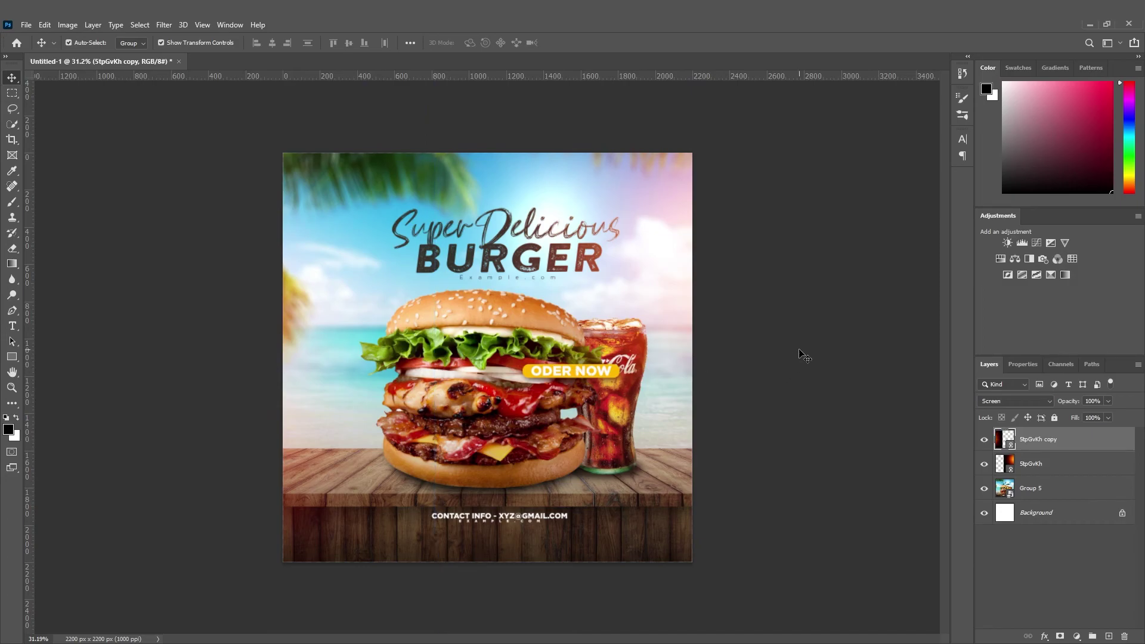
Draw a rectangle just inside the ad's edges with the Rectangle tool.
click(806, 358)
scroll(442, 406, up, 1)
click(12, 356)
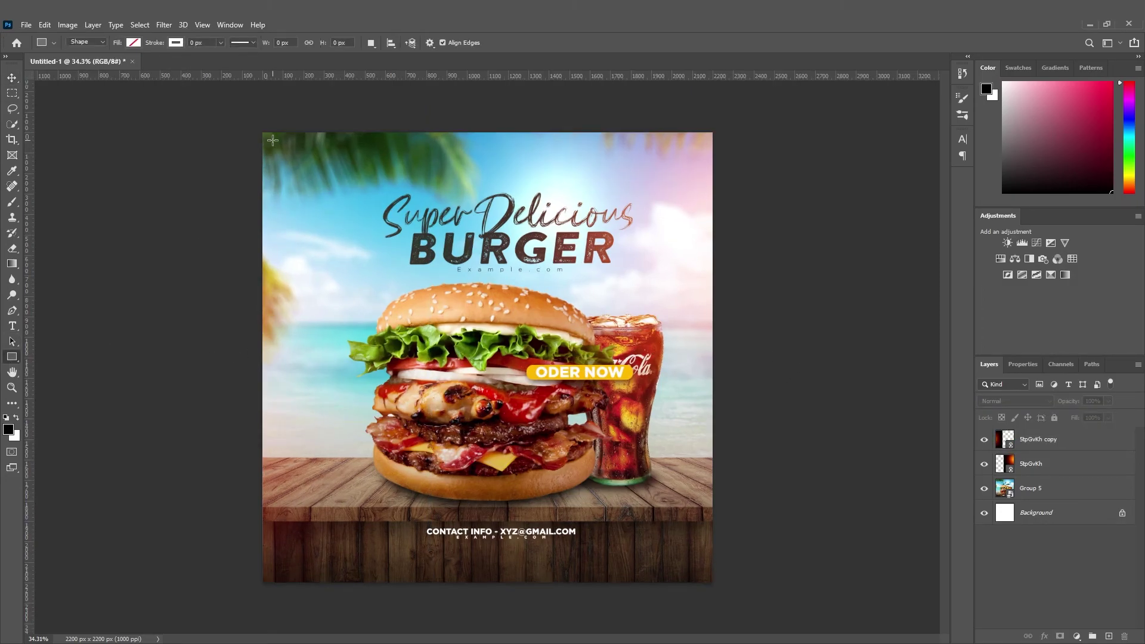
drag(273, 140, 699, 570)
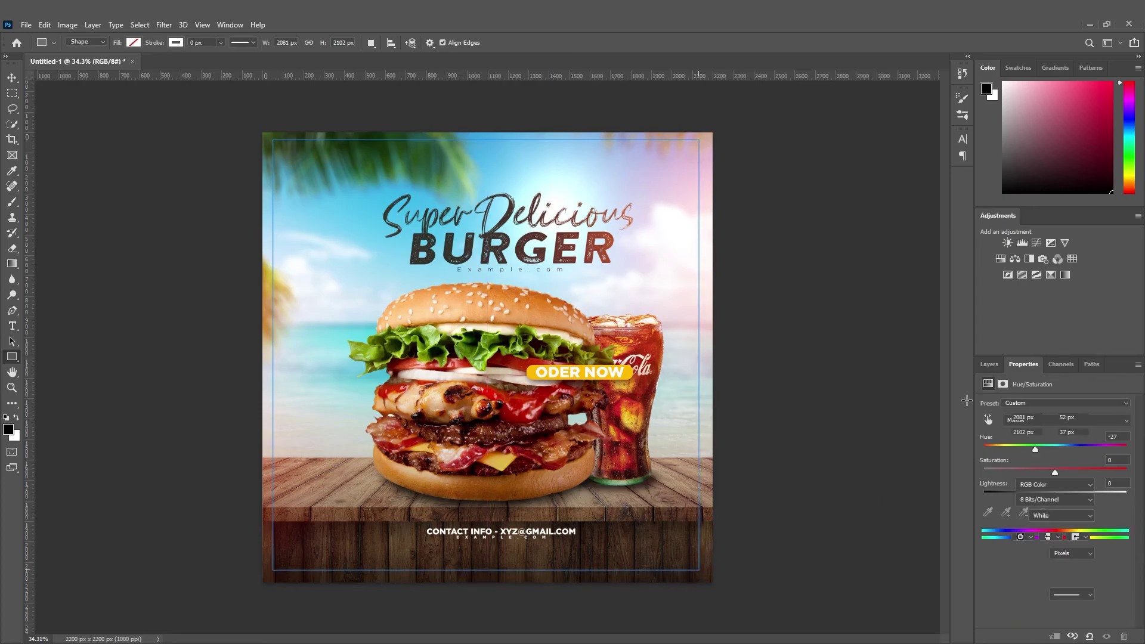
Give the rectangle no fill and a thin 0.86 px white stroke.
click(995, 364)
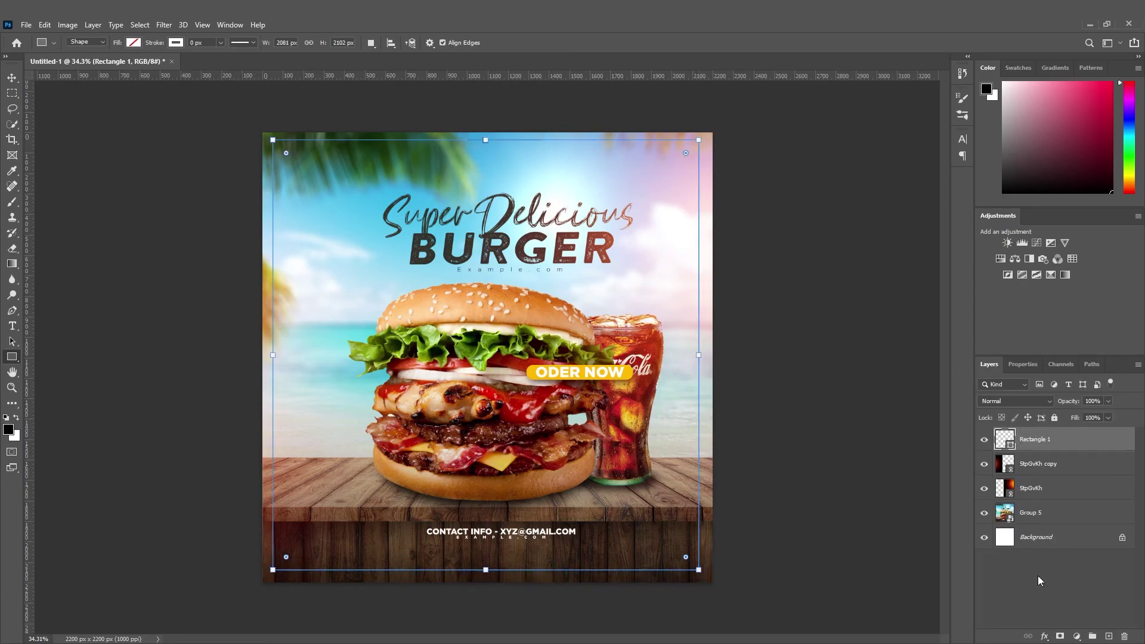
click(1023, 364)
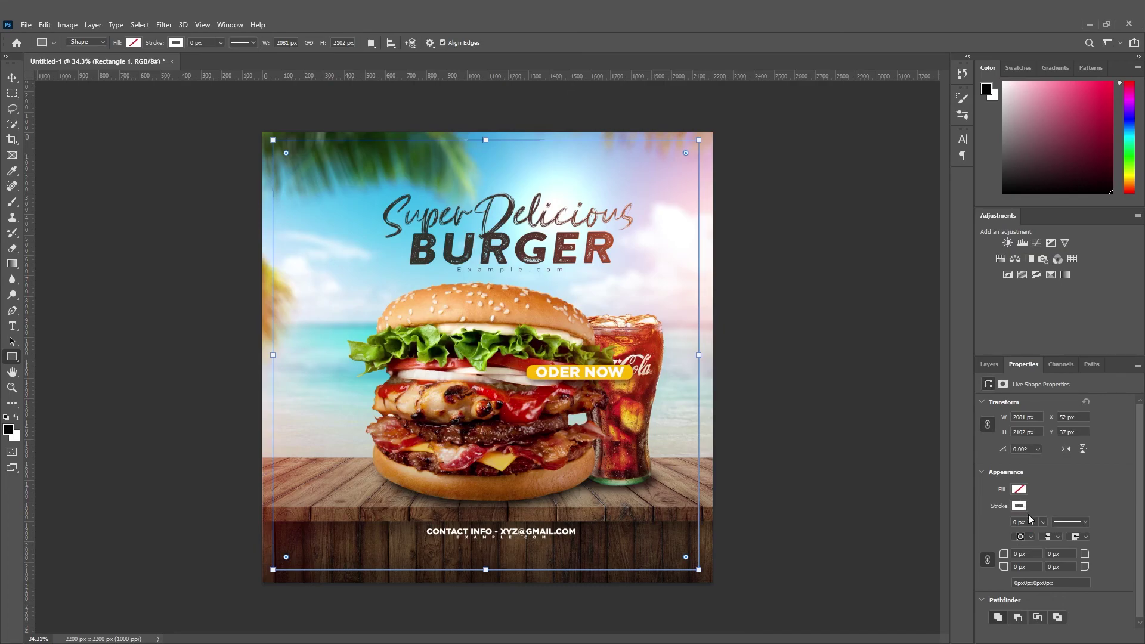
drag(1050, 536, 1050, 538)
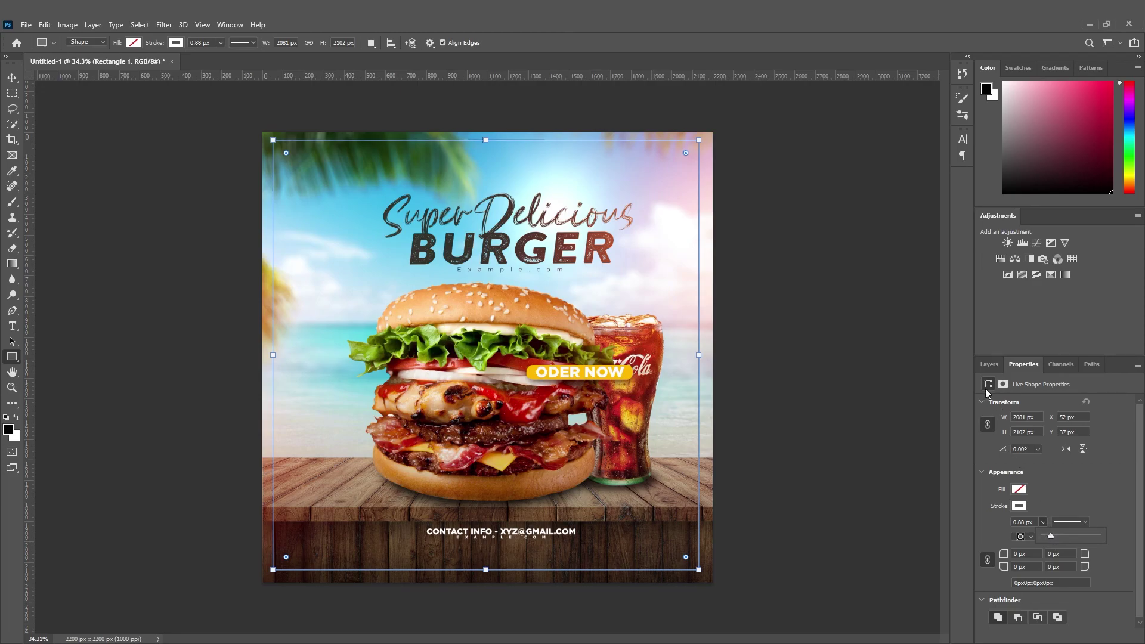
click(989, 364)
click(12, 78)
click(56, 158)
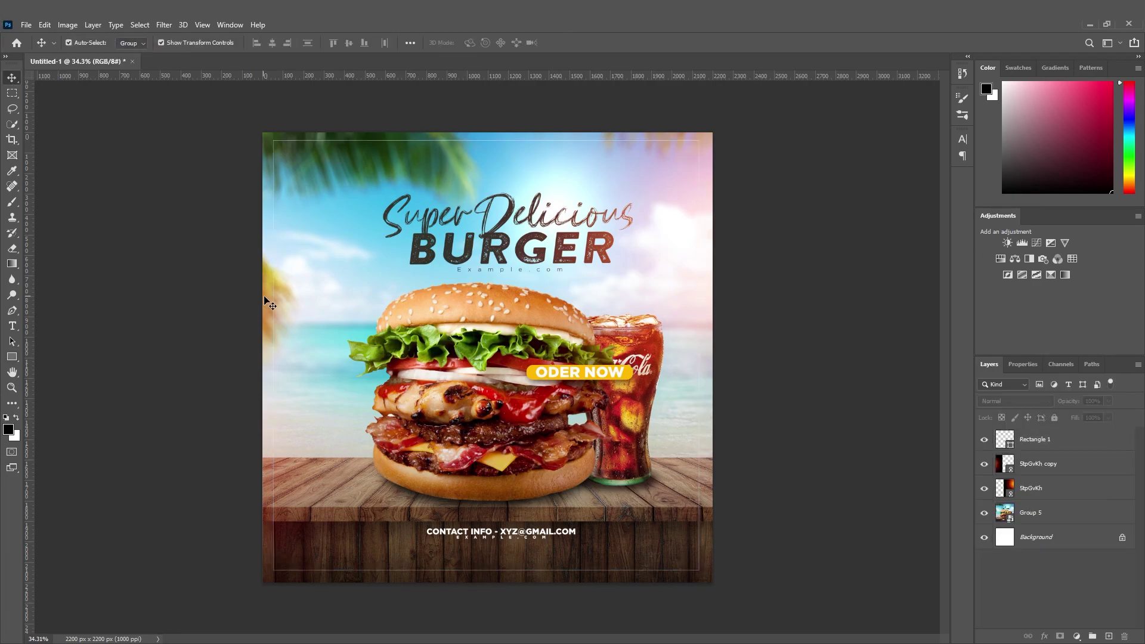